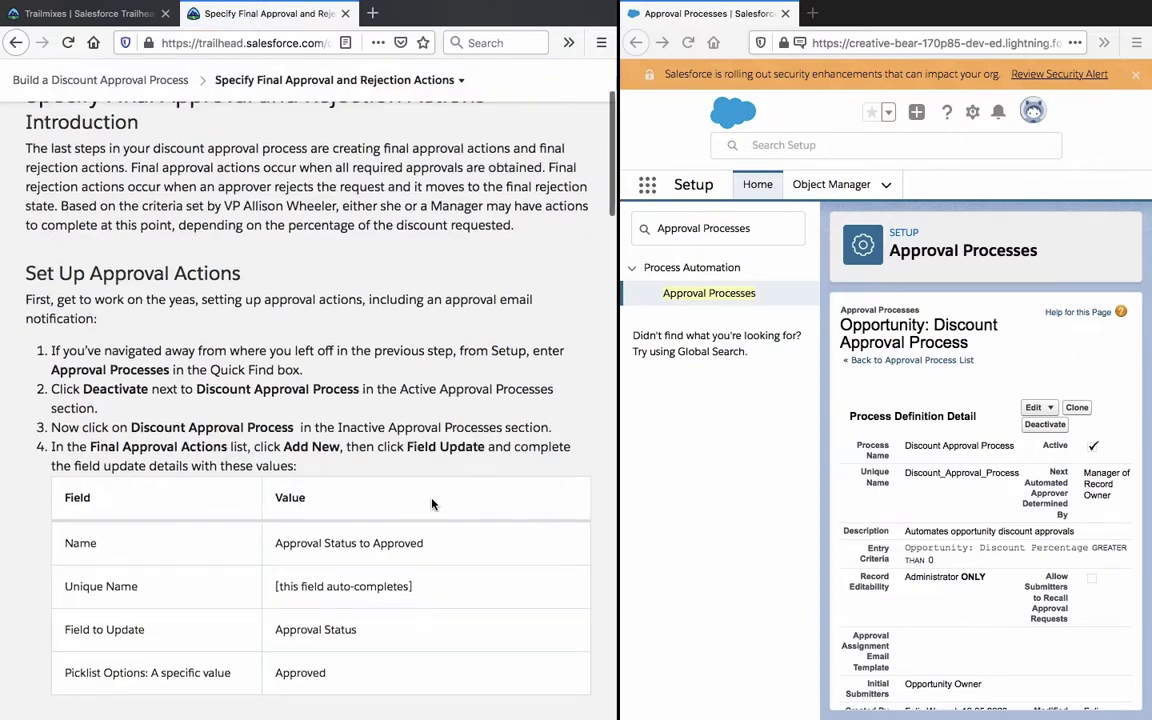
# Open the Opportunity approval processes list in Setup and deactivate Discount Approval Process.
pyautogui.scroll(-1, 432, 503)
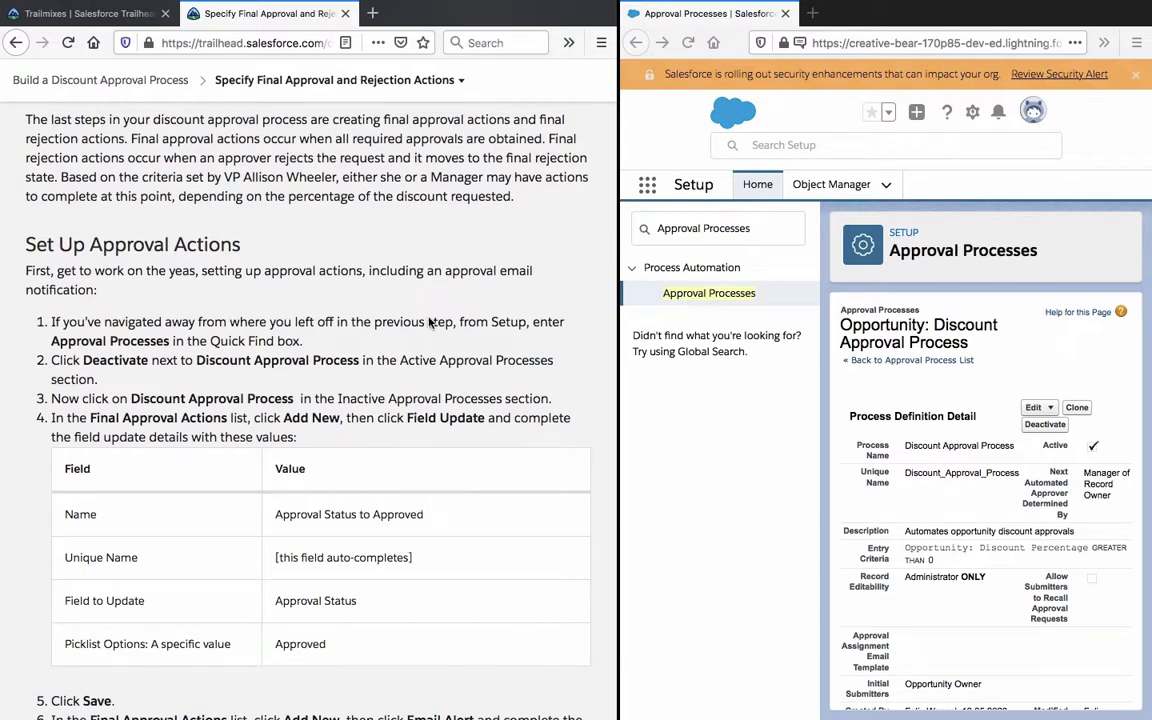
pyautogui.scroll(-2, 418, 541)
pyautogui.scroll(-2, 418, 541)
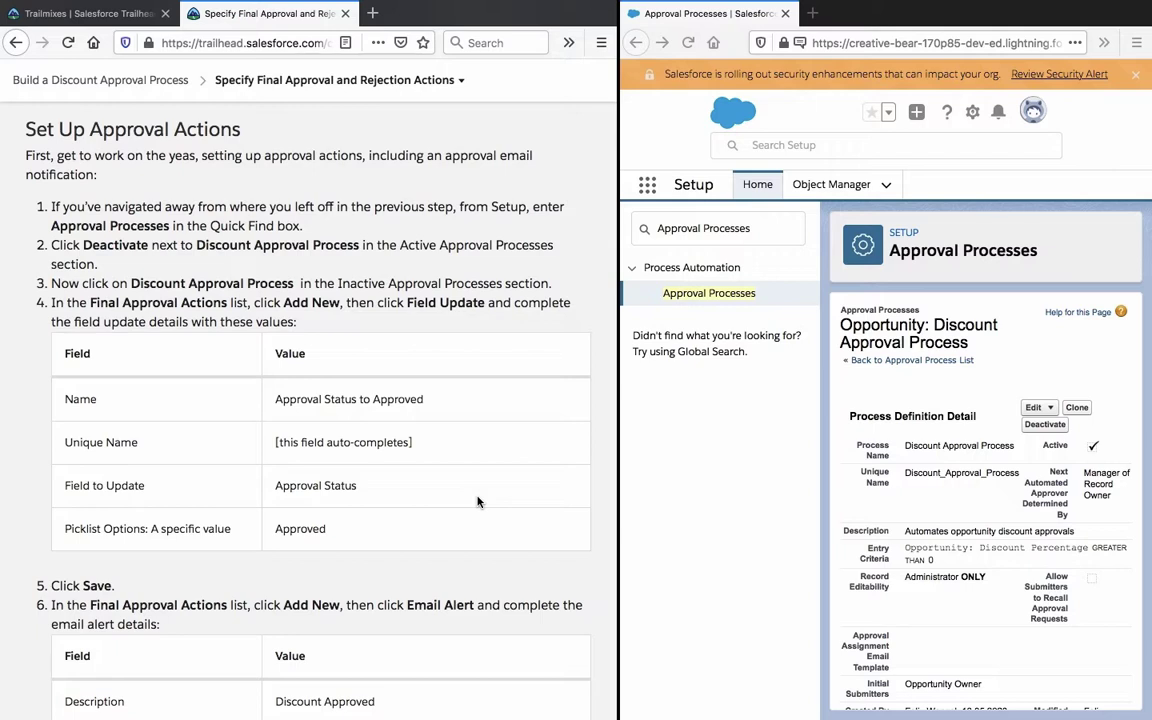
pyautogui.click(746, 296)
pyautogui.click(746, 294)
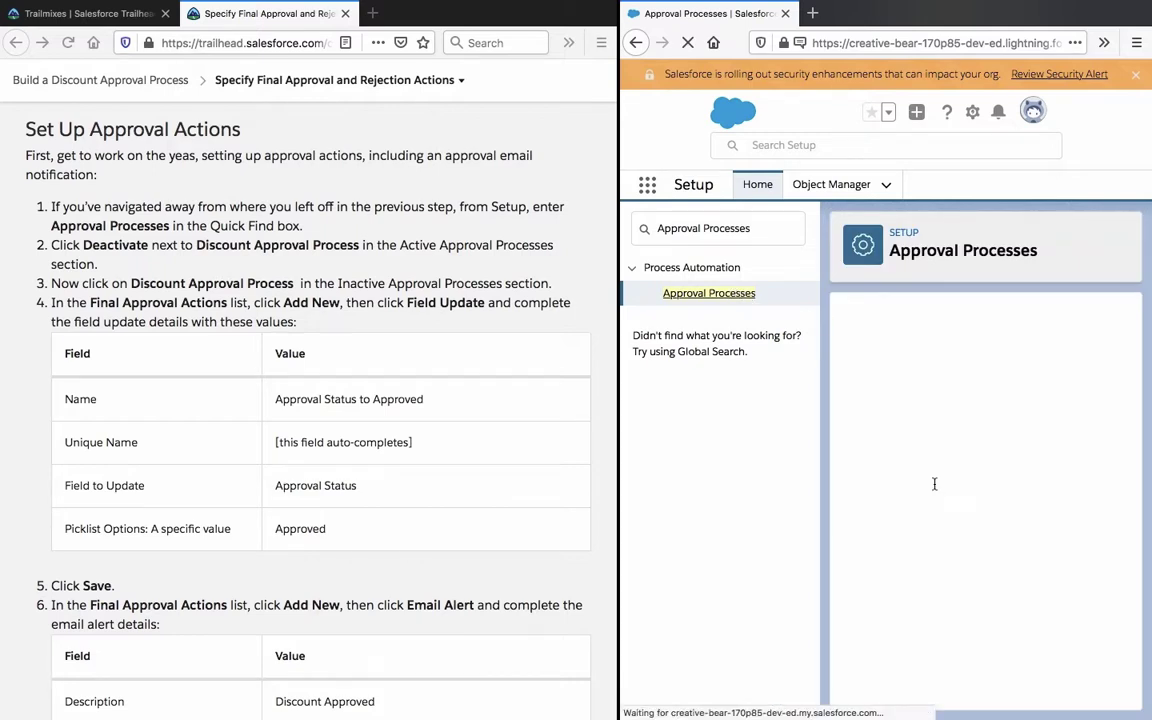
pyautogui.scroll(-5, 933, 483)
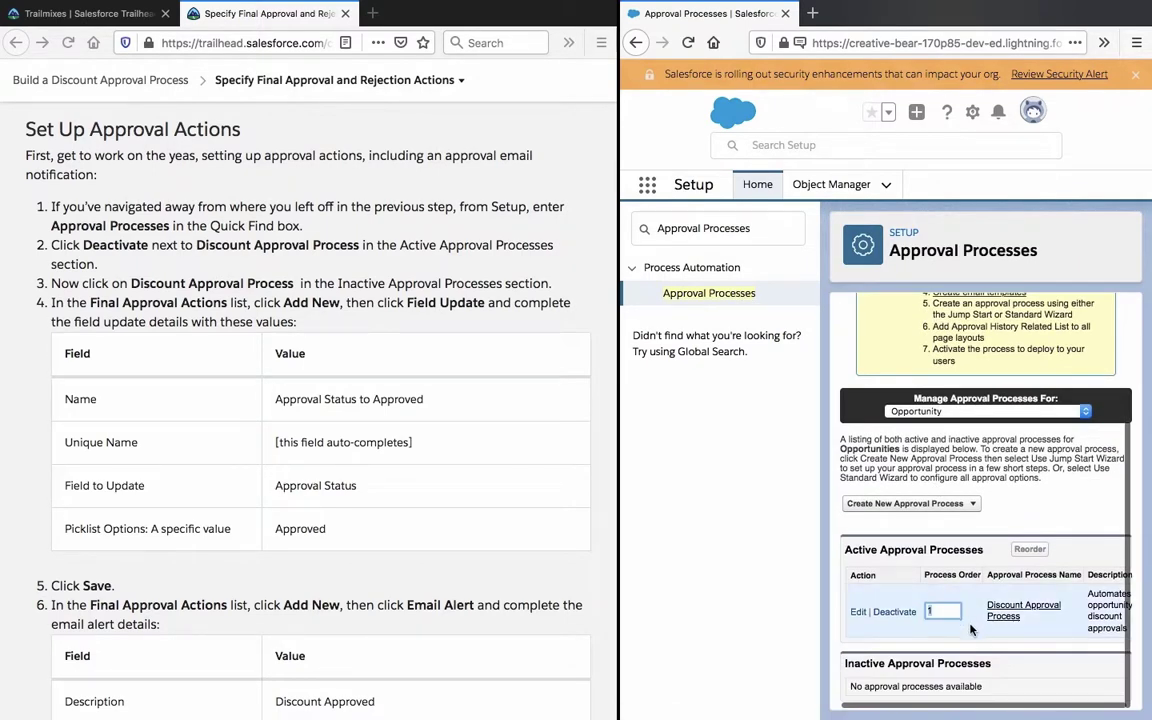
pyautogui.click(891, 613)
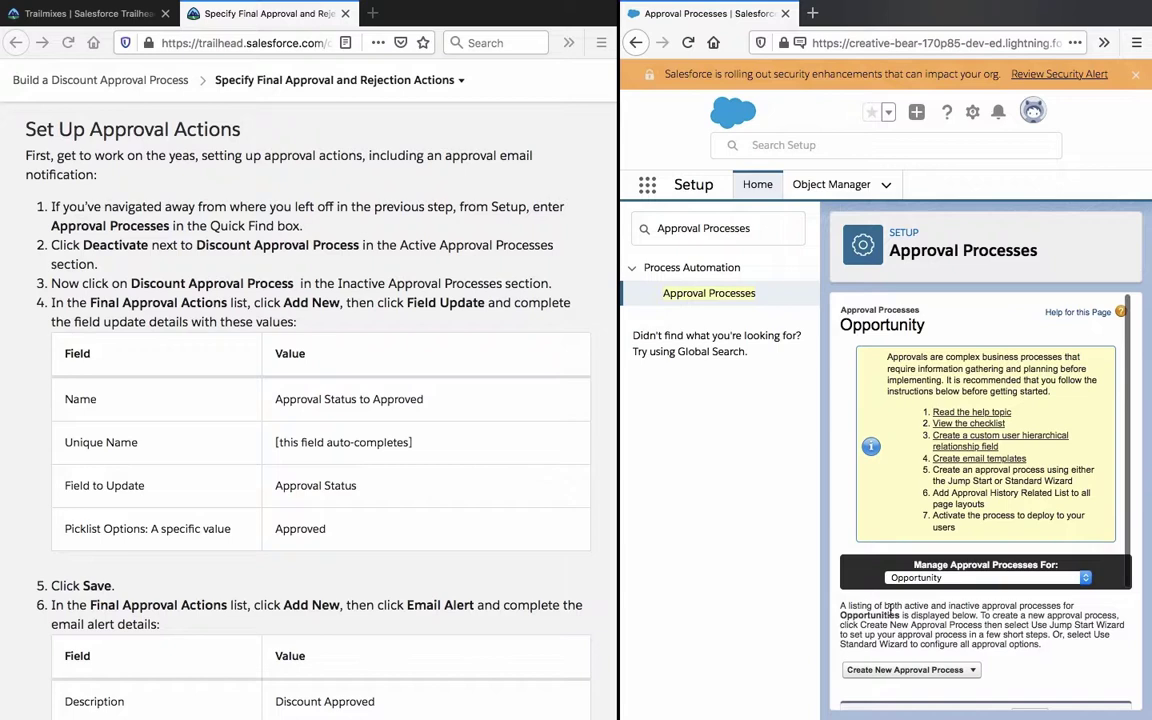
# Open Discount Approval Process from the inactive approval processes and go to its final action lists.
pyautogui.scroll(-3, 891, 612)
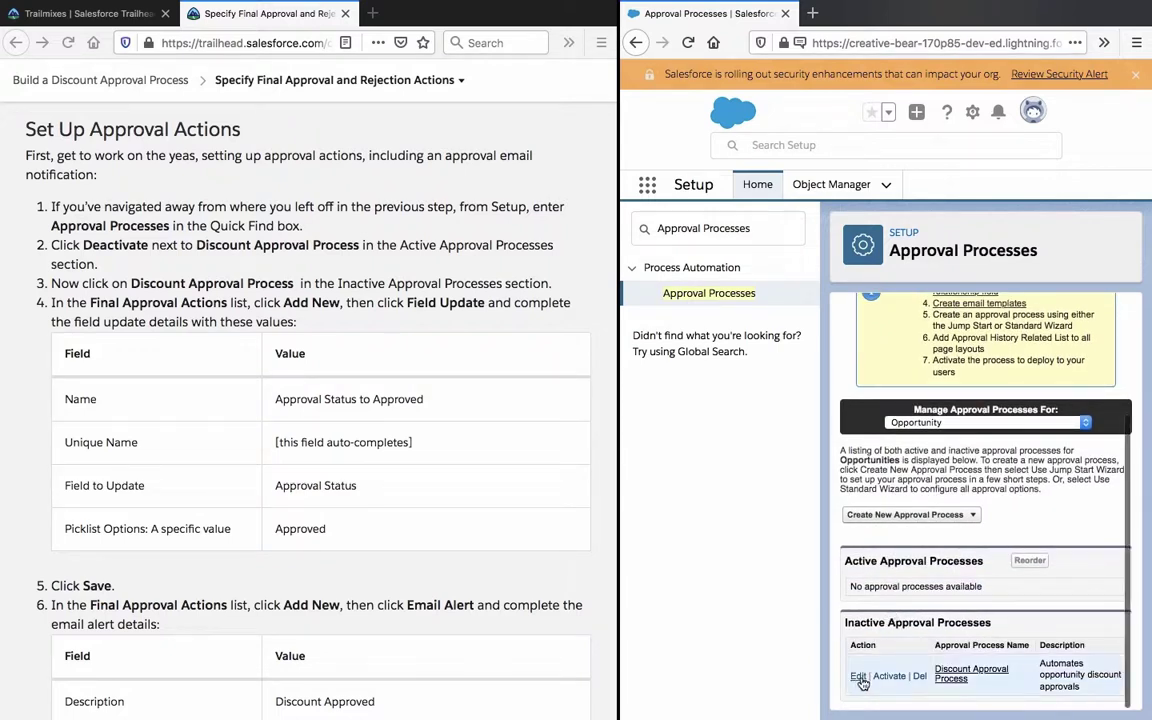
pyautogui.click(966, 677)
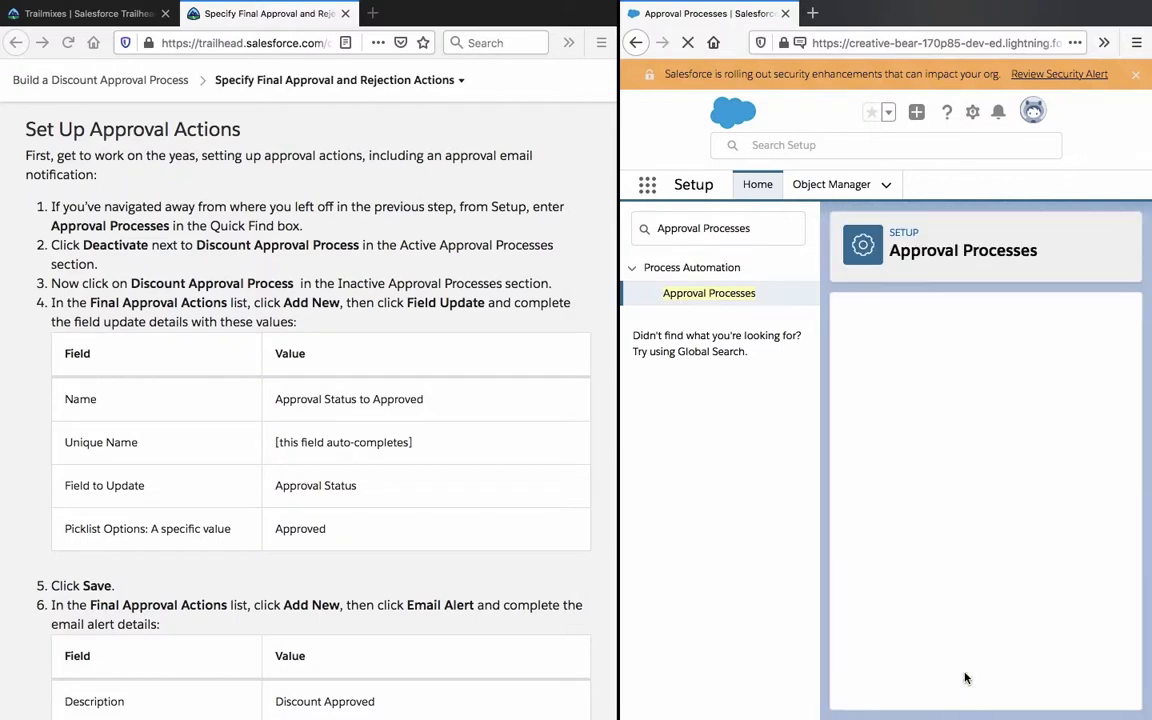
pyautogui.scroll(-10, 966, 677)
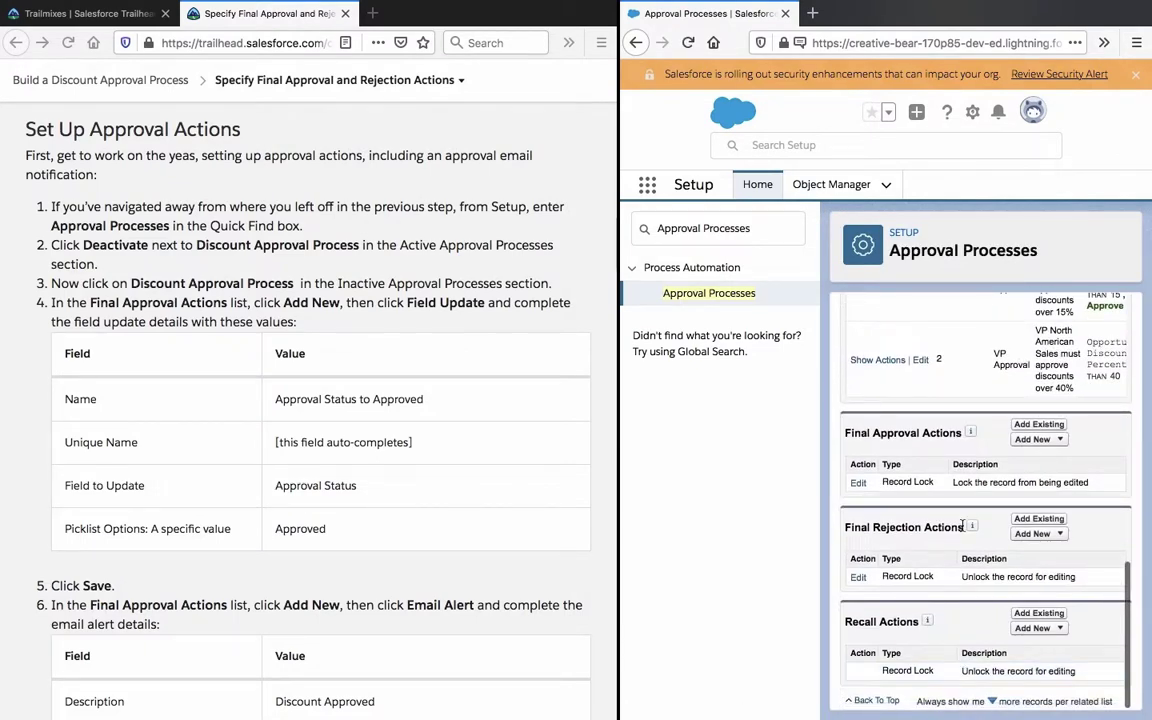
# Start a new field update under Final Rejection Actions and name it "Approval Status to Approved", letting the unique name auto-complete.
pyautogui.click(1031, 535)
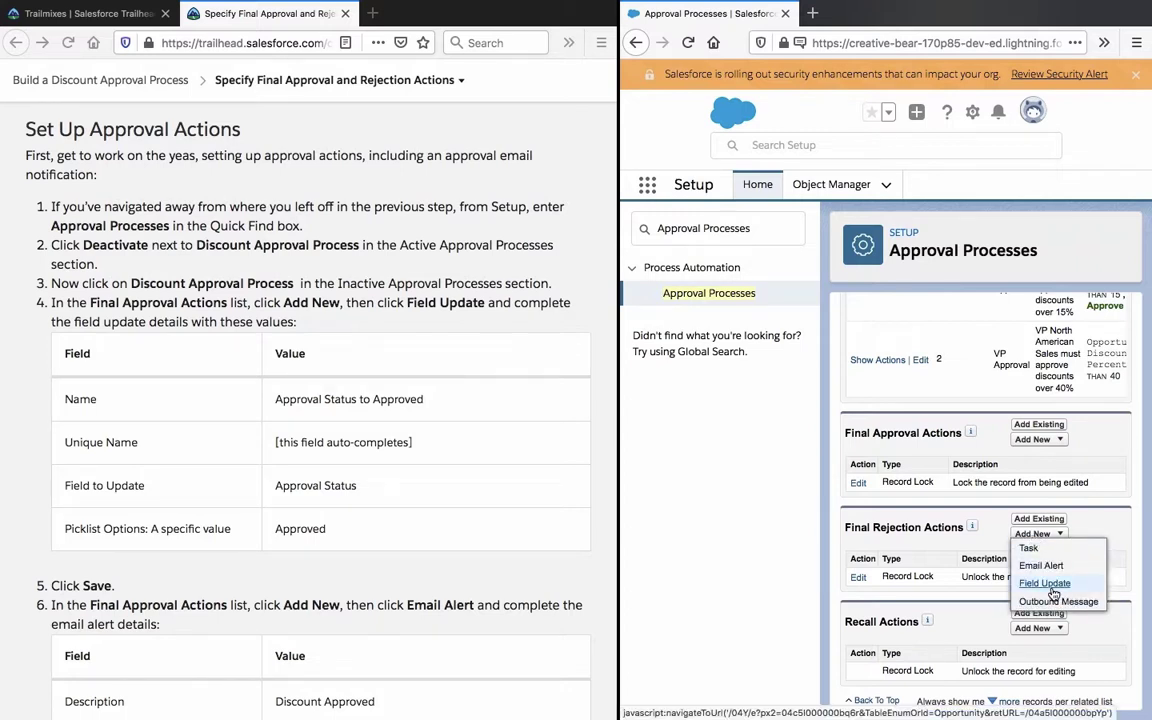
pyautogui.click(1048, 584)
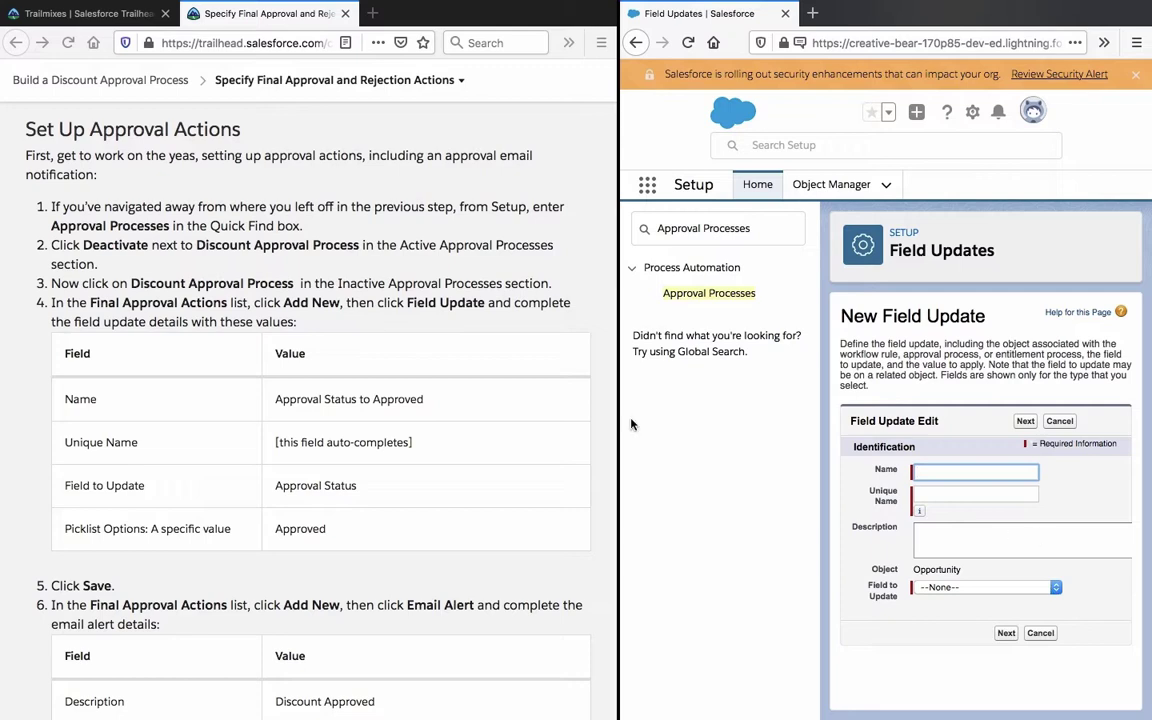
pyautogui.tripleClick(373, 399)
pyautogui.rightClick(368, 397)
pyautogui.click(391, 404)
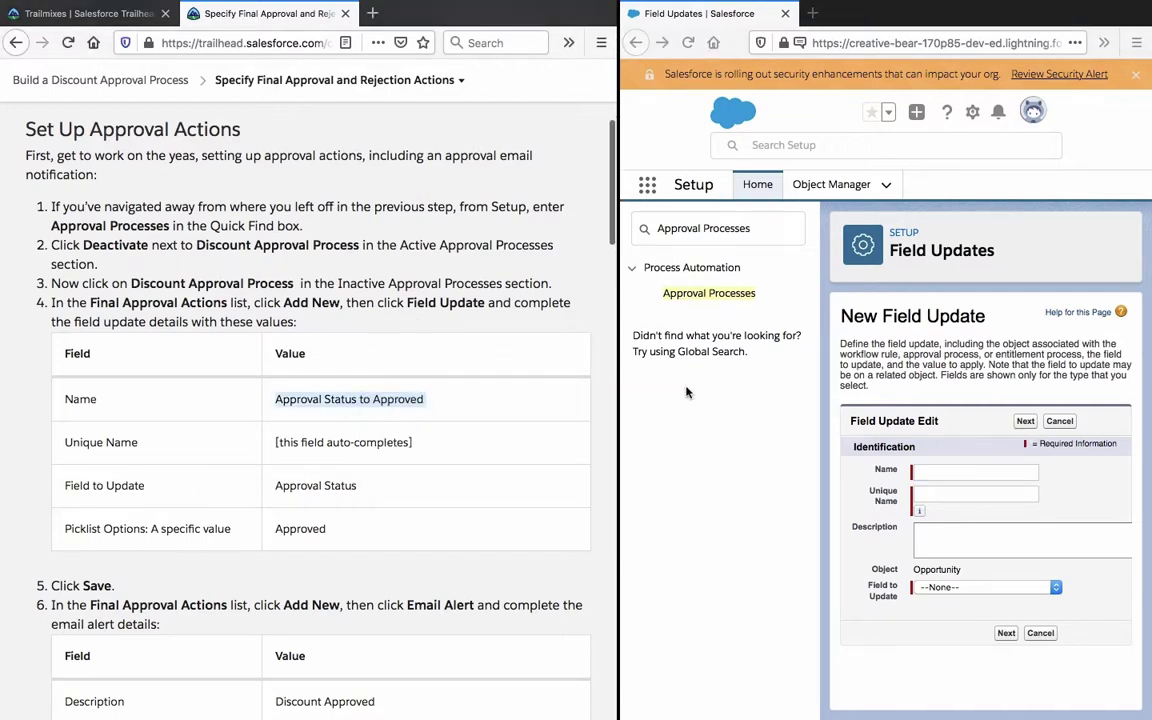
pyautogui.click(957, 467)
pyautogui.hotkey('ctrl', 'v')
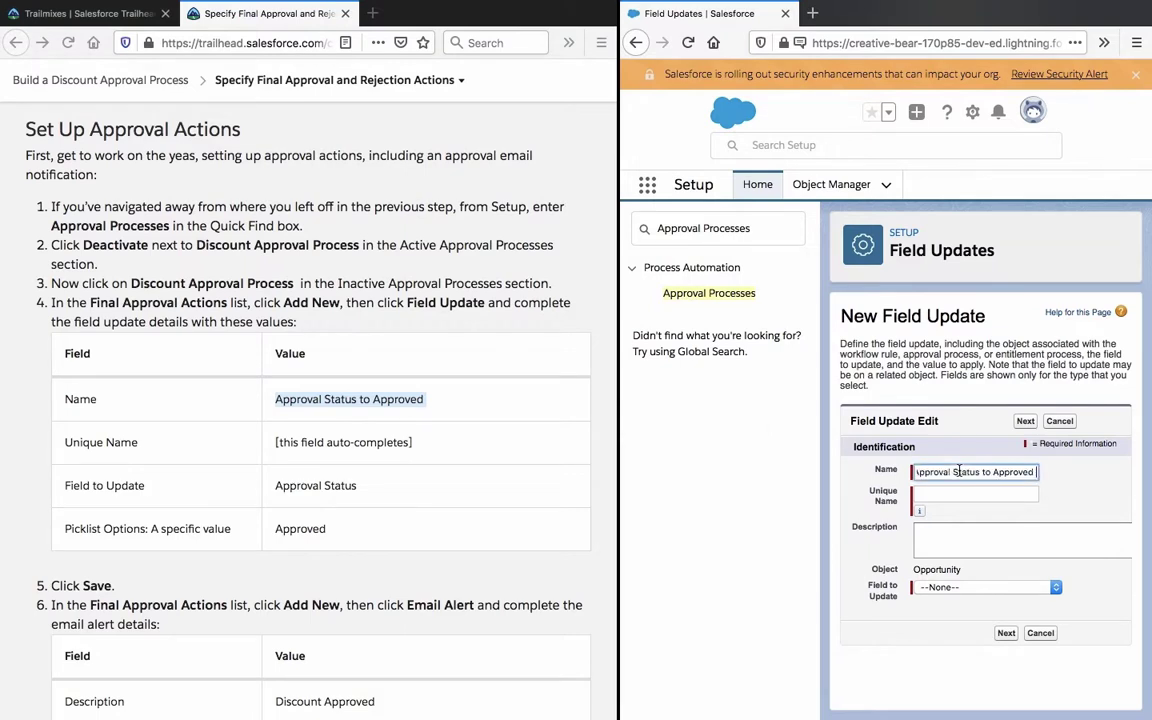
pyautogui.press('Home')
pyautogui.click(810, 392)
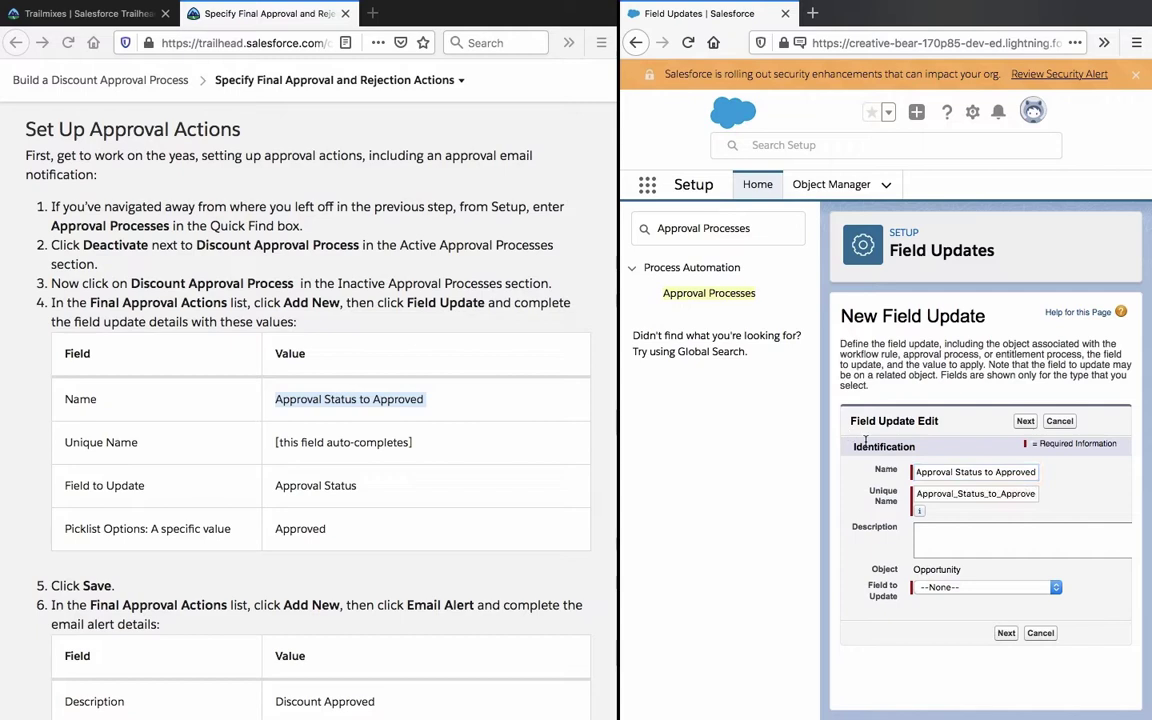
# Copy "Approval Status" from the instructions into the new field update's description.
pyautogui.click(493, 492)
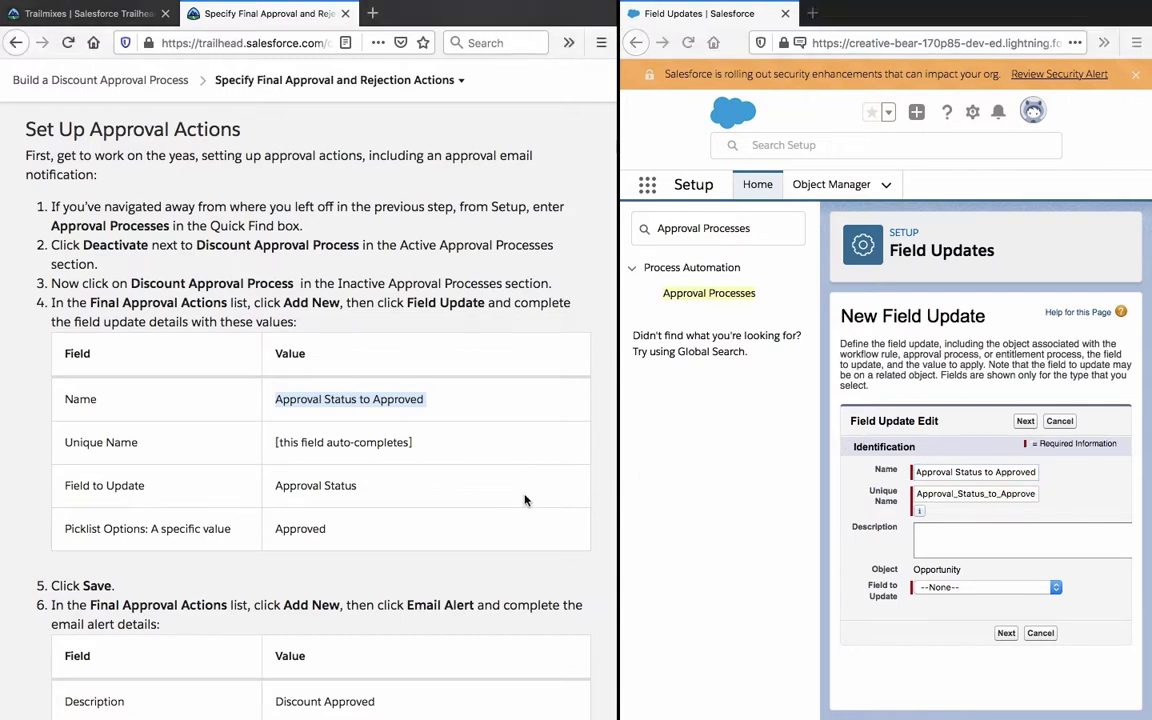
pyautogui.tripleClick(324, 485)
pyautogui.rightClick(388, 488)
pyautogui.click(406, 495)
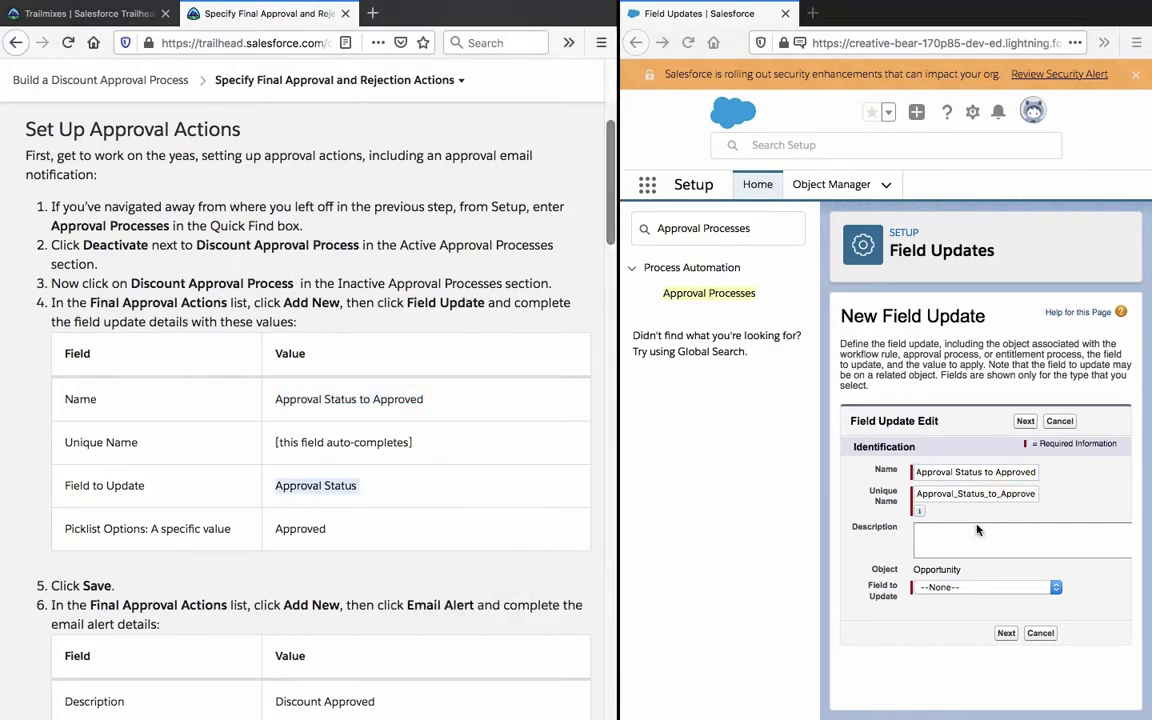
pyautogui.click(880, 478)
pyautogui.click(970, 535)
pyautogui.press('super+v')
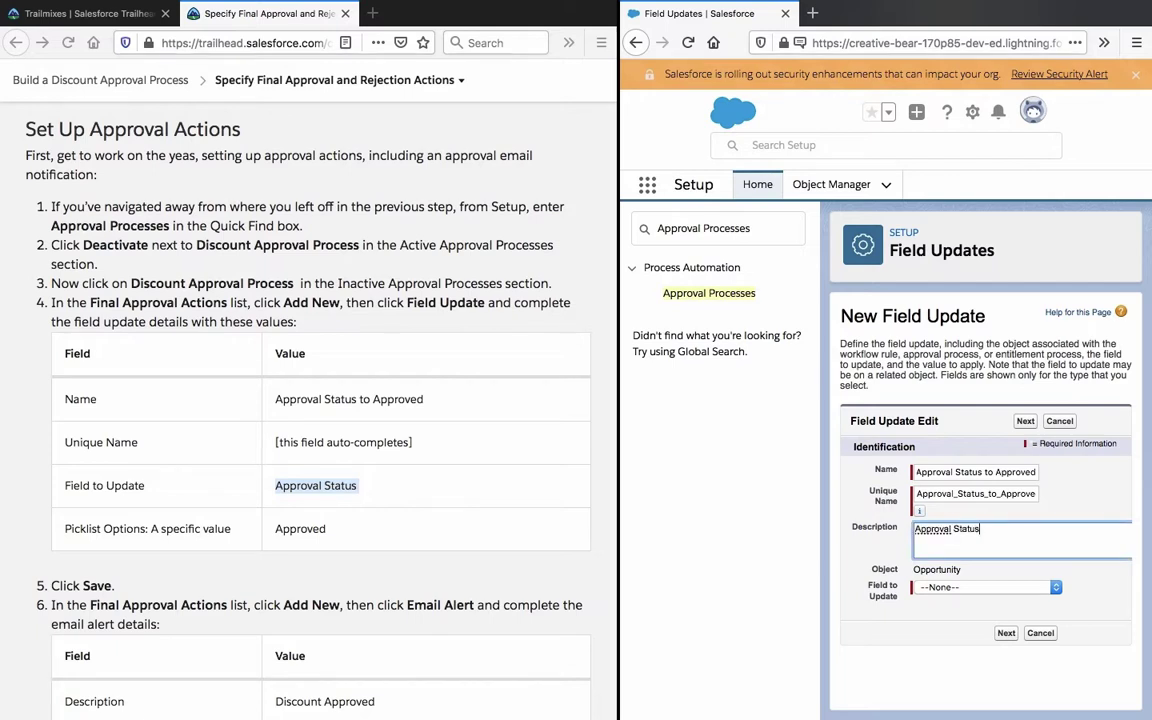
pyautogui.click(266, 581)
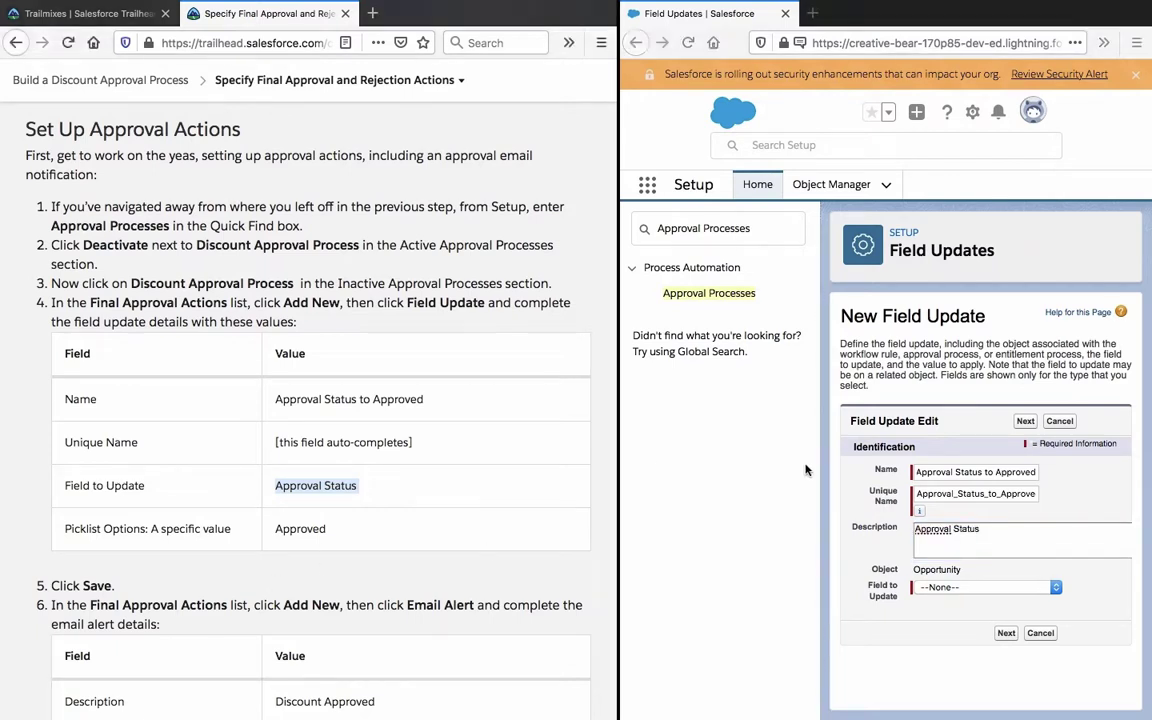
# Choose the custom field Approval Status as the field to update.
pyautogui.click(995, 588)
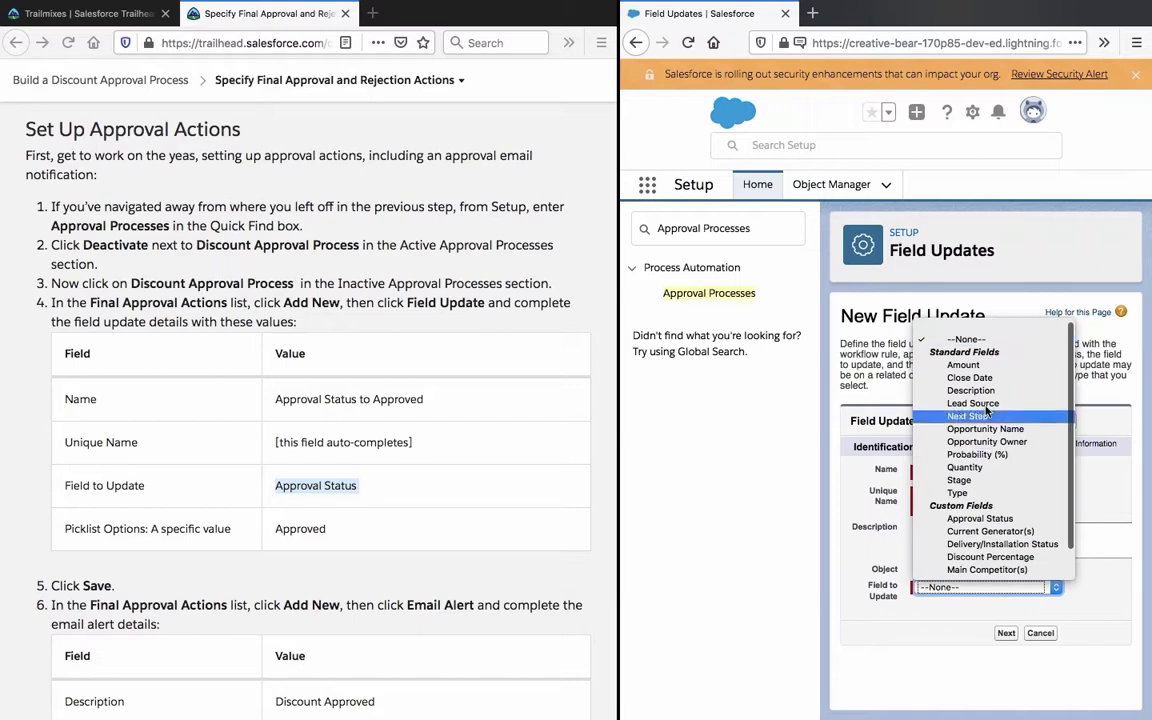
pyautogui.scroll(-1, 985, 388)
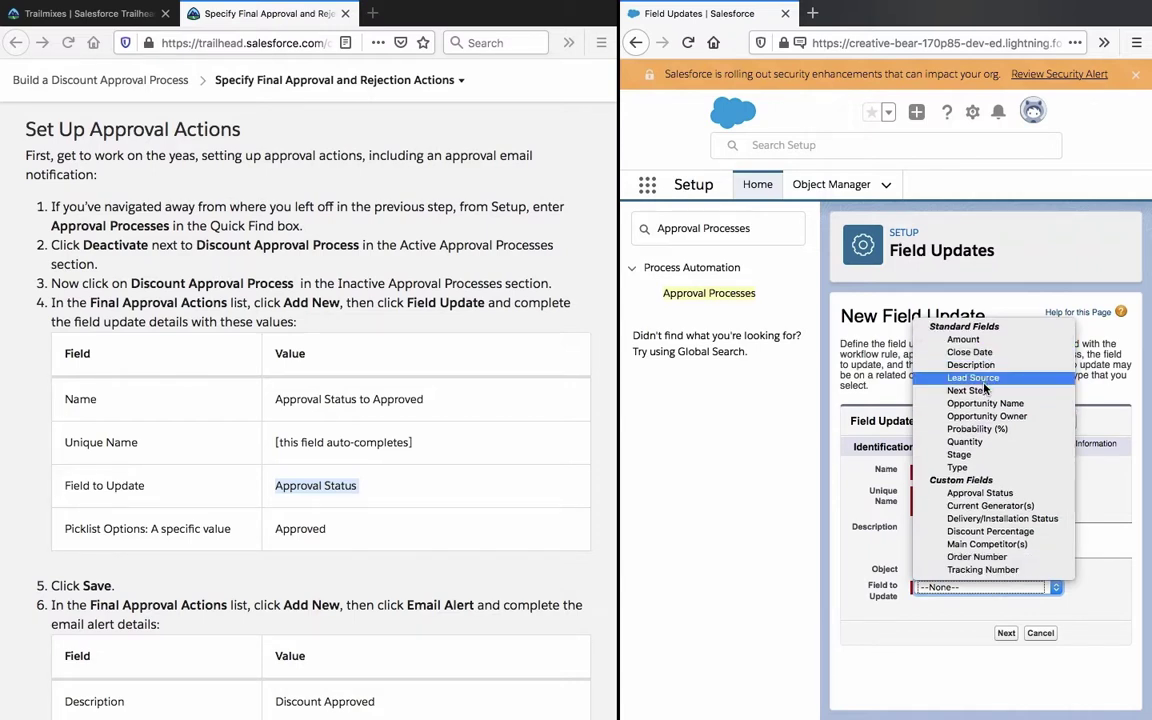
pyautogui.scroll(1, 985, 388)
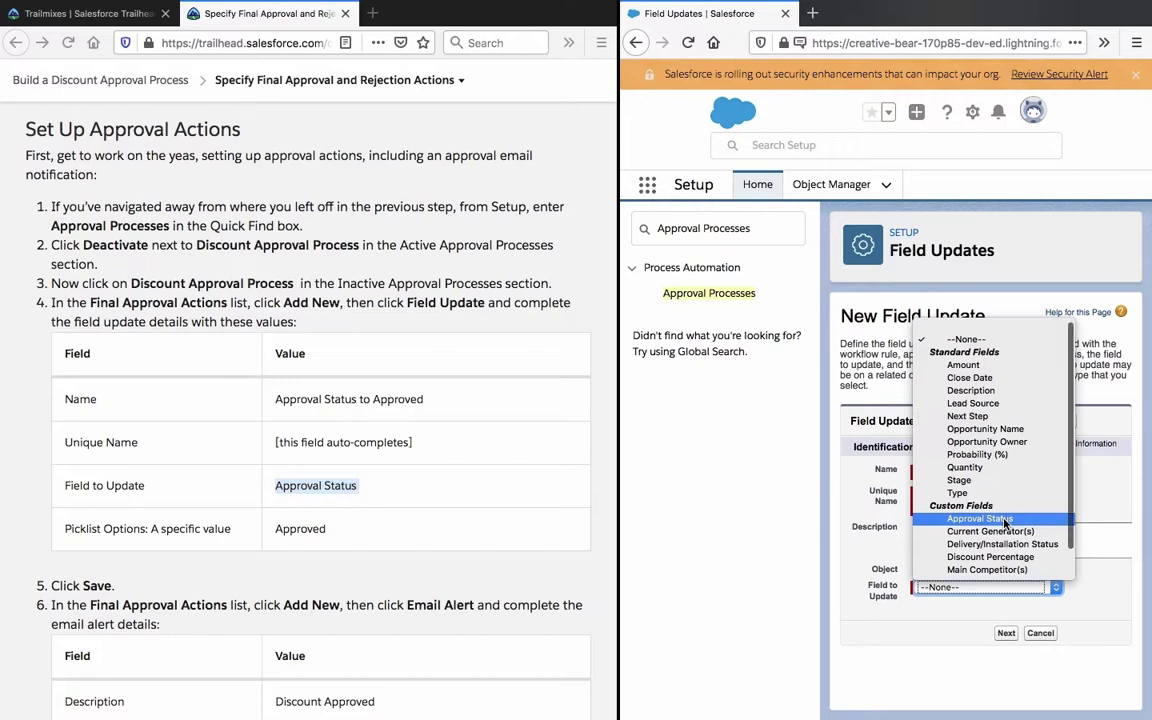
pyautogui.scroll(-1, 1005, 522)
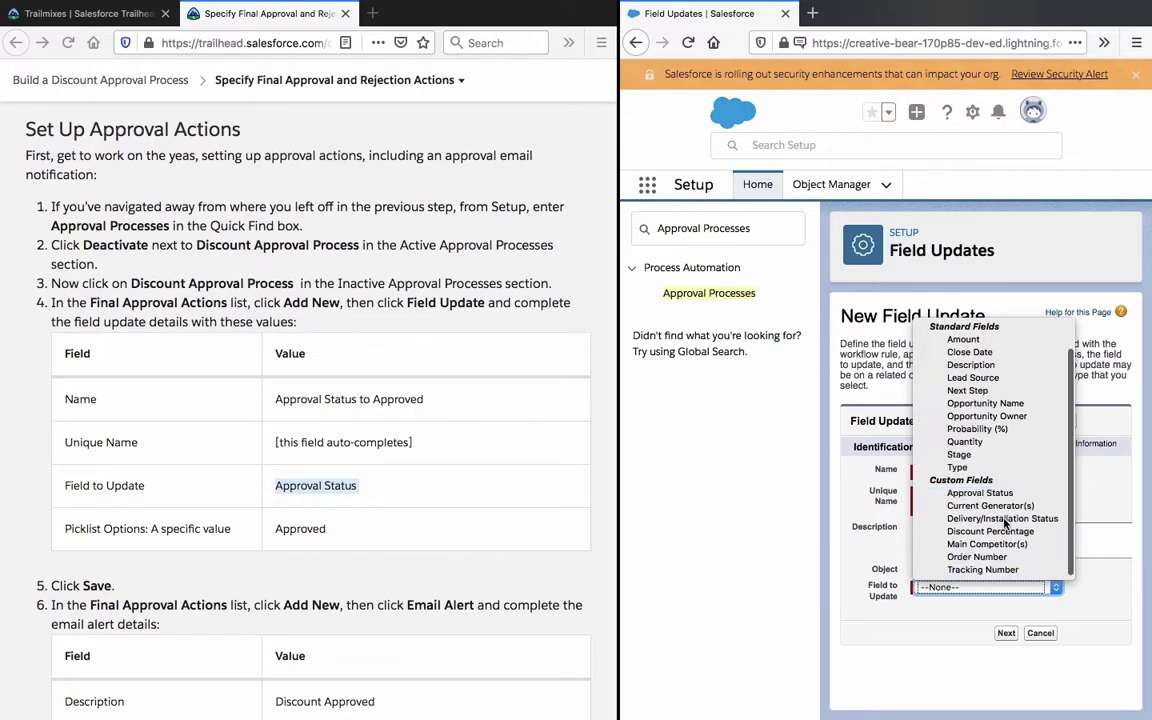
pyautogui.click(1110, 582)
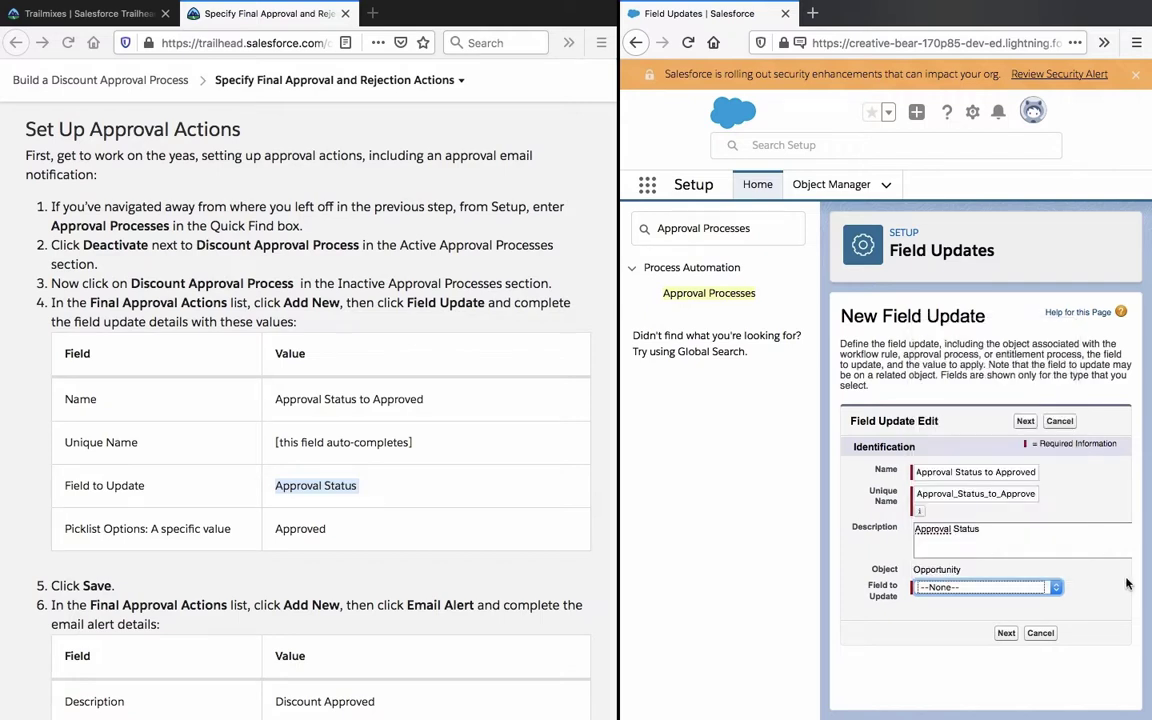
pyautogui.click(1050, 587)
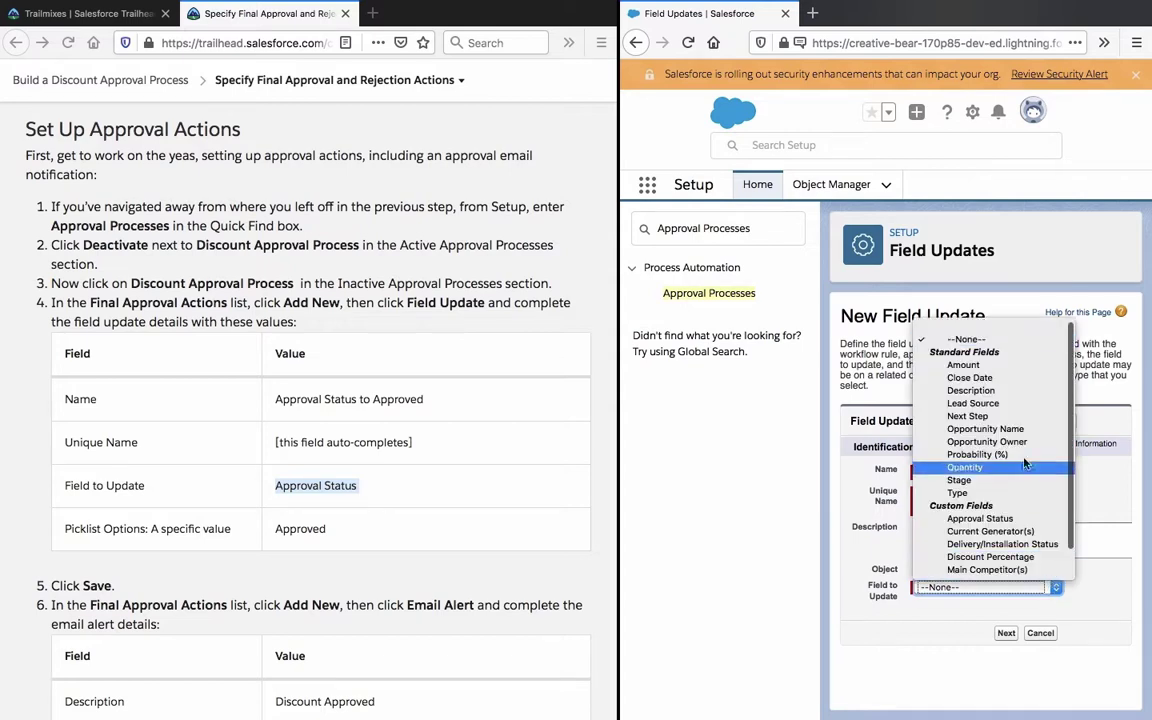
pyautogui.scroll(-1, 960, 450)
pyautogui.click(990, 494)
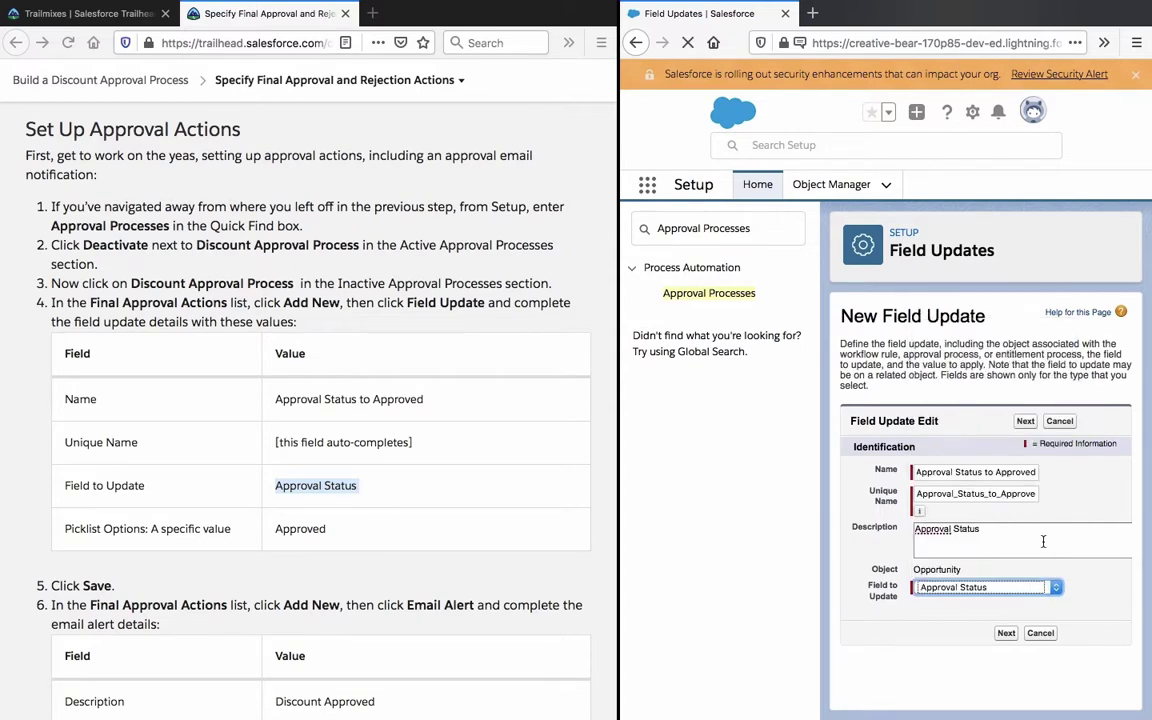
pyautogui.press('Return')
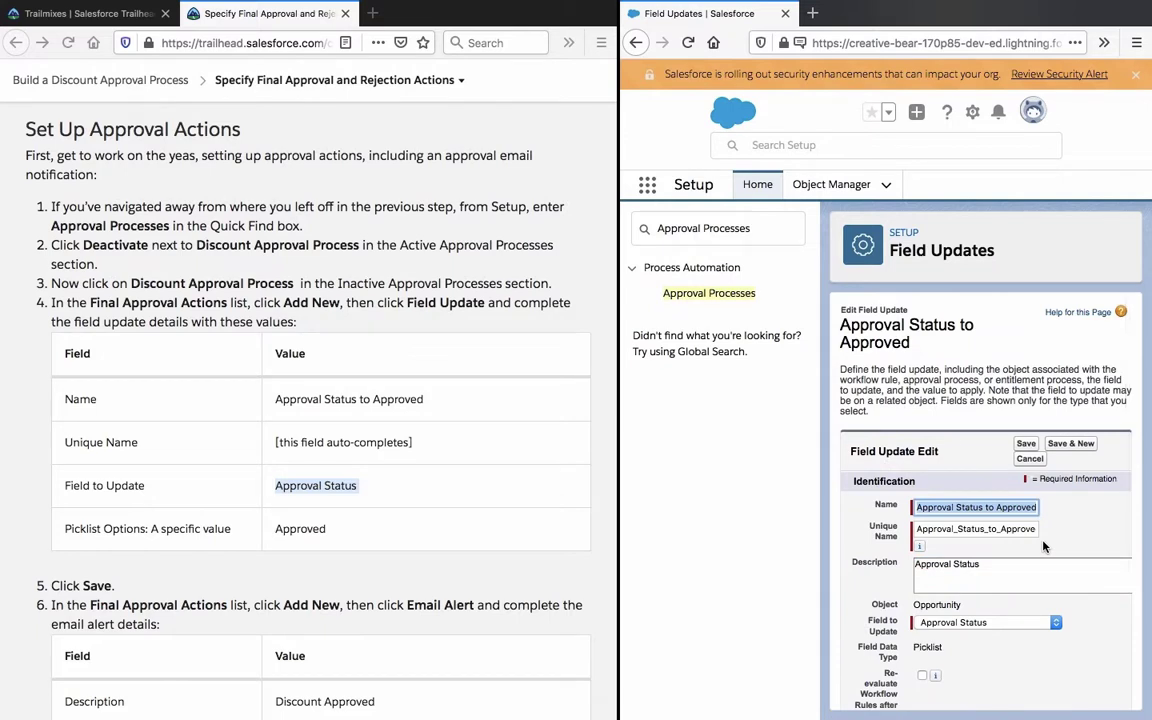
# Clear the field update's description, set the new field value to the specific value Approved, and save.
pyautogui.tripleClick(1044, 571)
pyautogui.press('BackSpace')
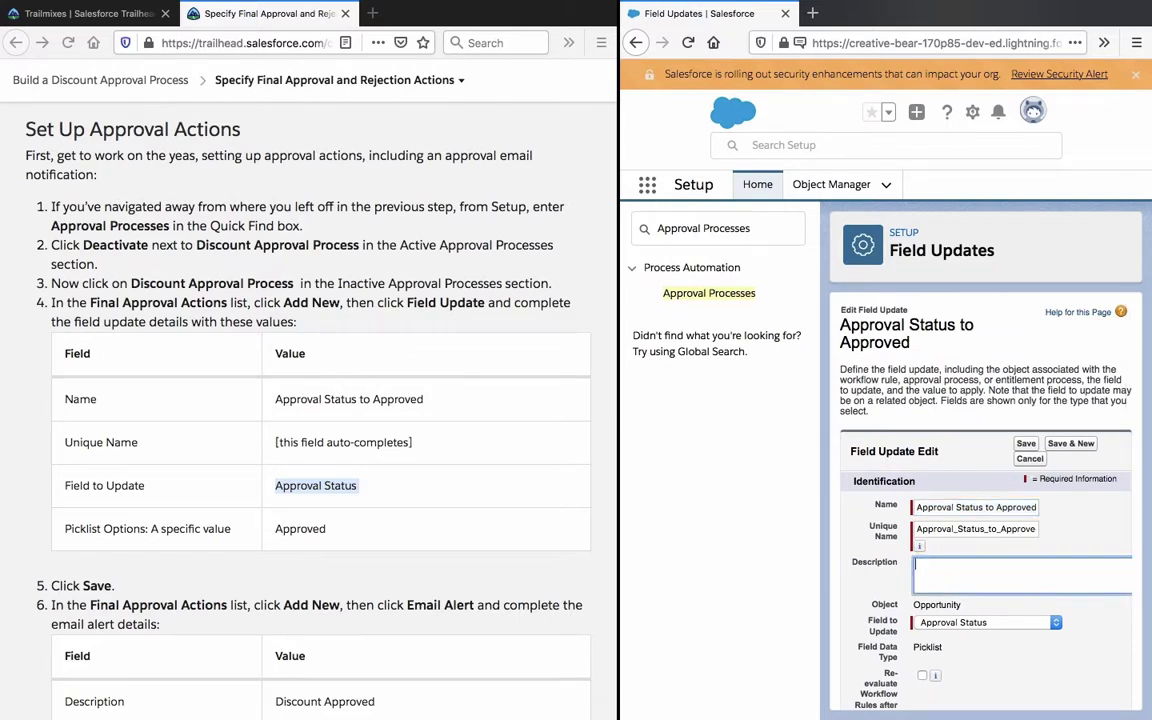
pyautogui.scroll(-2, 874, 547)
pyautogui.scroll(-1, 874, 547)
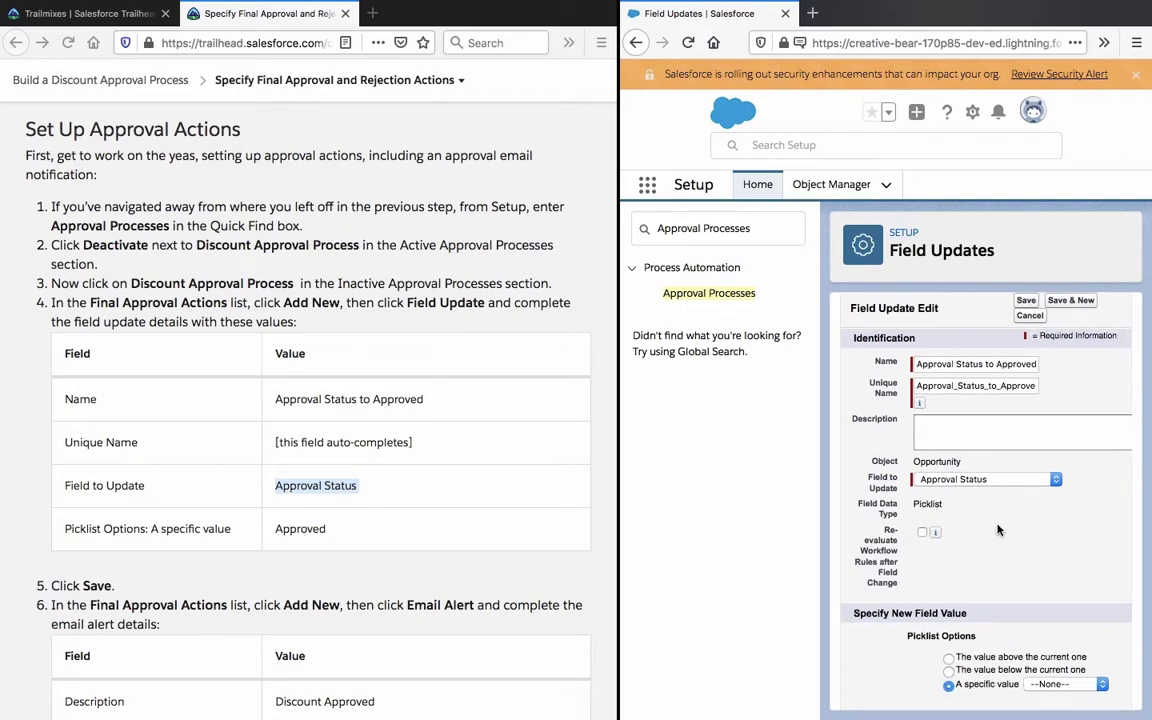
pyautogui.scroll(-1, 997, 530)
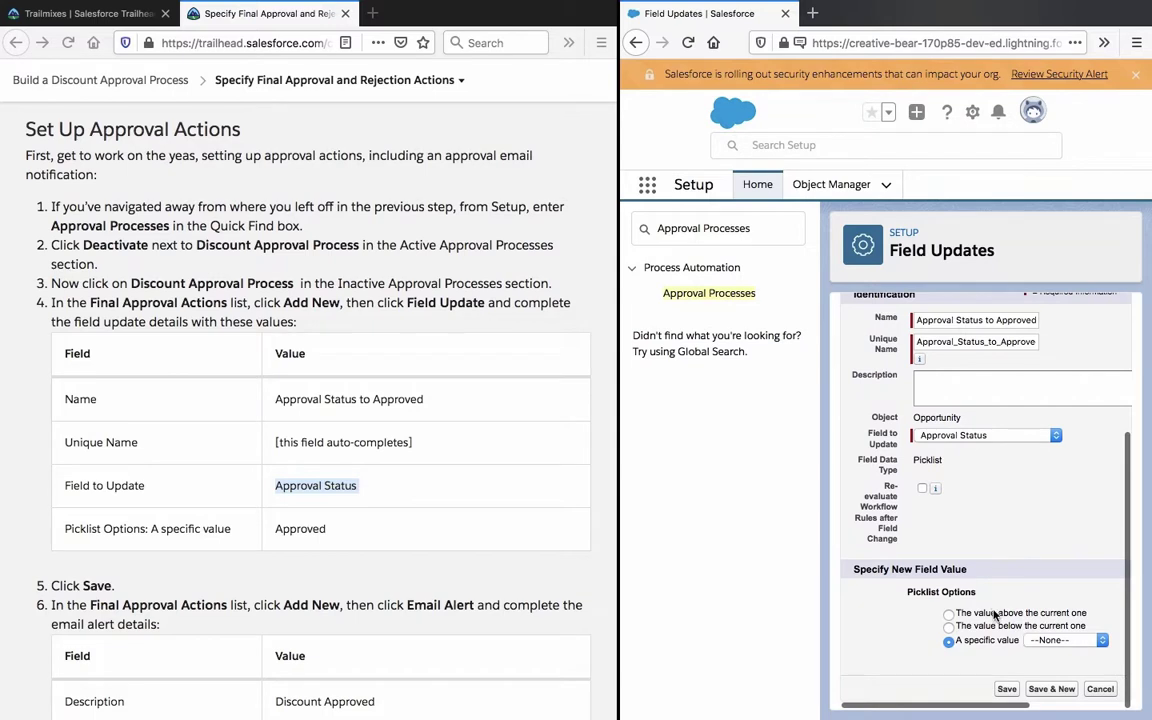
pyautogui.click(1058, 640)
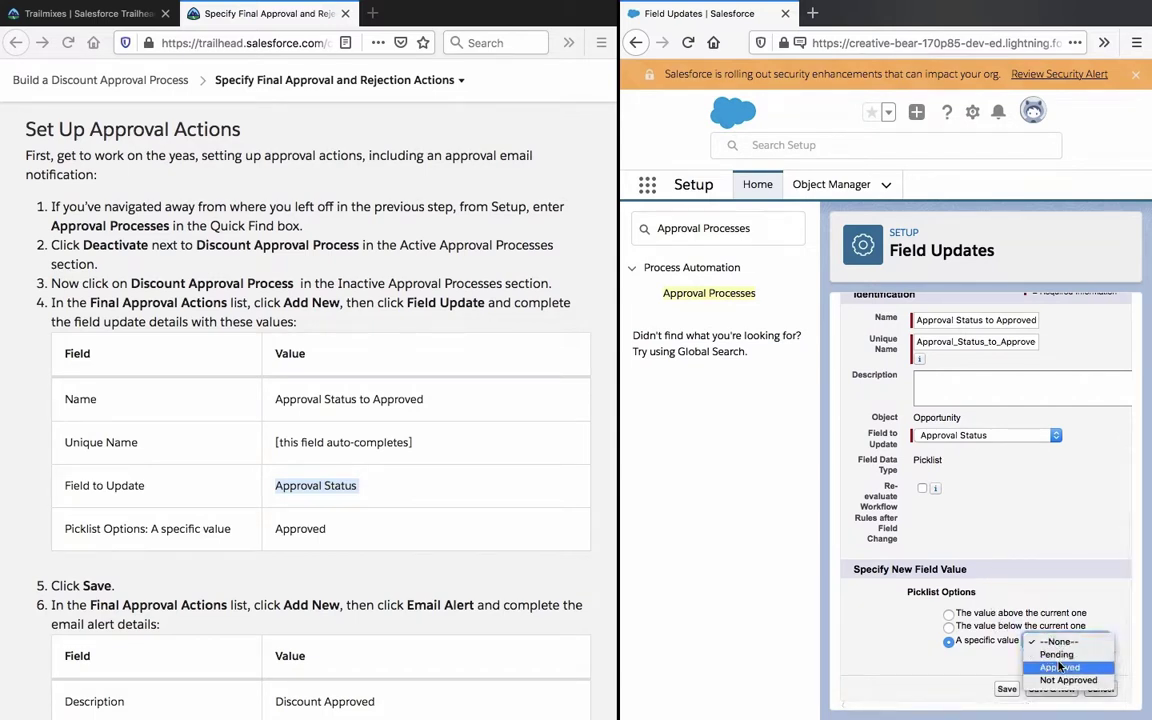
pyautogui.click(1060, 666)
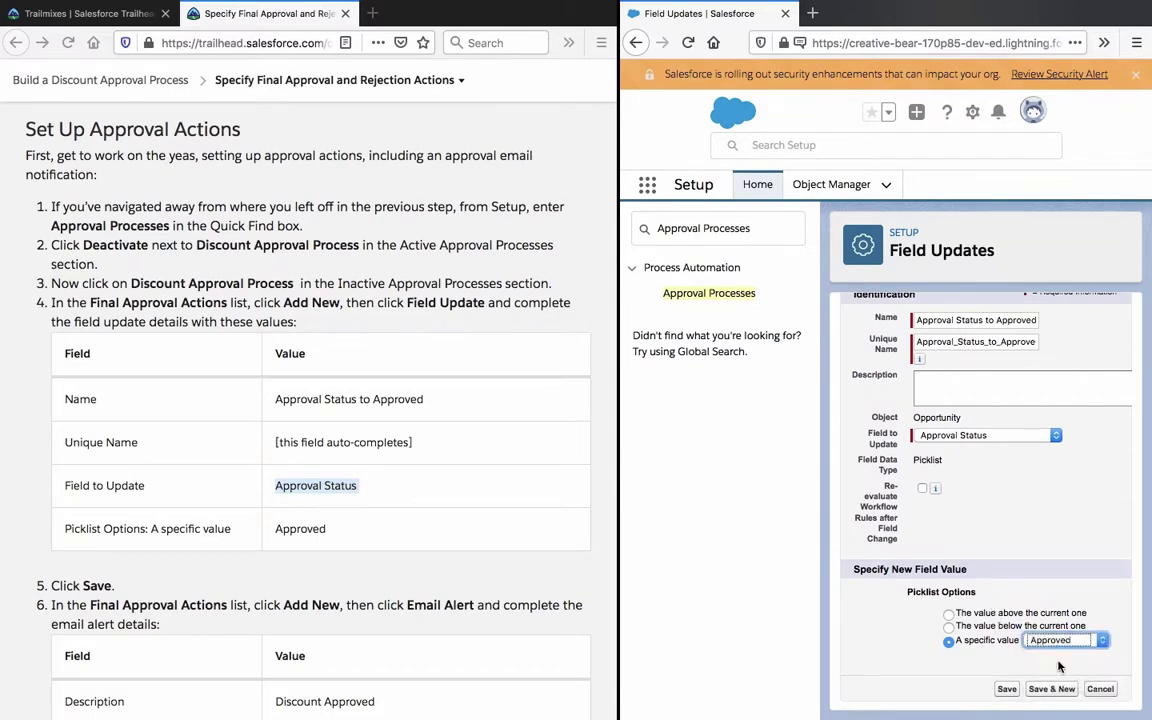
pyautogui.click(1008, 692)
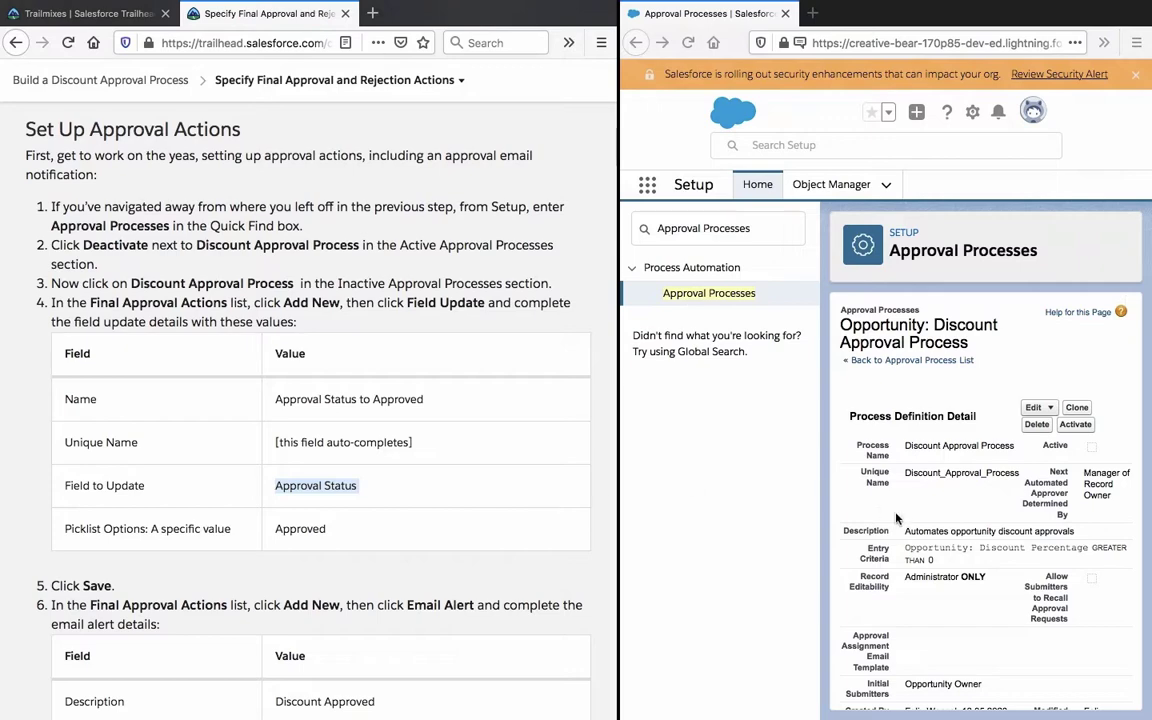
# Remove the "Approval Status to Approved" field update from Final Rejection Actions and return to the final action lists.
pyautogui.scroll(-10, 897, 518)
pyautogui.scroll(2, 897, 518)
pyautogui.scroll(-2, 885, 505)
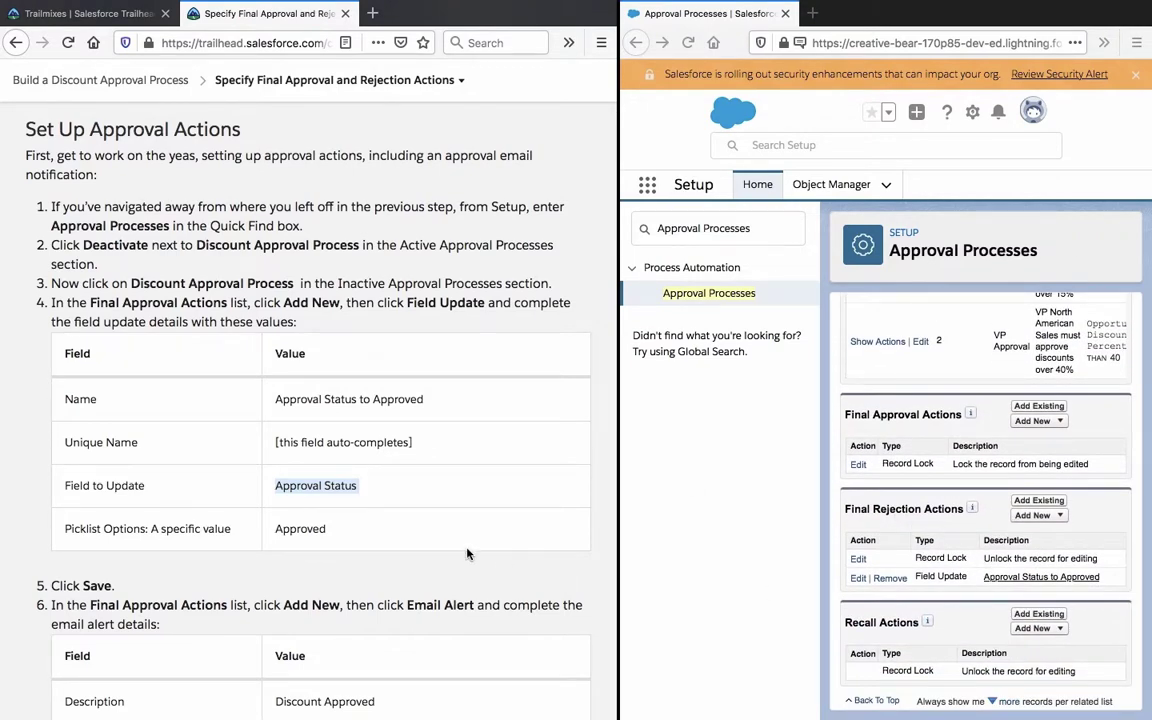
pyautogui.click(426, 453)
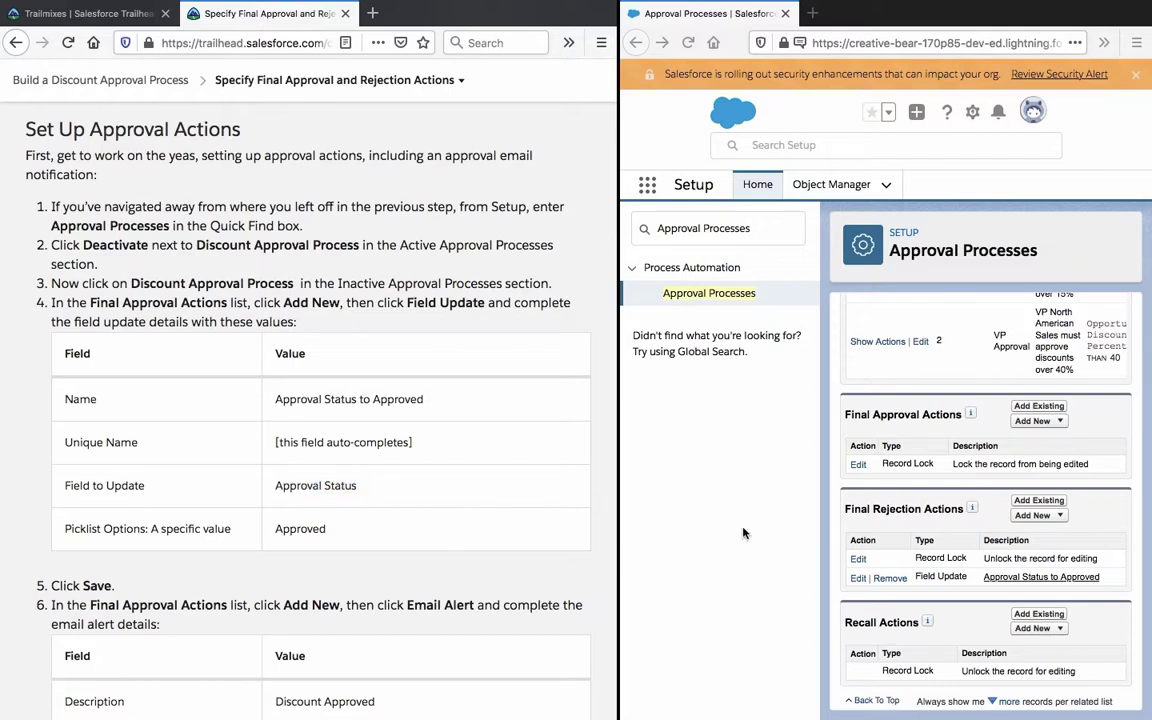
pyautogui.click(895, 580)
pyautogui.click(998, 335)
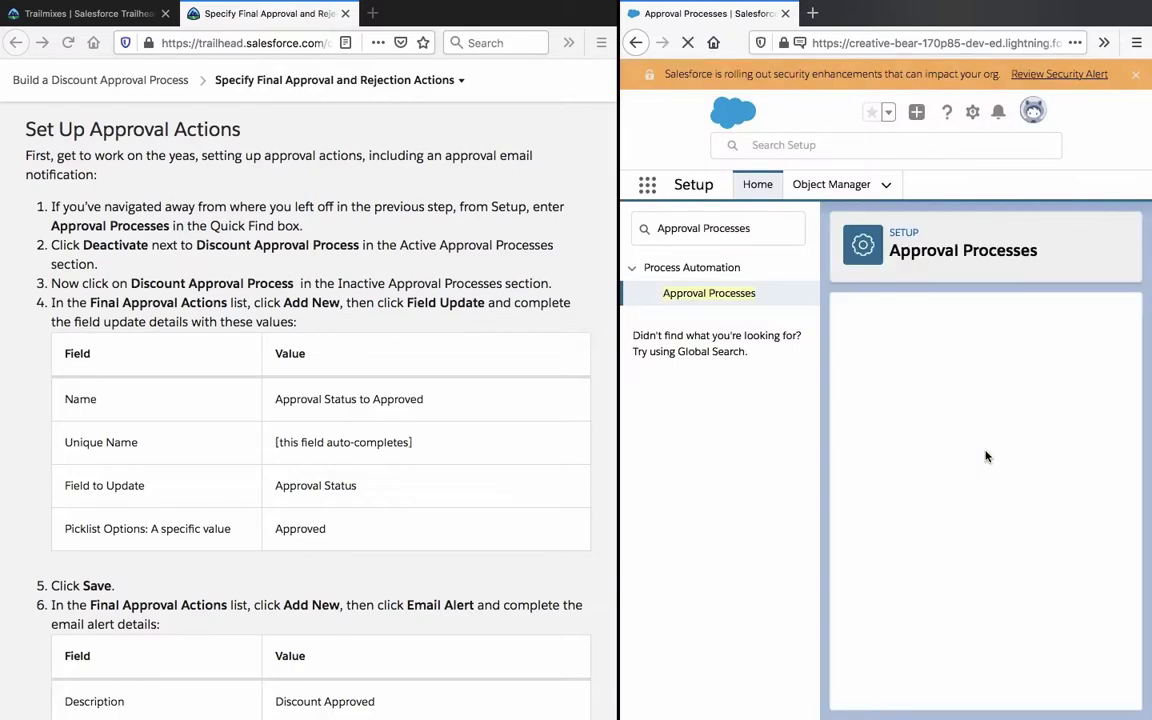
pyautogui.scroll(-10, 985, 456)
pyautogui.scroll(-2, 985, 456)
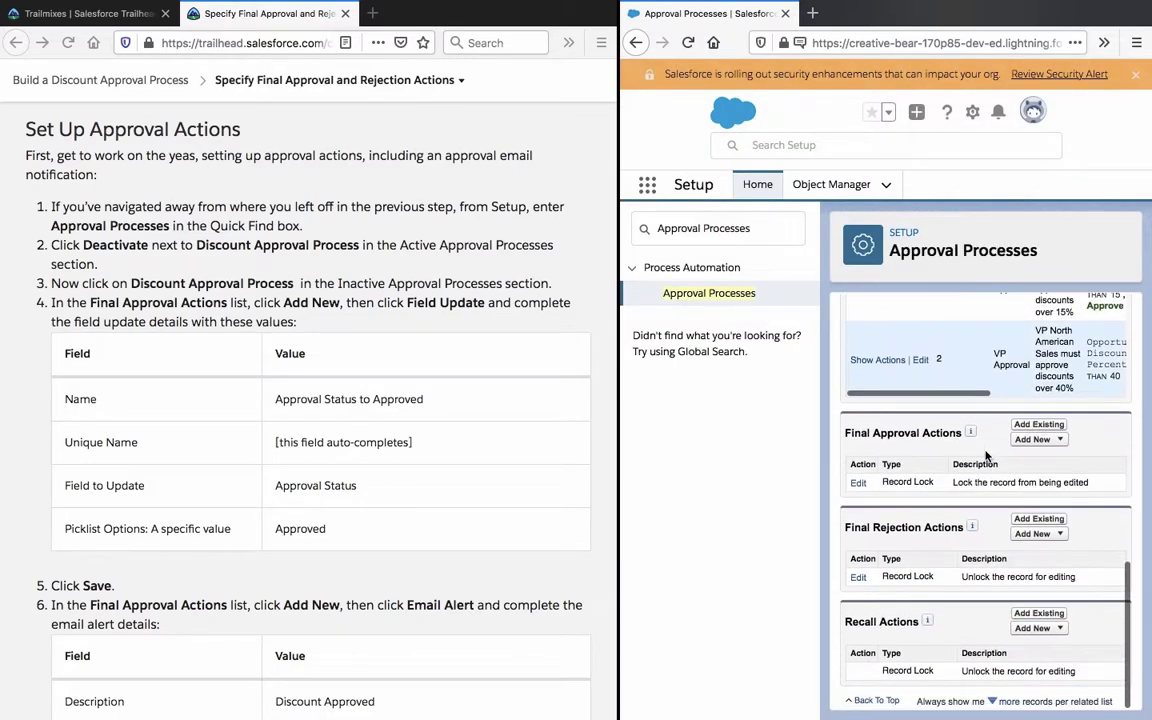
# Start a new field update under Final Approval Actions, named "Approval Status to Approved", with Approval Status as the field to update.
pyautogui.click(1056, 441)
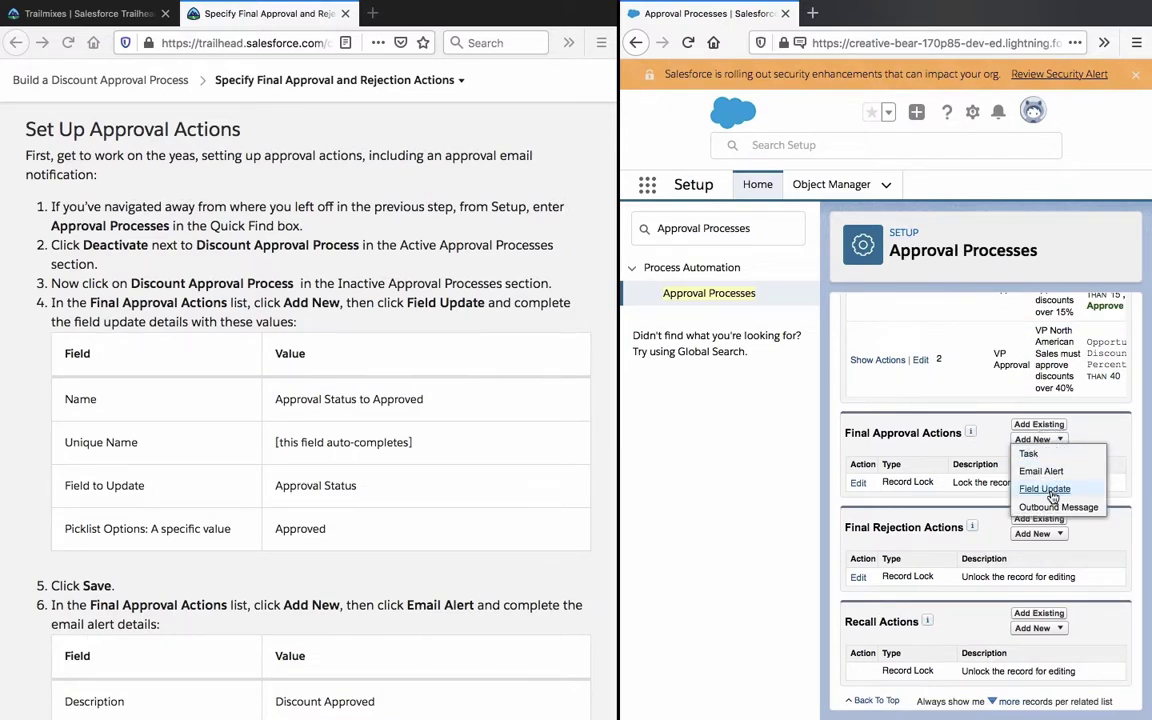
pyautogui.click(1046, 489)
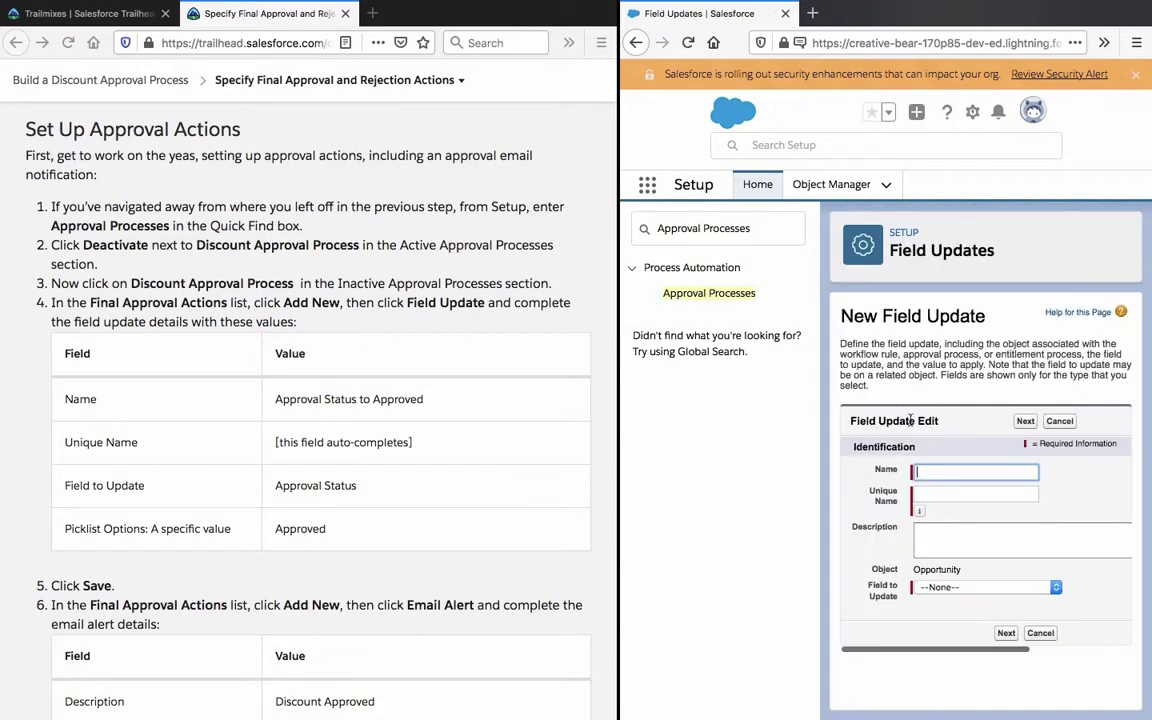
pyautogui.tripleClick(383, 404)
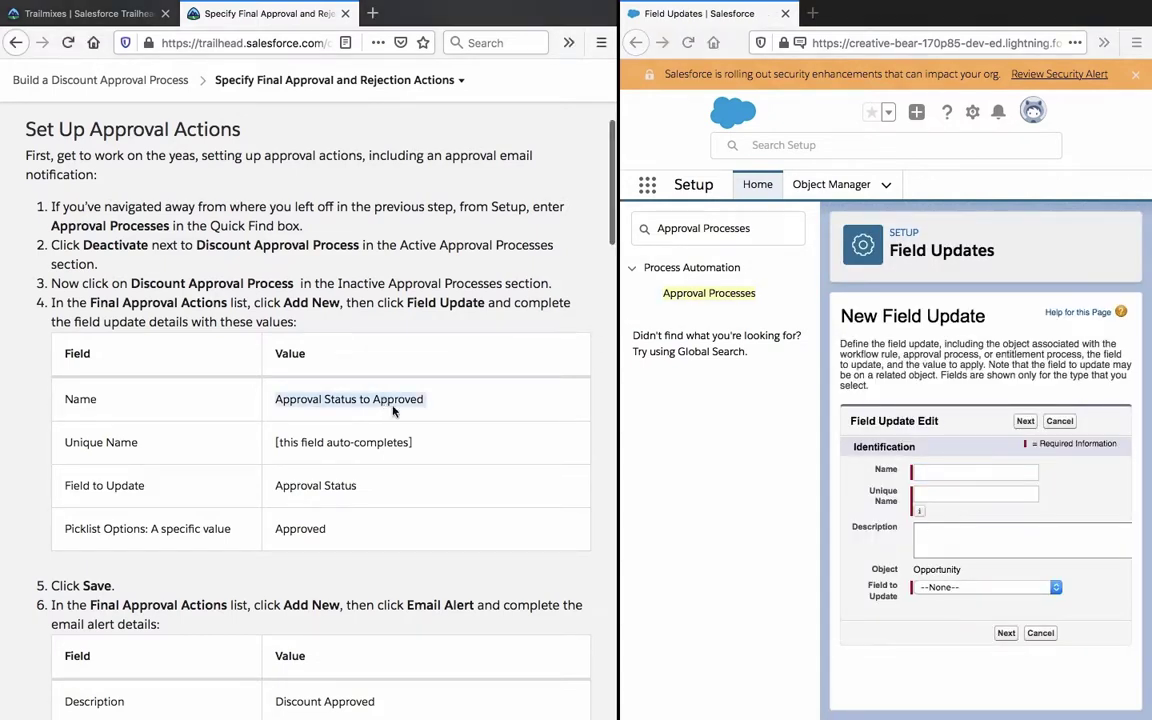
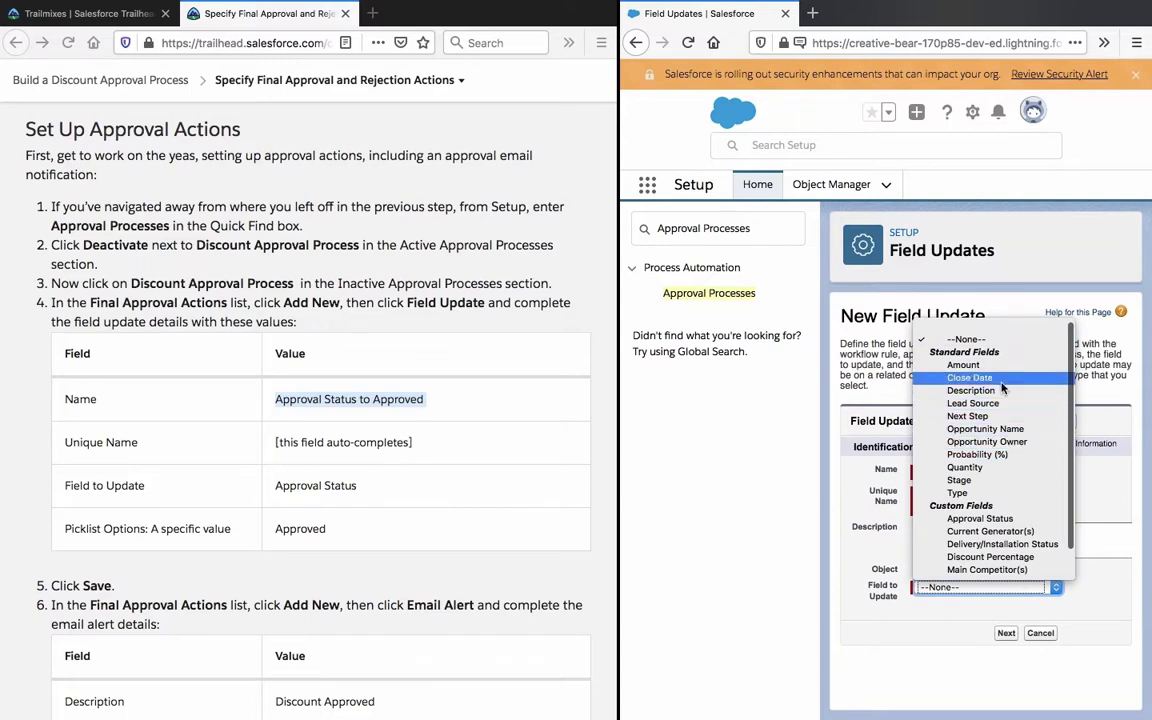
pyautogui.scroll(-2, 1000, 380)
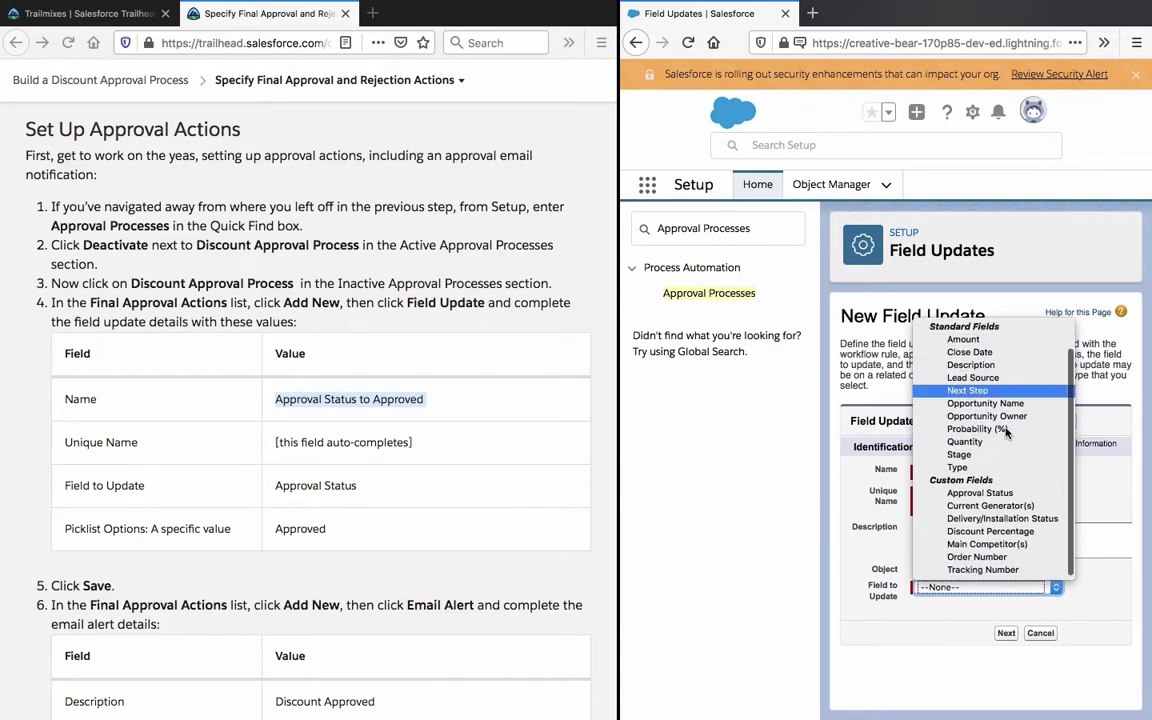
pyautogui.click(990, 493)
pyautogui.click(1006, 633)
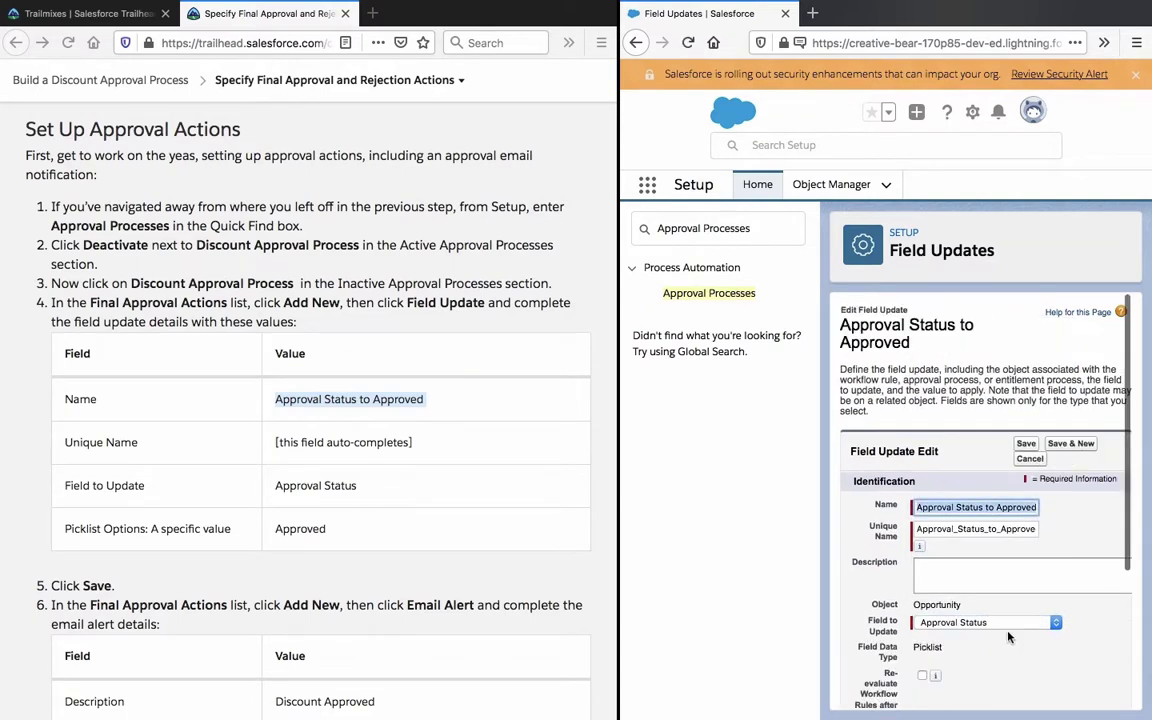
# Set the new field value to the specific value Approved and try to save the field update.
pyautogui.scroll(-2, 1030, 645)
pyautogui.click(1047, 645)
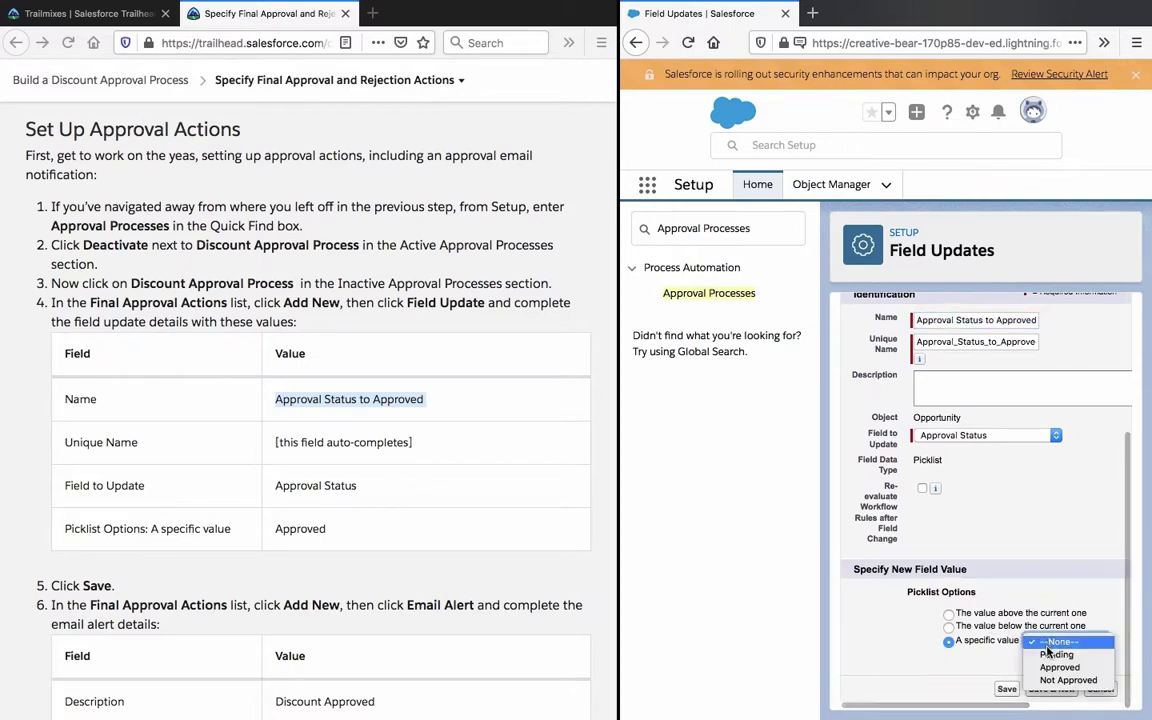
pyautogui.click(1045, 673)
pyautogui.click(1009, 689)
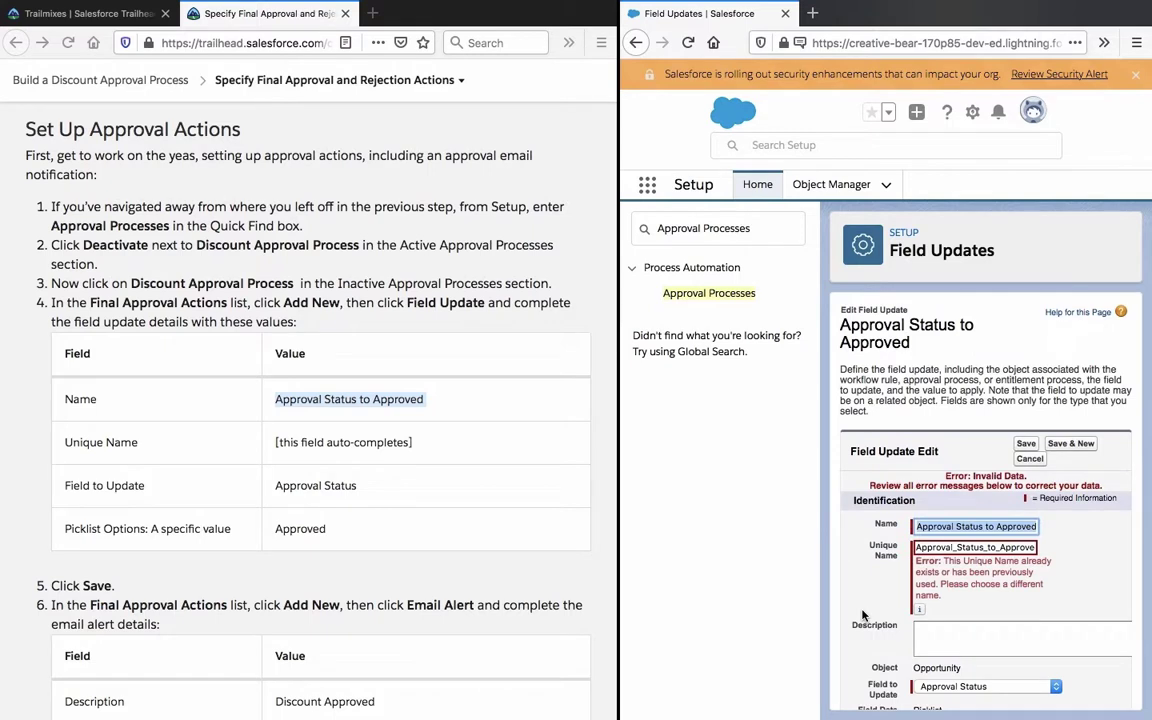
# Review the field update's name and unique name, and cancel the unsaved field update.
pyautogui.click(961, 524)
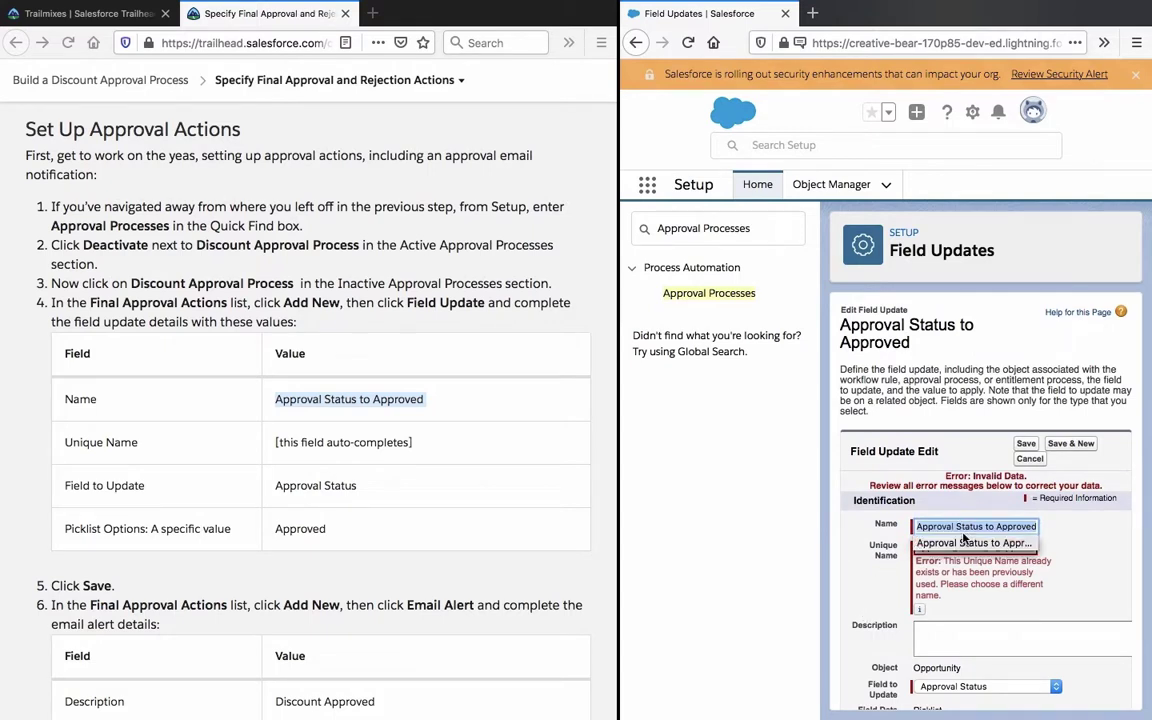
pyautogui.click(963, 541)
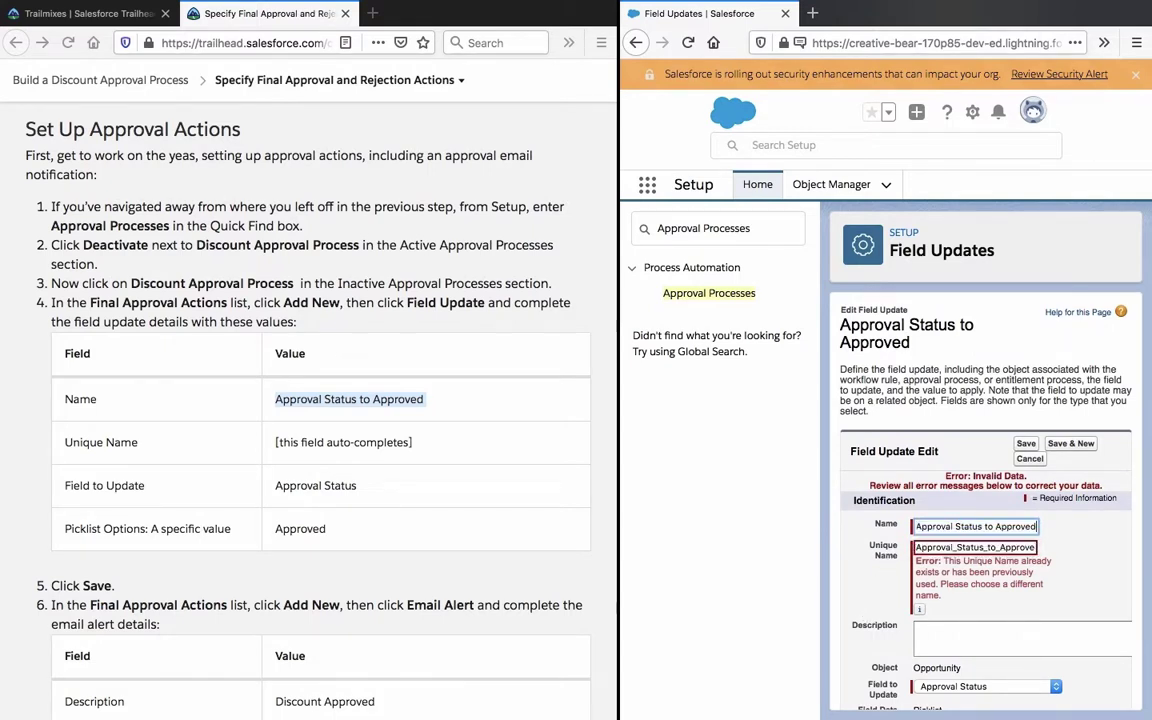
pyautogui.click(918, 526)
pyautogui.click(965, 545)
pyautogui.click(913, 526)
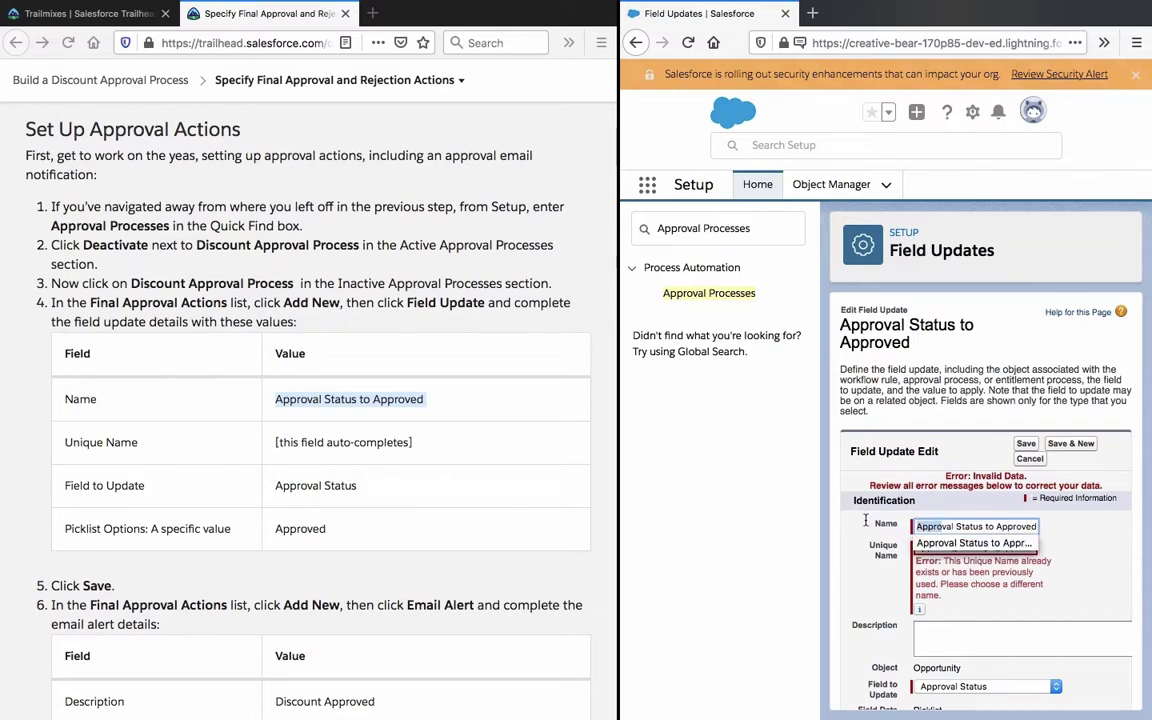
pyautogui.click(917, 526)
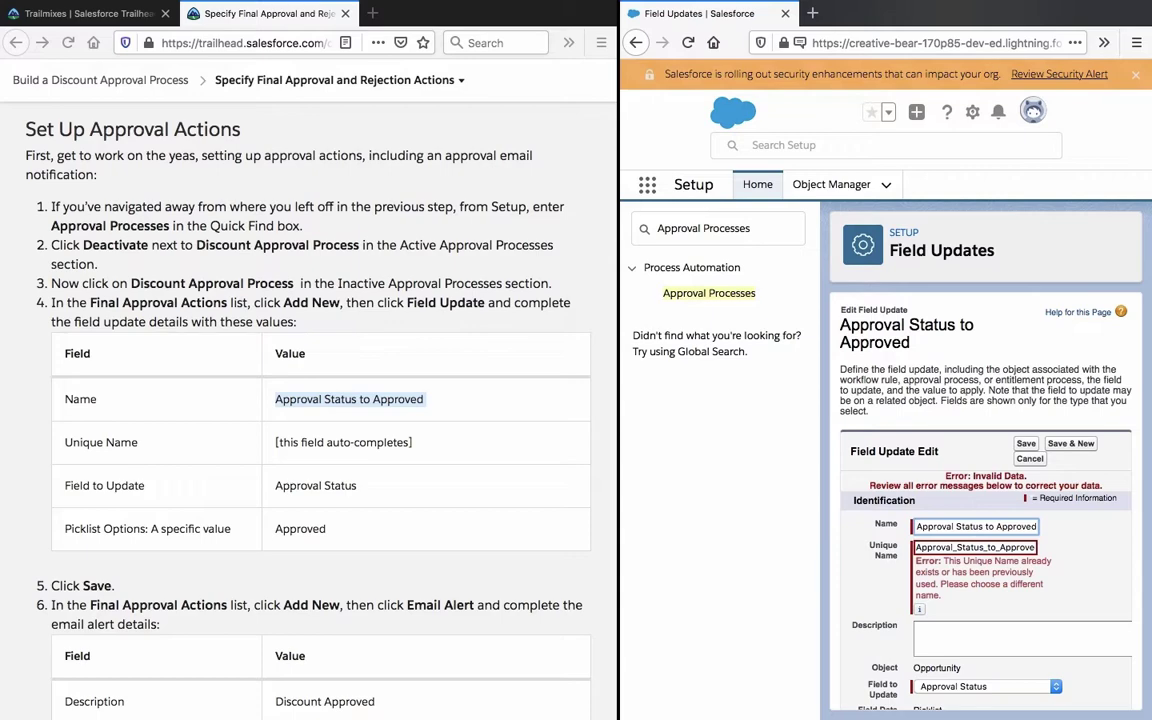
pyautogui.scroll(-4, 940, 503)
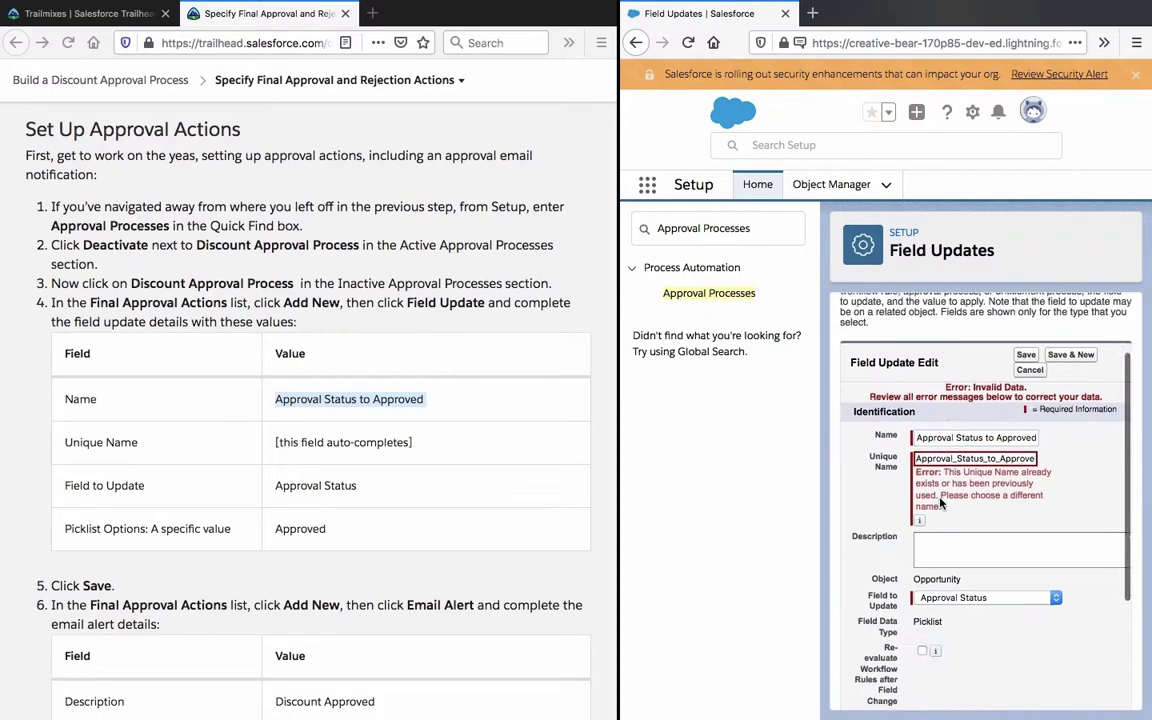
pyautogui.scroll(1, 940, 503)
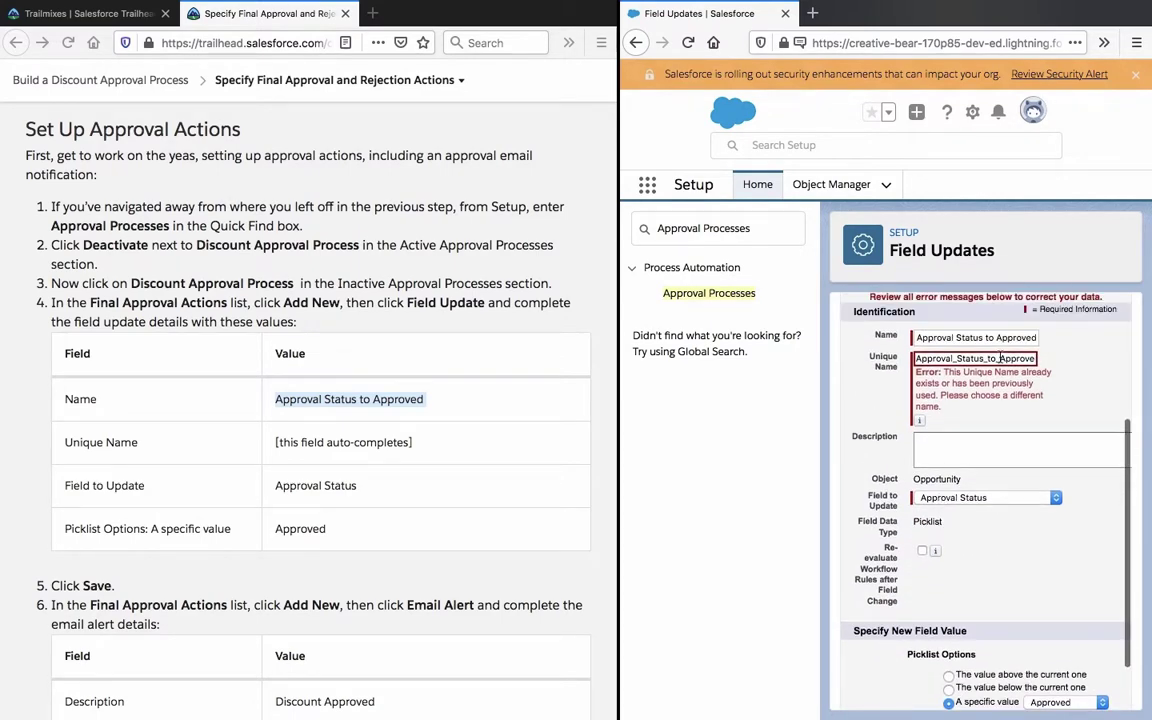
pyautogui.scroll(4, 950, 345)
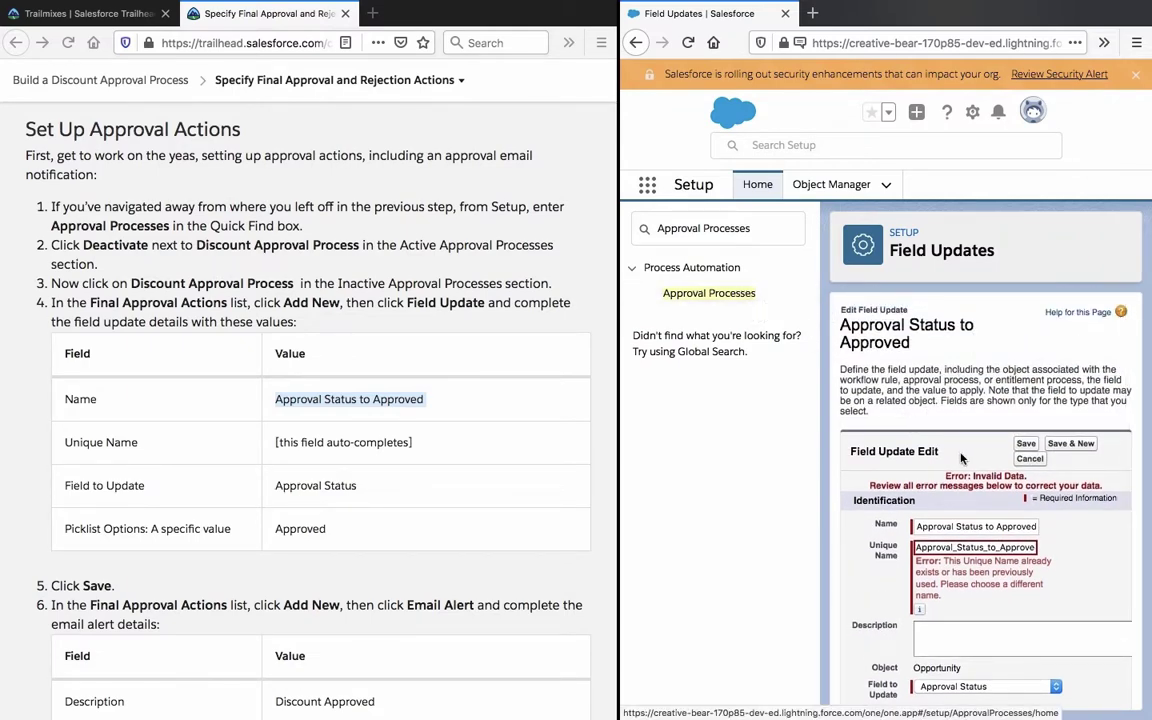
pyautogui.click(1029, 458)
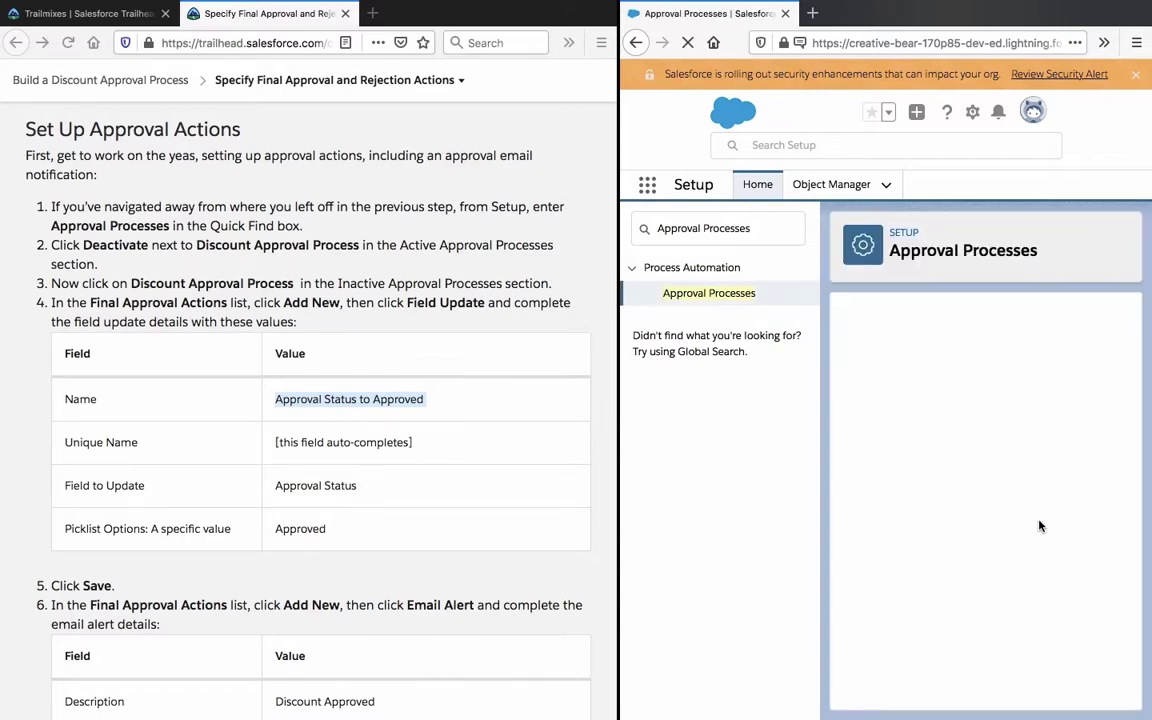
# Start another new field update under the Discount Approval Process's Final Approval Actions.
pyautogui.scroll(-10, 1034, 532)
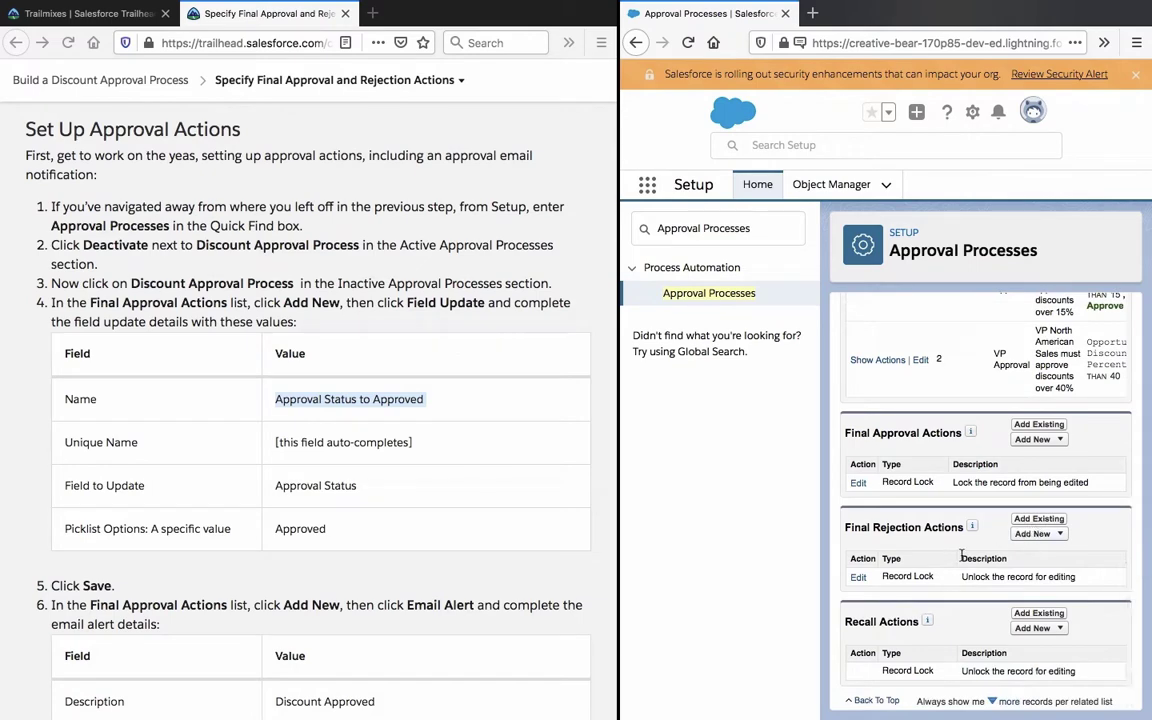
pyautogui.scroll(-2, 963, 559)
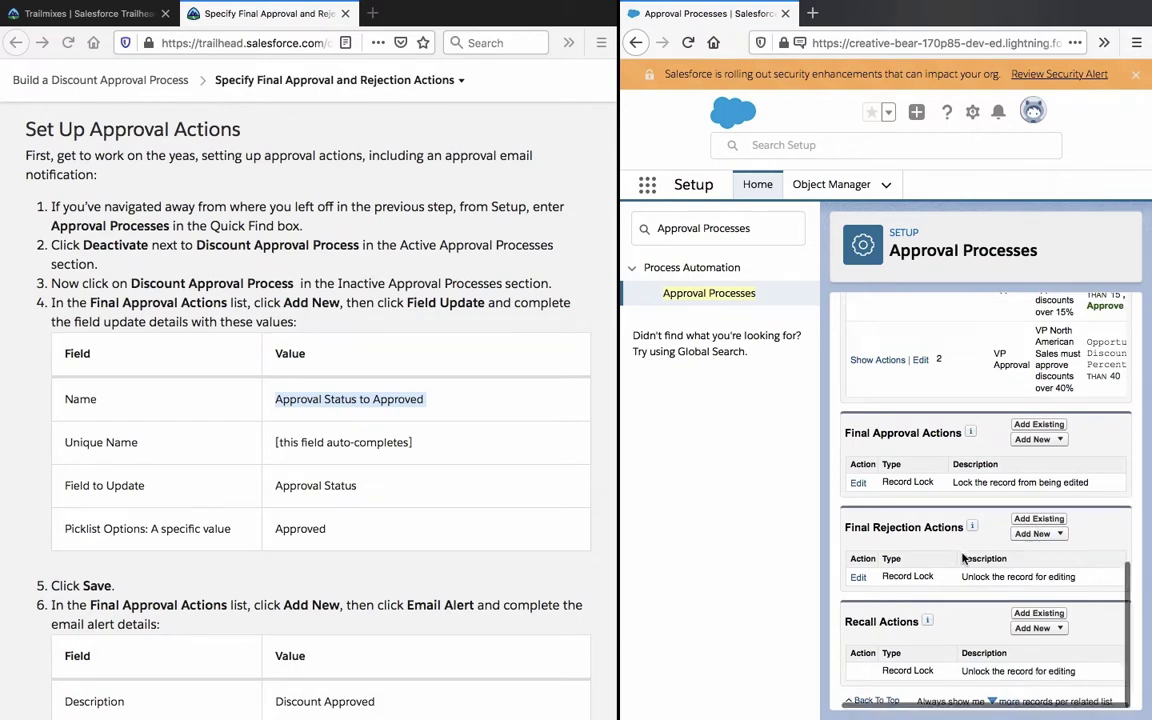
pyautogui.scroll(10, 963, 559)
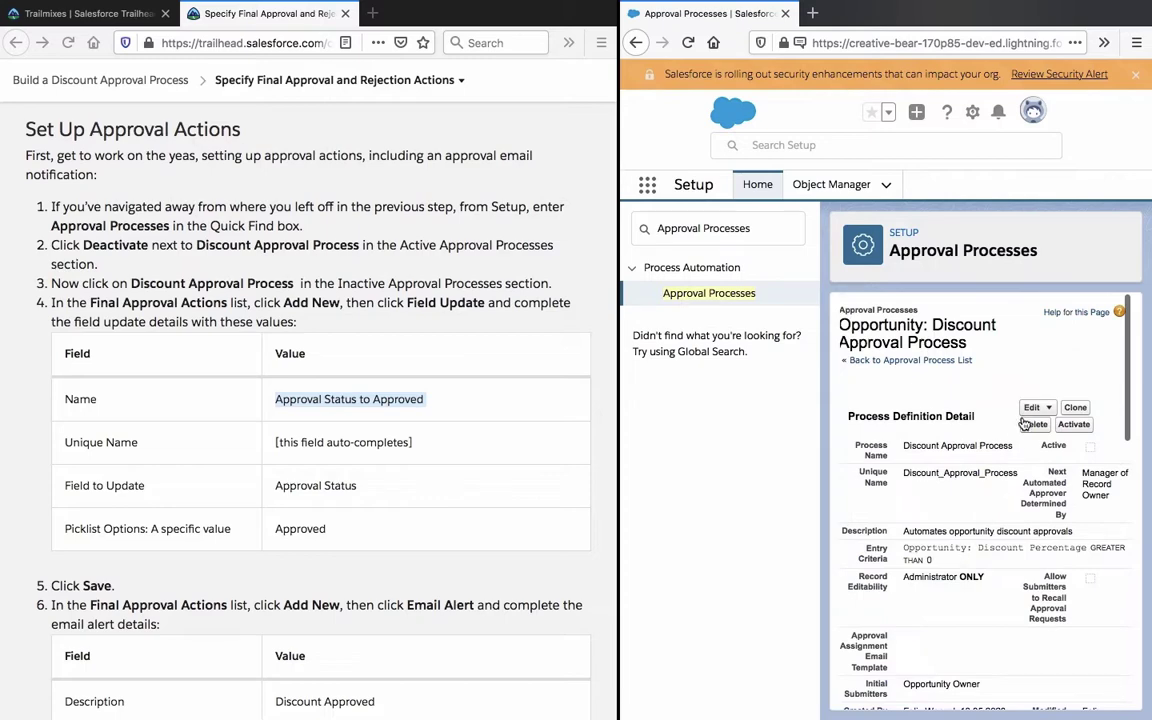
pyautogui.scroll(-10, 1007, 488)
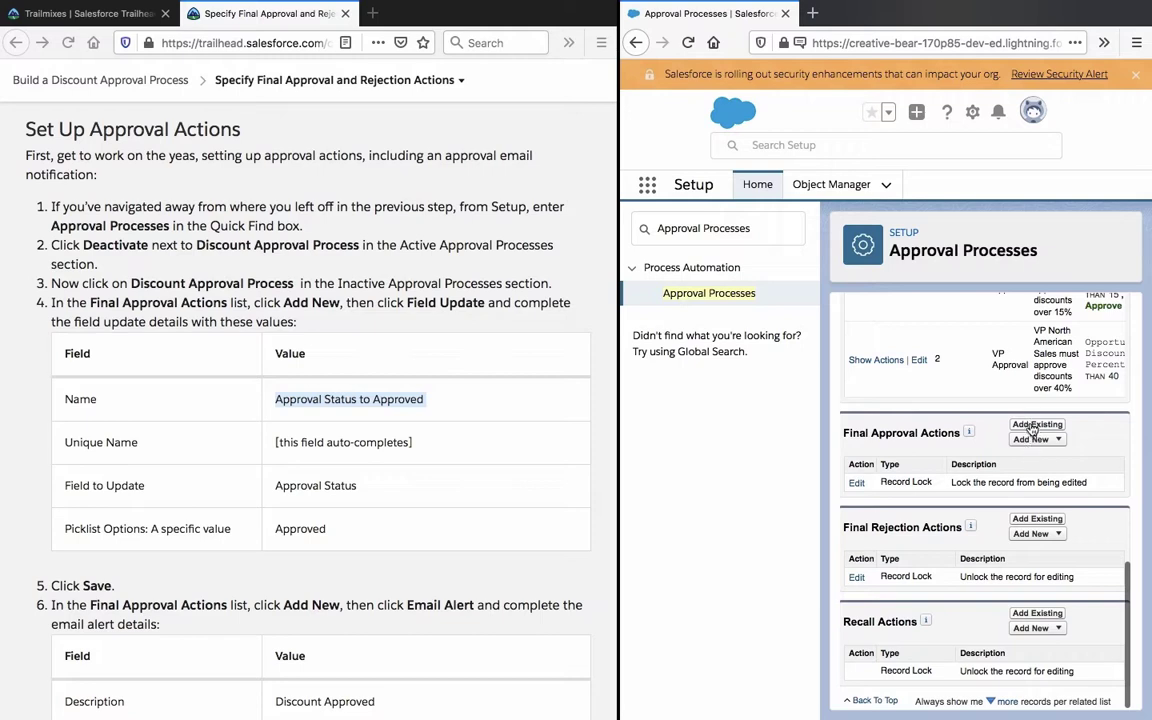
pyautogui.click(1033, 440)
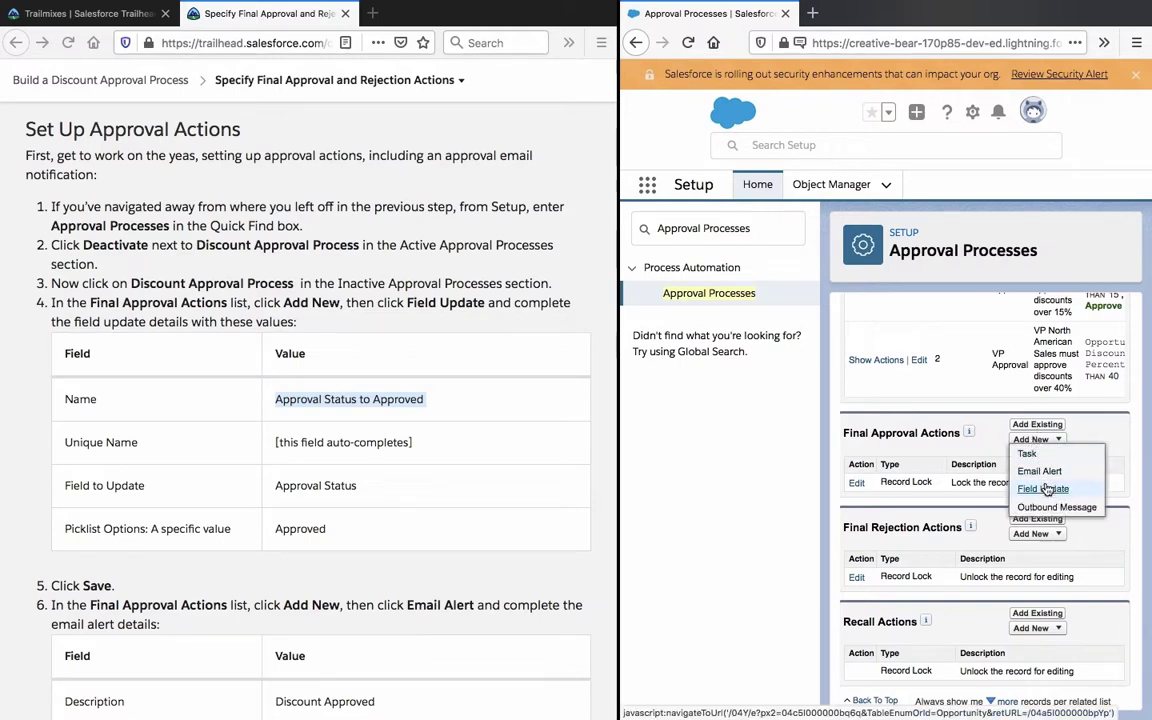
pyautogui.click(1045, 488)
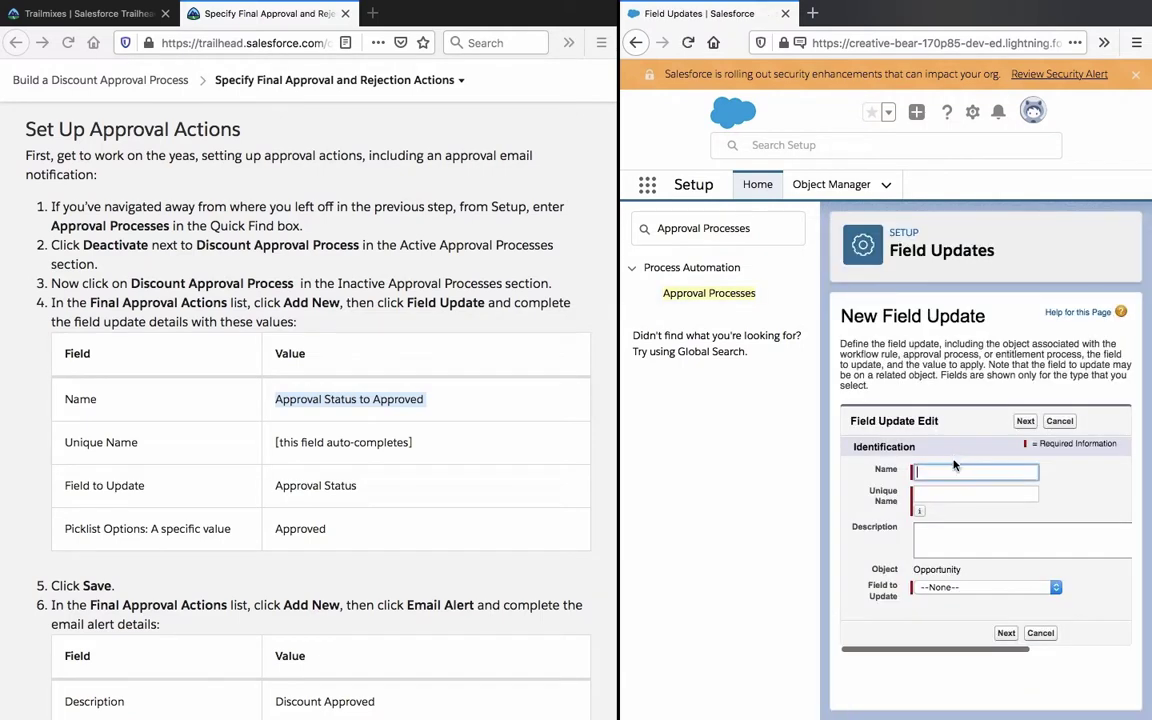
# Copy "Approval Status to Approved" from the instructions into the field update's name and let the unique name auto-complete.
pyautogui.click(319, 398)
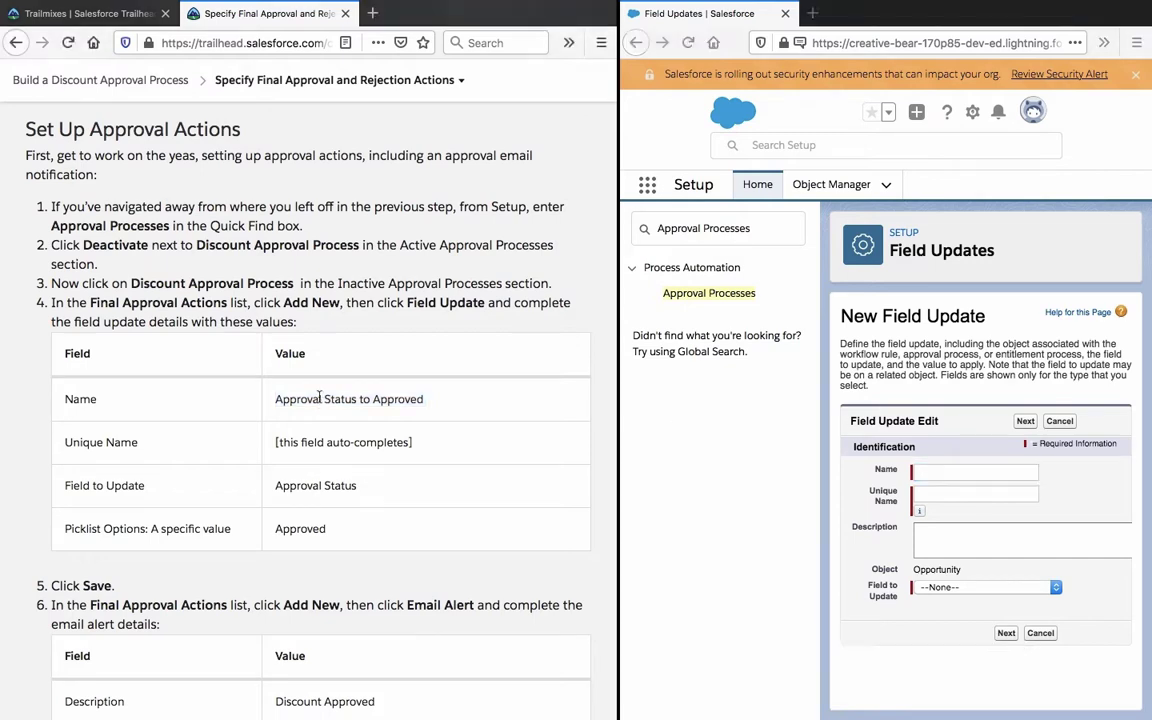
pyautogui.tripleClick(319, 398)
pyautogui.rightClick(322, 392)
pyautogui.click(350, 402)
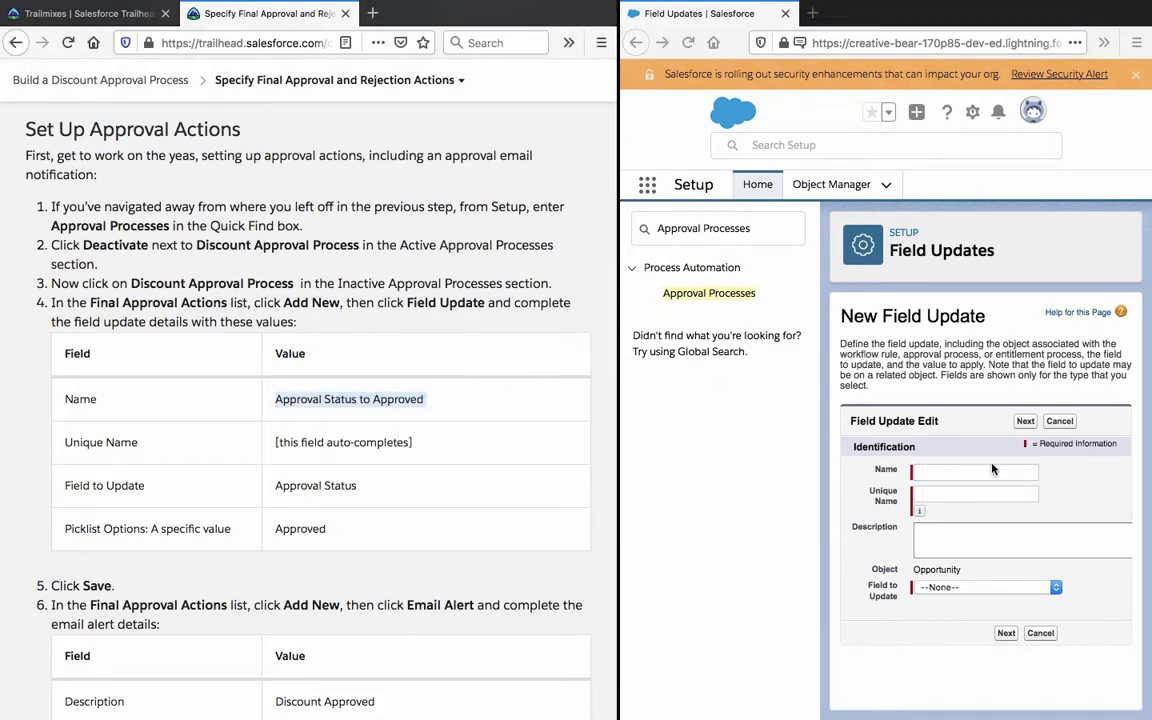
pyautogui.click(993, 469)
pyautogui.press('super+v')
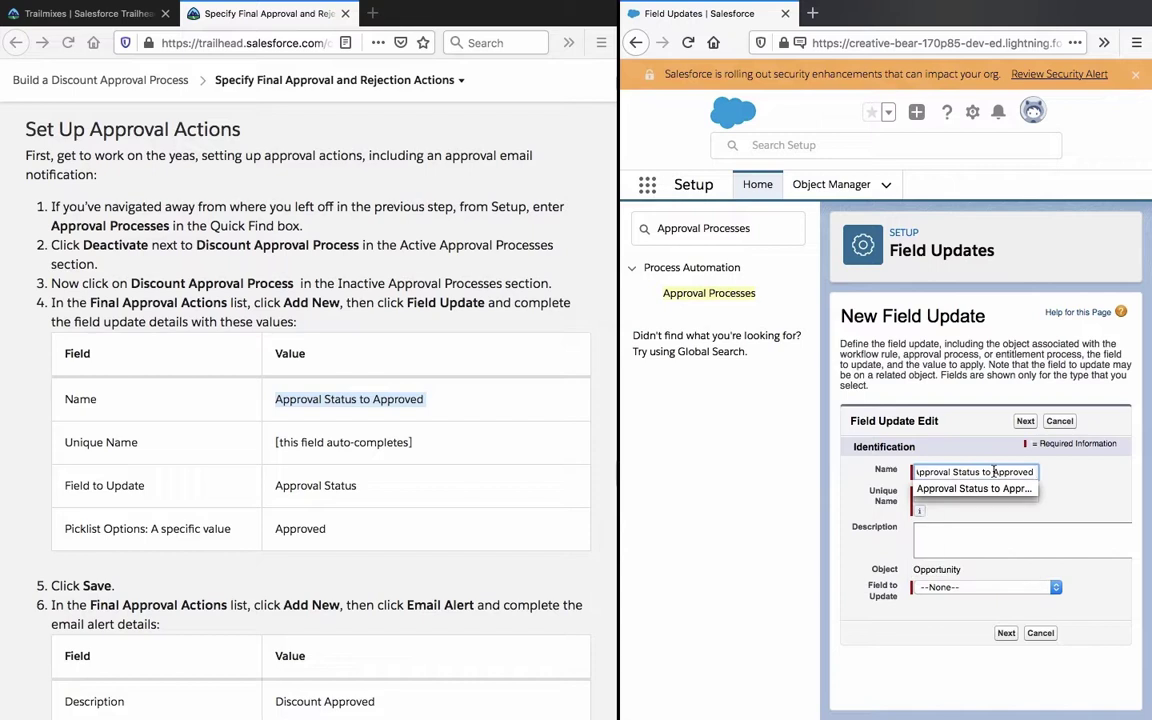
pyautogui.click(1092, 485)
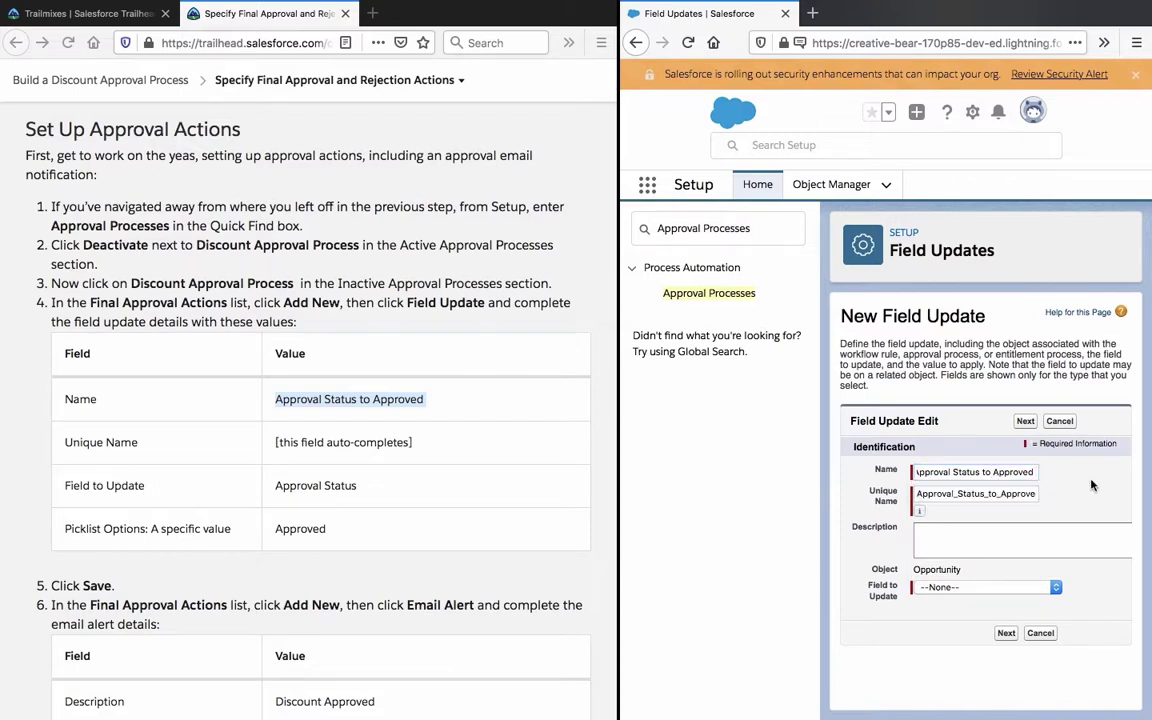
pyautogui.click(990, 472)
pyautogui.hscroll(2, 1139, 476)
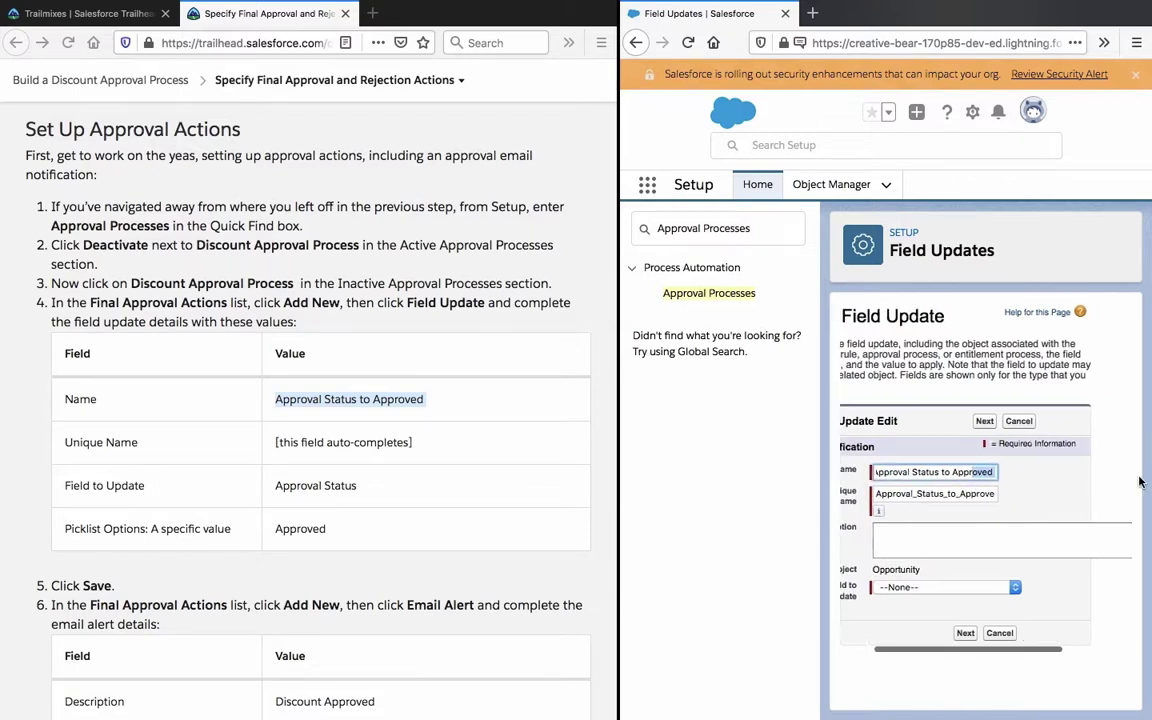
pyautogui.click(1017, 462)
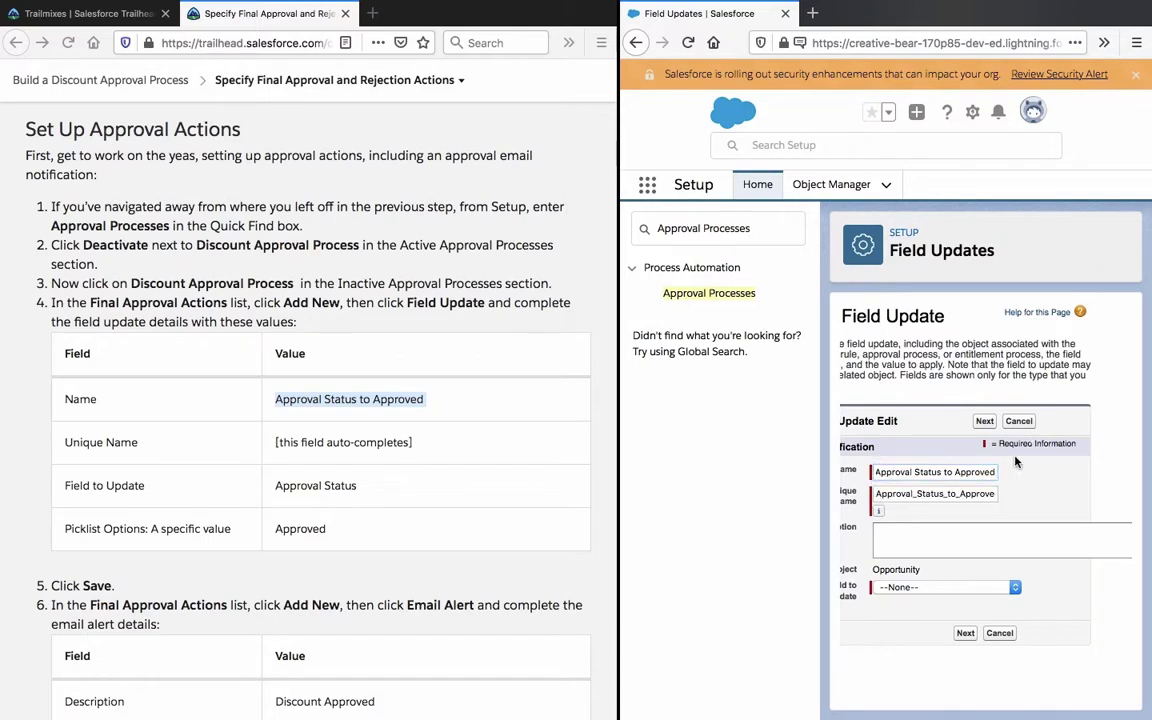
# Choose the custom field Approval Status as the field to update and continue to the value settings.
pyautogui.click(960, 586)
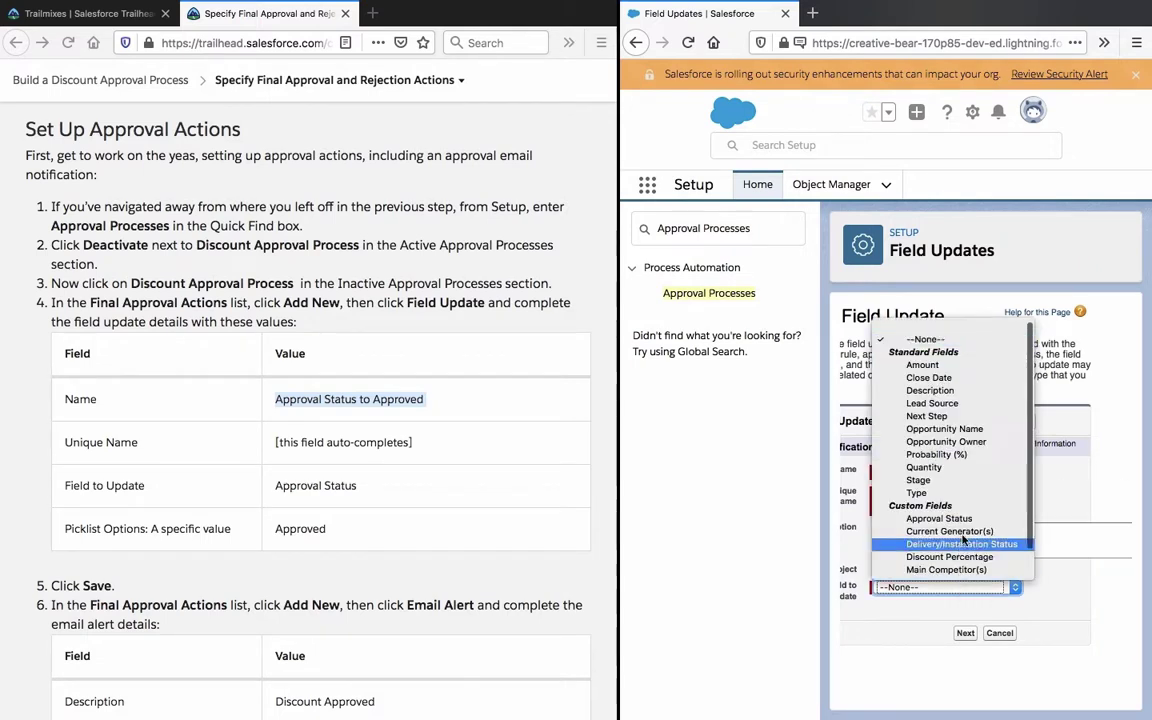
pyautogui.click(966, 519)
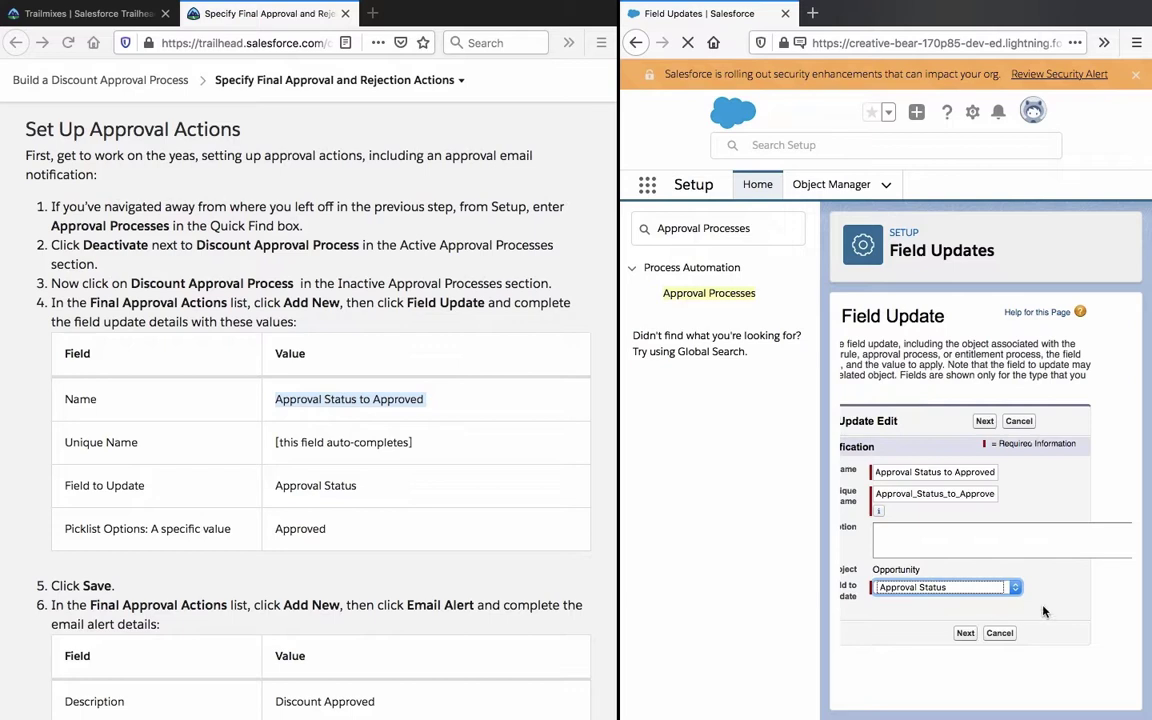
pyautogui.click(965, 632)
# Set the picklist option to the specific value Approved and try to save the new field update.
pyautogui.scroll(-3, 975, 600)
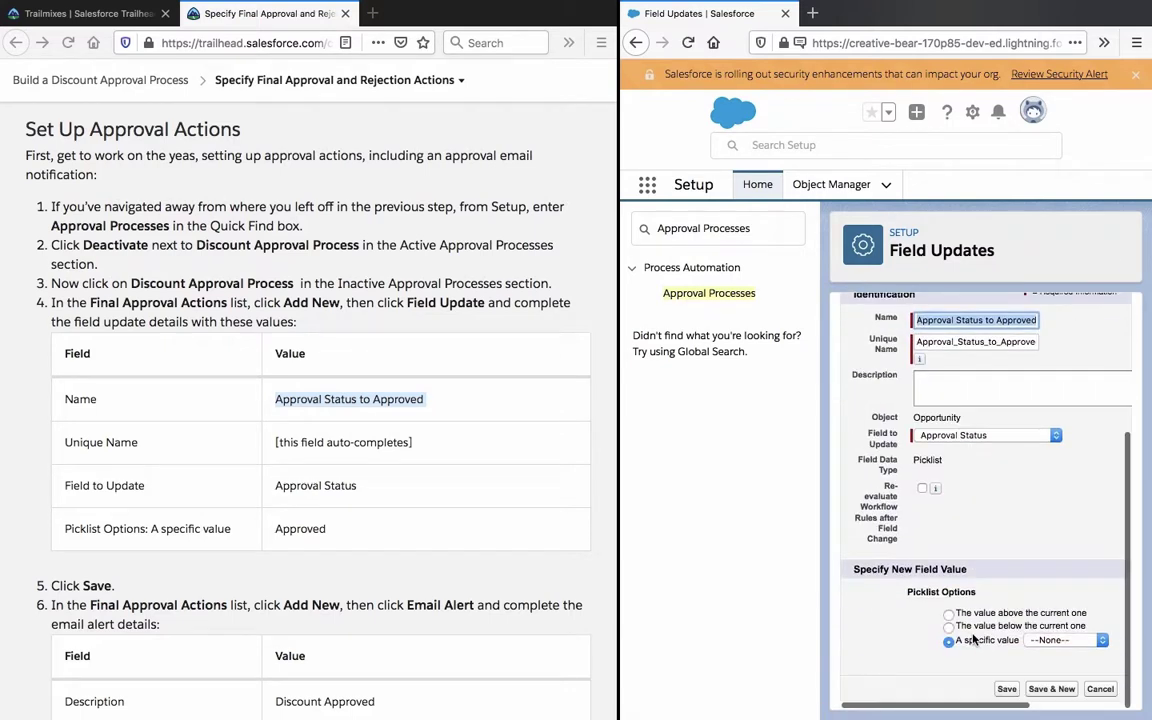
pyautogui.click(1048, 641)
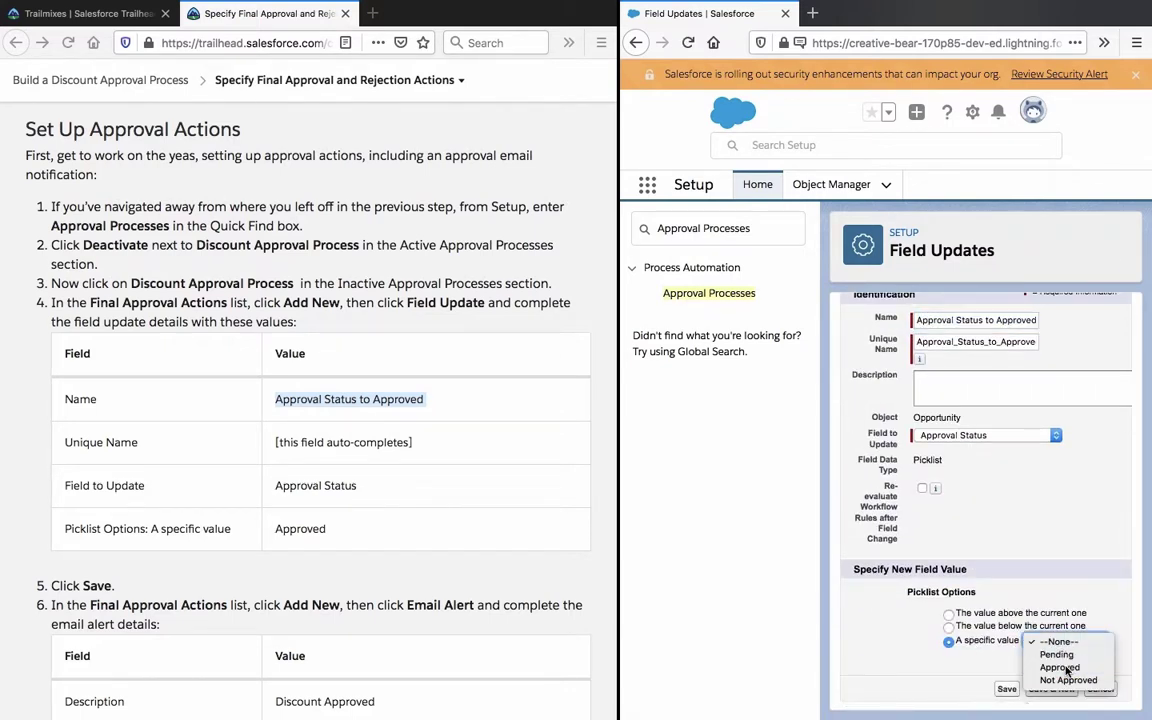
pyautogui.click(1059, 667)
pyautogui.click(1006, 690)
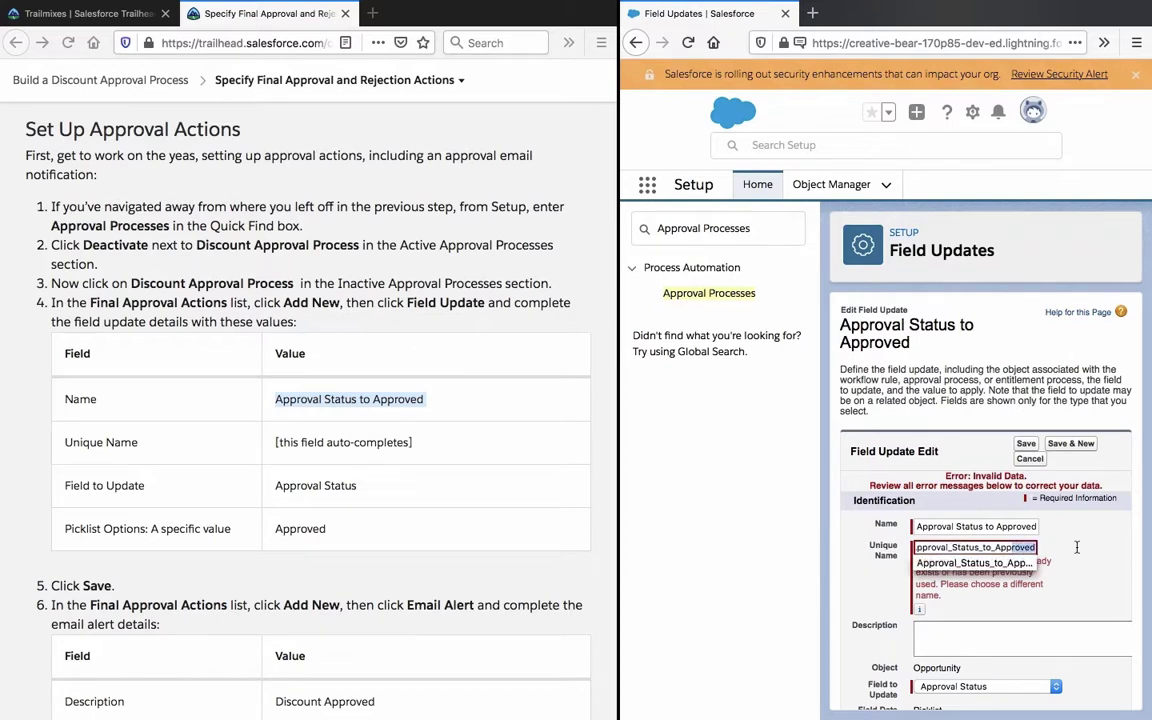
# Append an underscore to the end of the field update's unique name and try to save again.
pyautogui.click(1013, 548)
pyautogui.write('_')
pyautogui.click(1027, 444)
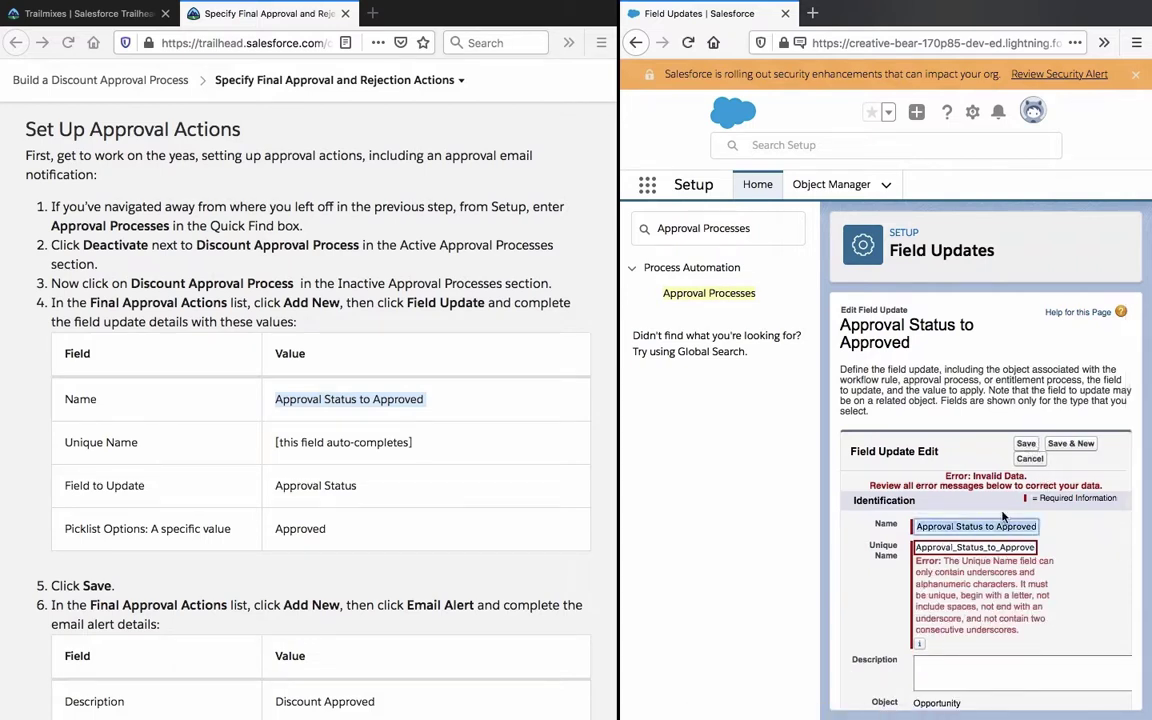
# Remove the trailing underscore from the field update's unique name.
pyautogui.moveTo(988, 549); pyautogui.dragTo(1071, 555)
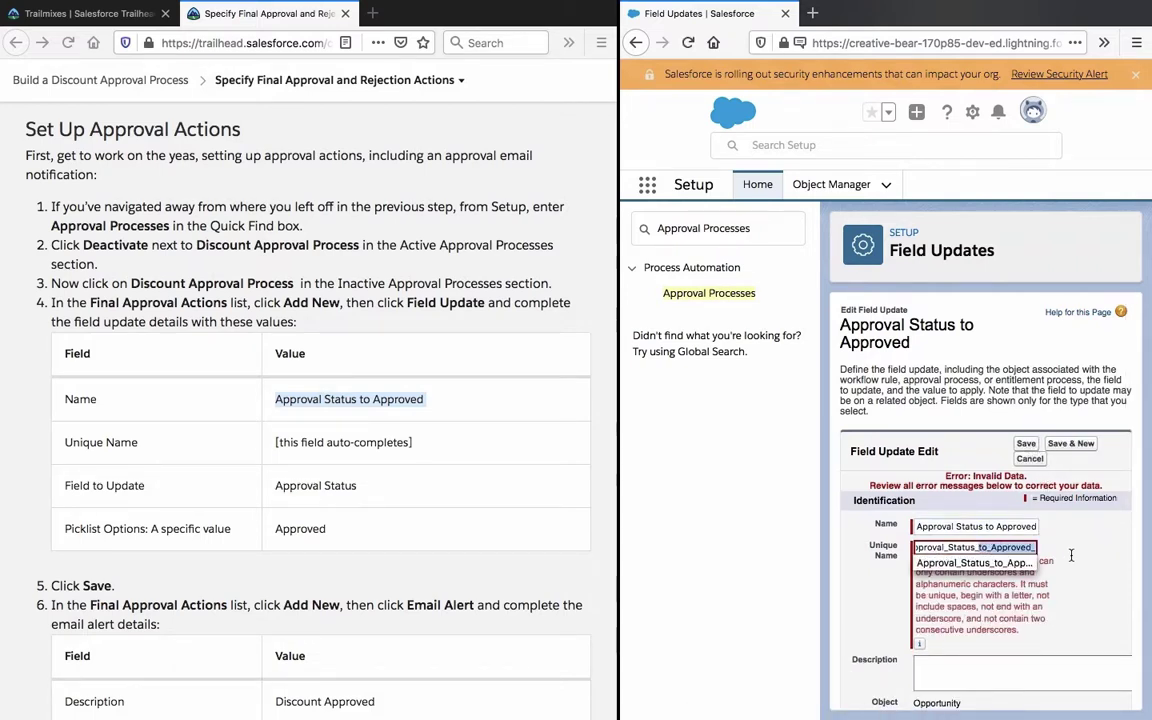
pyautogui.press('End')
pyautogui.press('BackSpace')
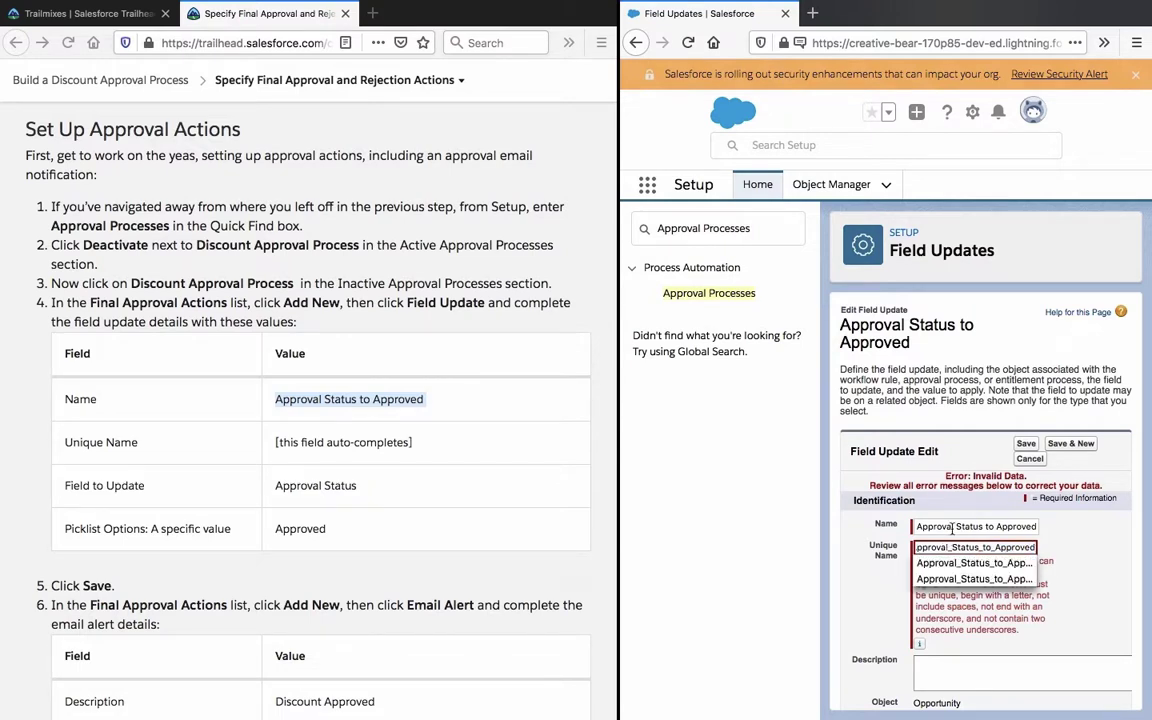
pyautogui.moveTo(922, 648)
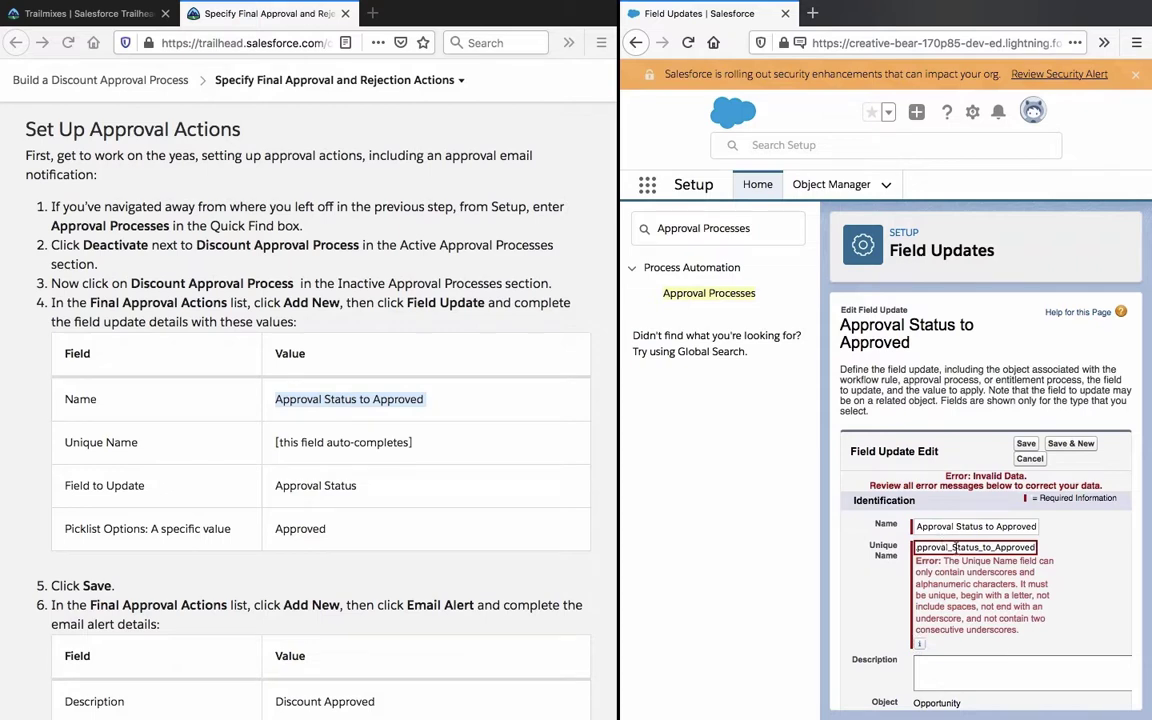
pyautogui.moveTo(953, 547); pyautogui.dragTo(1052, 543)
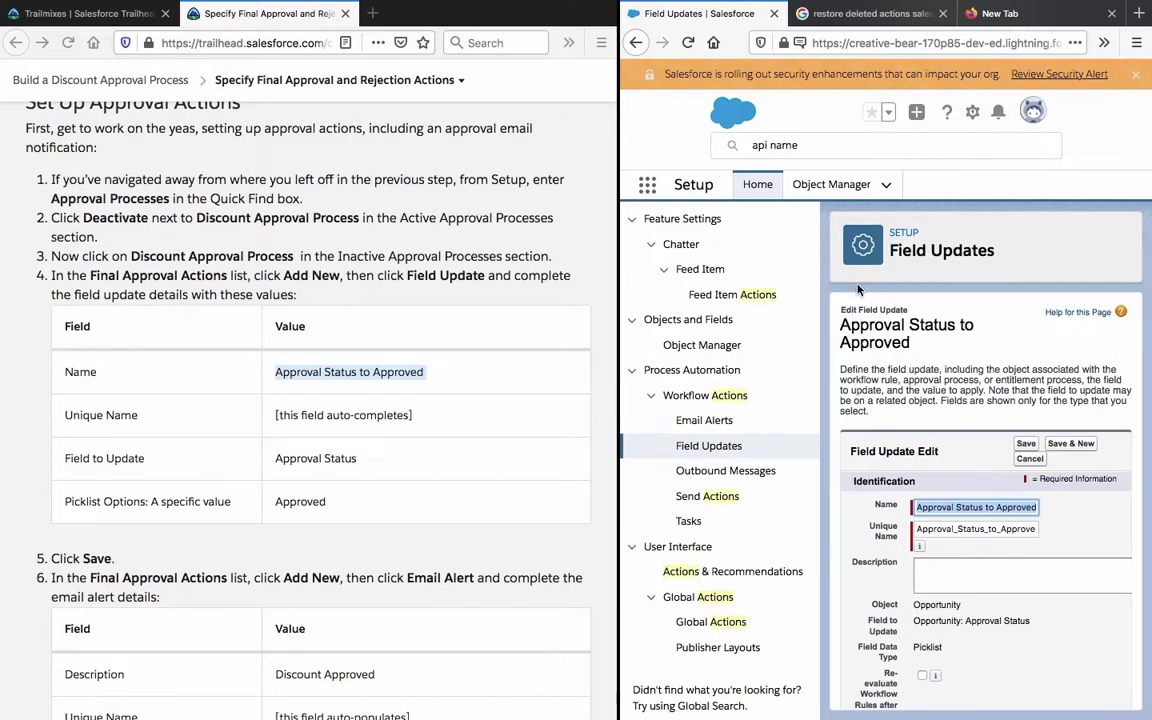
# Close the two extra browser tabs and save the field update with the unique name Approval_Status_to_Approved_1.
pyautogui.click(942, 13)
pyautogui.click(940, 14)
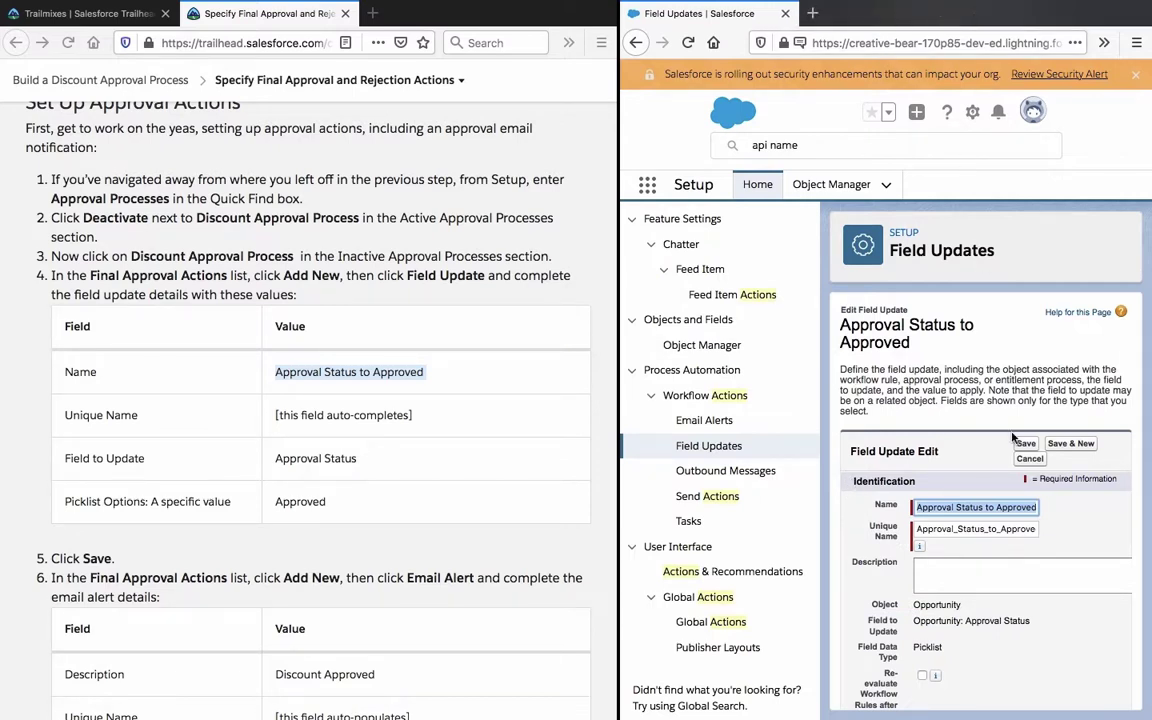
pyautogui.click(1010, 528)
pyautogui.doubleClick(1010, 523)
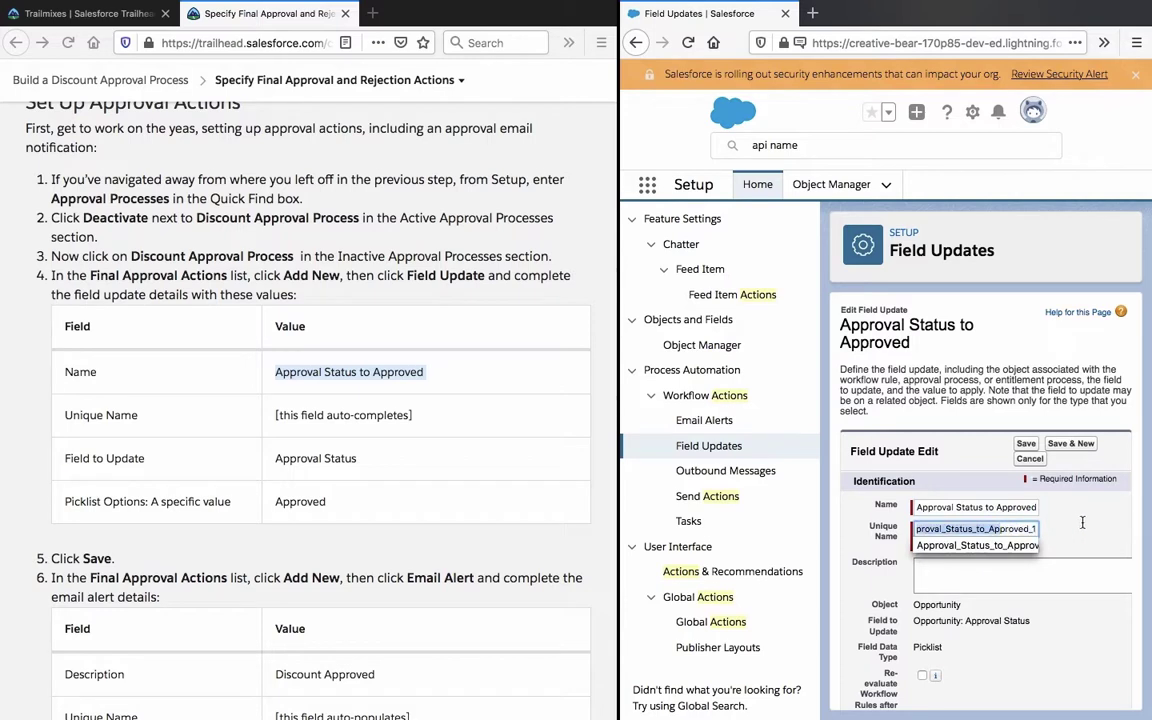
pyautogui.click(1066, 528)
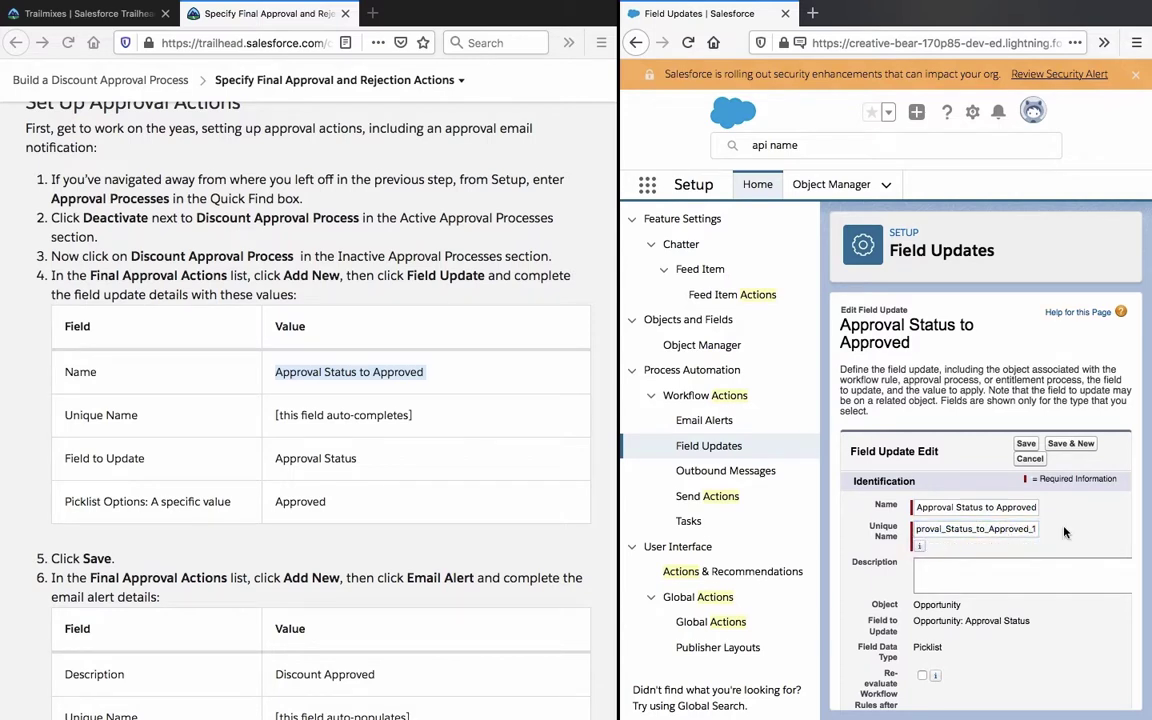
pyautogui.scroll(-3, 1066, 535)
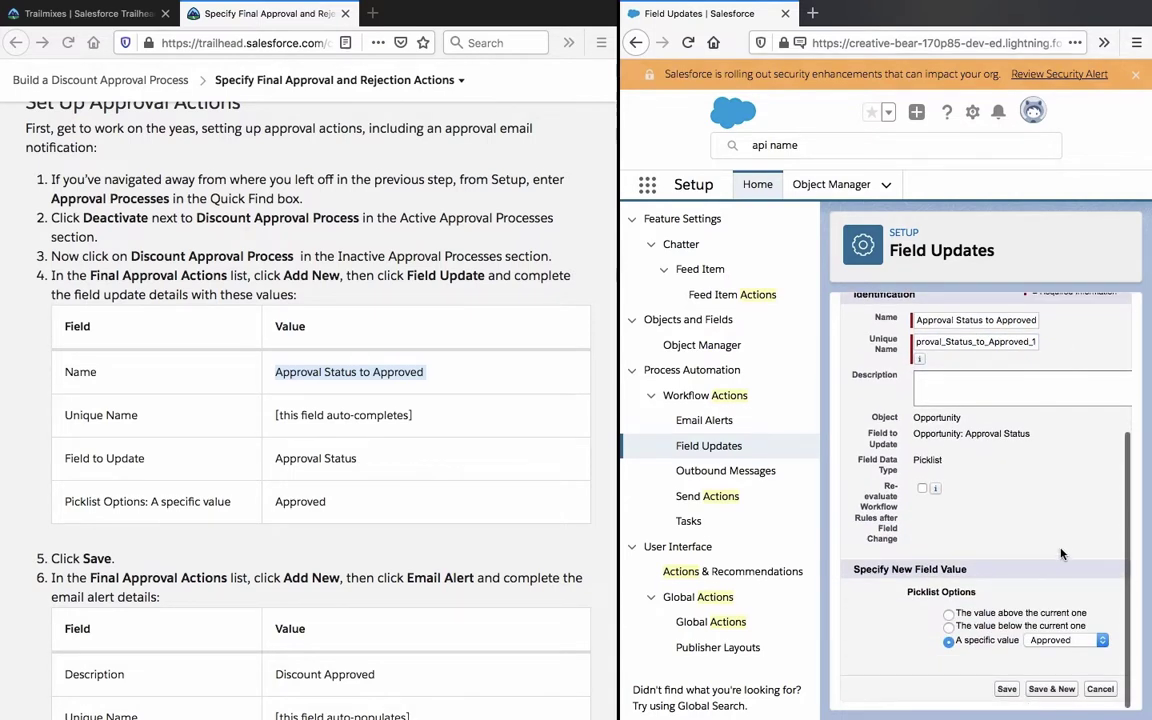
pyautogui.scroll(3, 1059, 560)
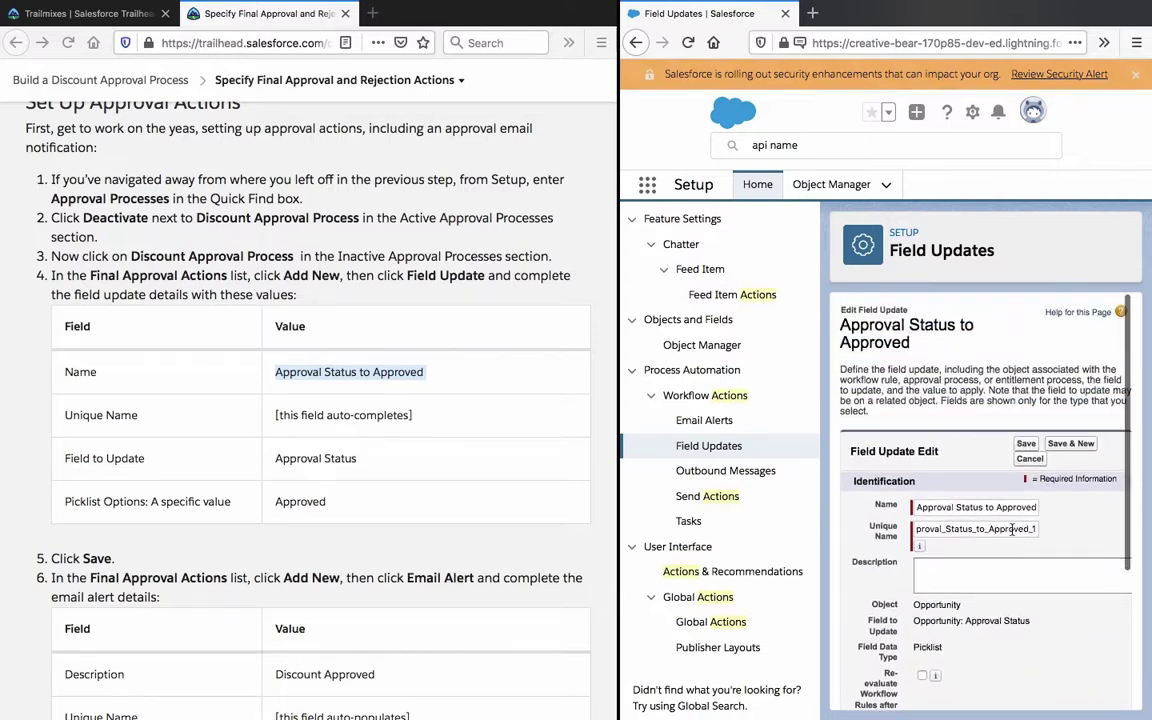
pyautogui.click(1030, 443)
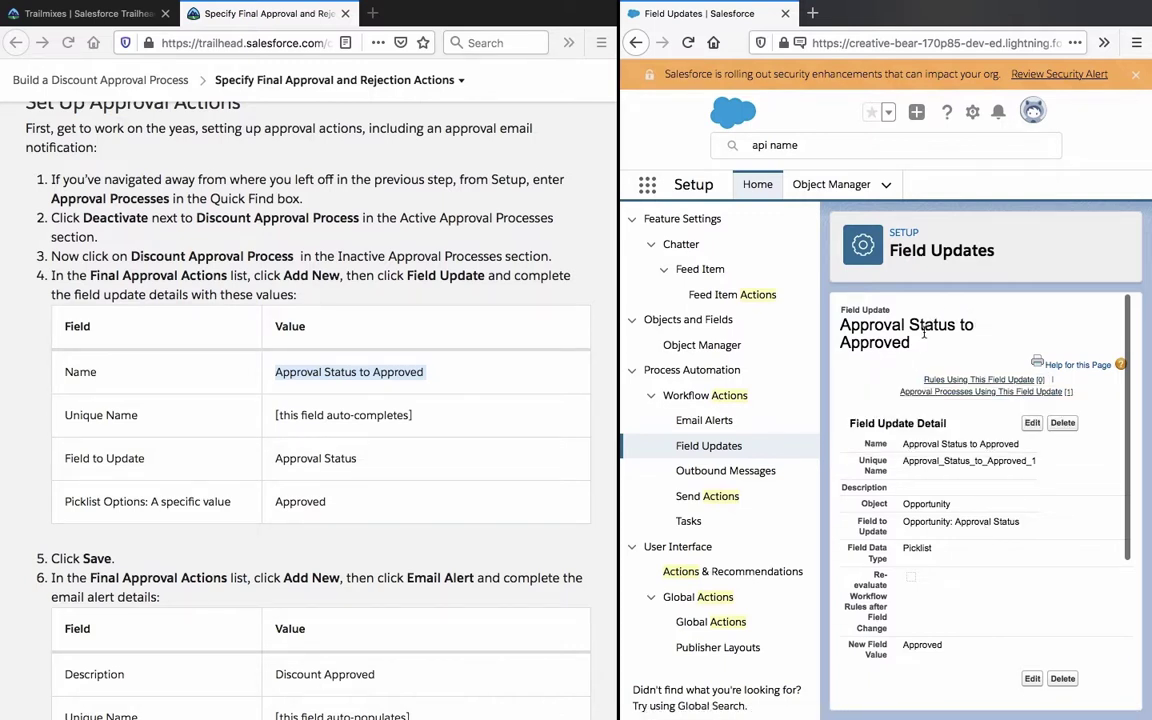
# Search Setup for "appro" and open the Approval Processes page.
pyautogui.scroll(-2, 565, 437)
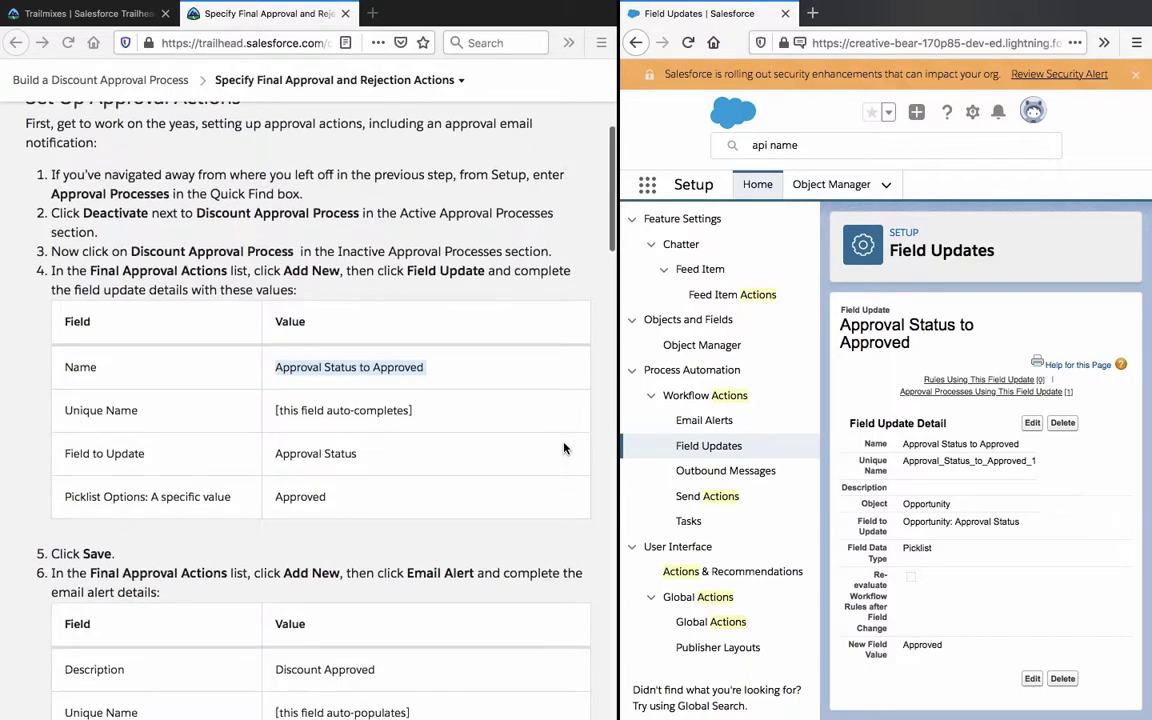
pyautogui.scroll(1, 700, 232)
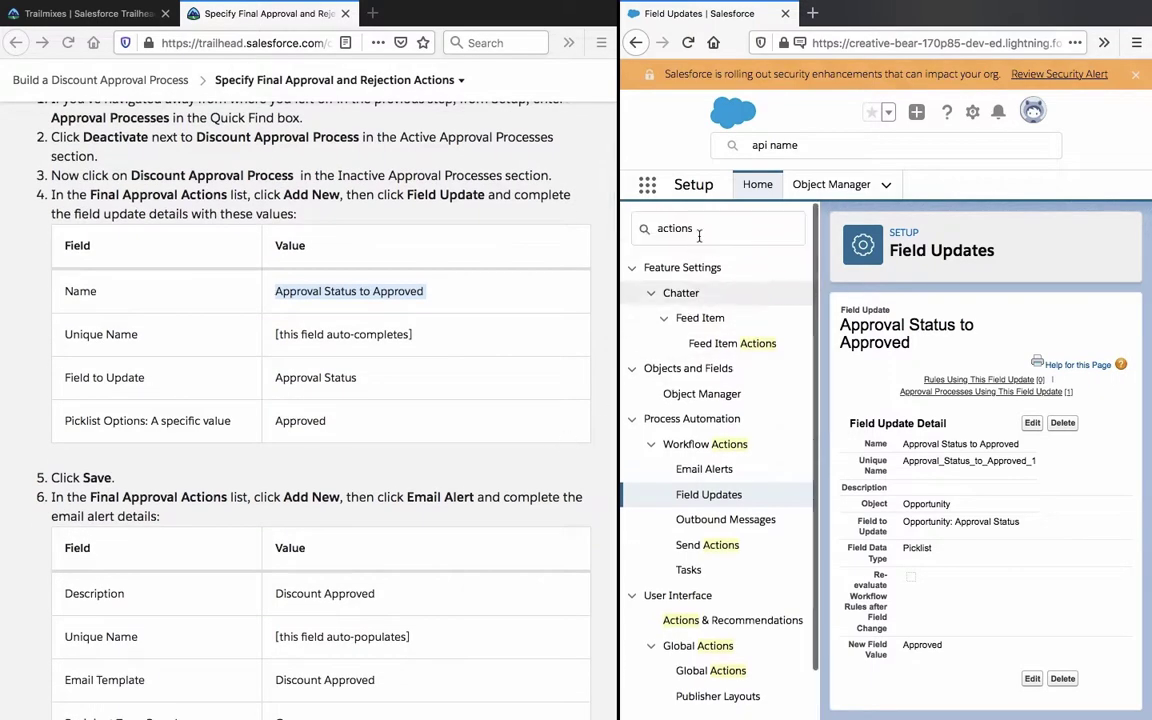
pyautogui.doubleClick(699, 235)
pyautogui.write('a')
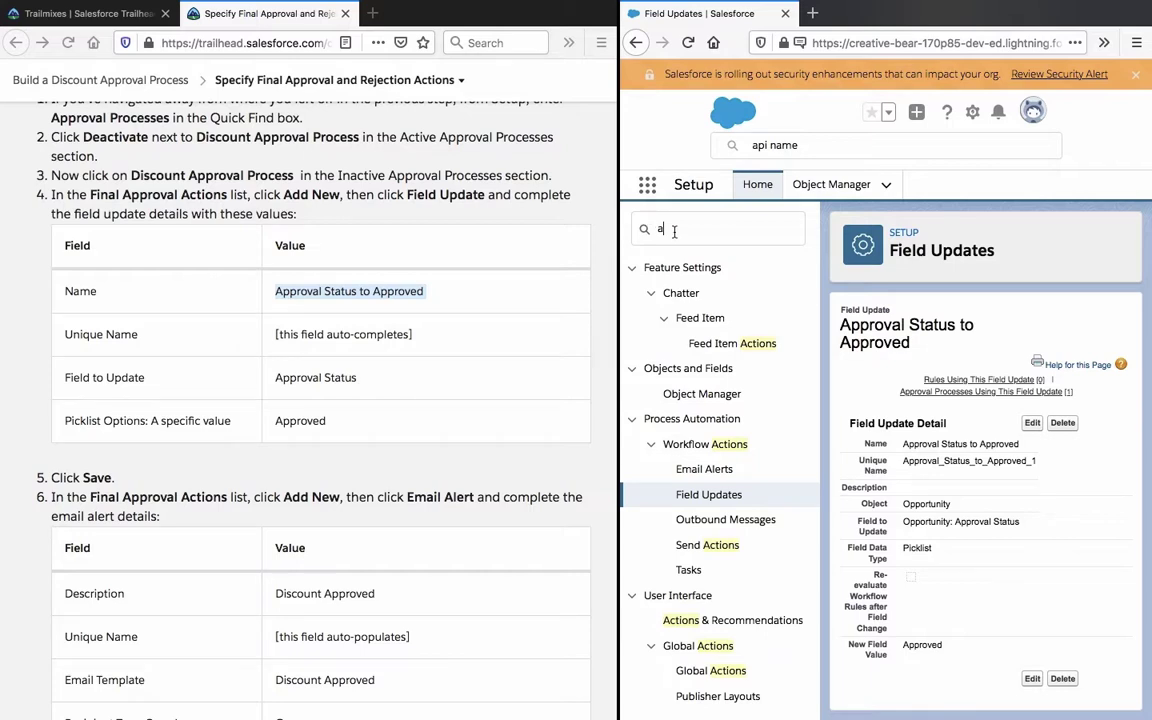
pyautogui.write('ppro')
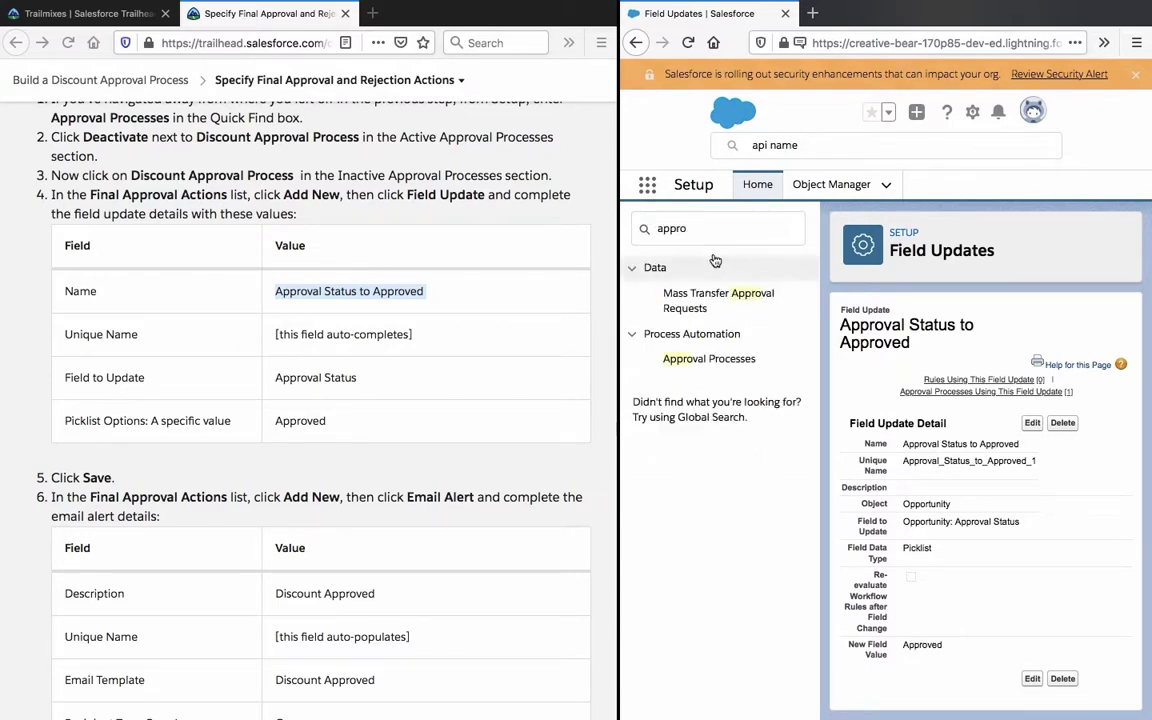
pyautogui.click(717, 364)
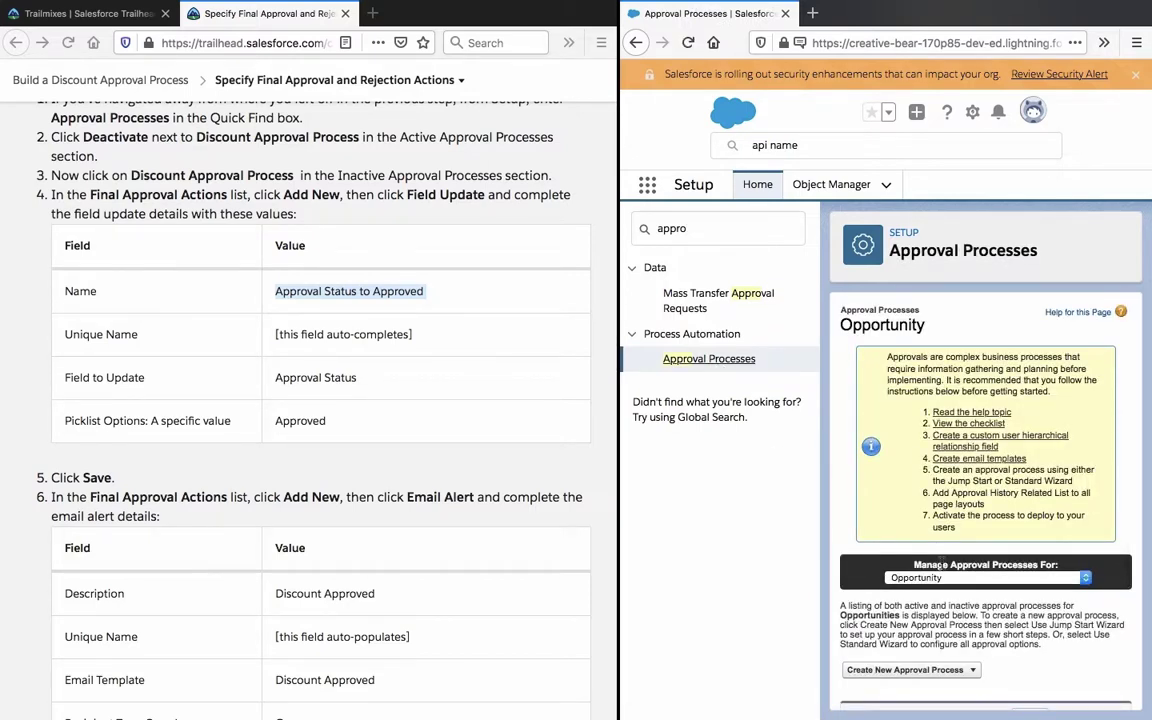
pyautogui.scroll(-3, 940, 565)
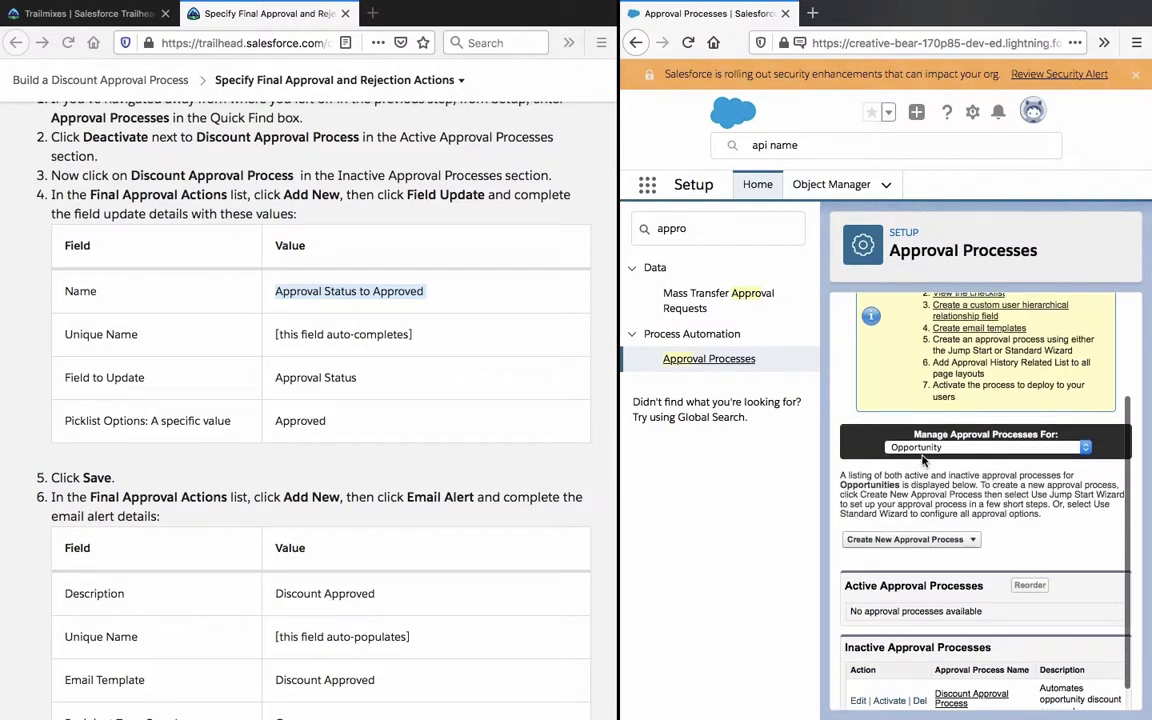
pyautogui.scroll(-3, 522, 561)
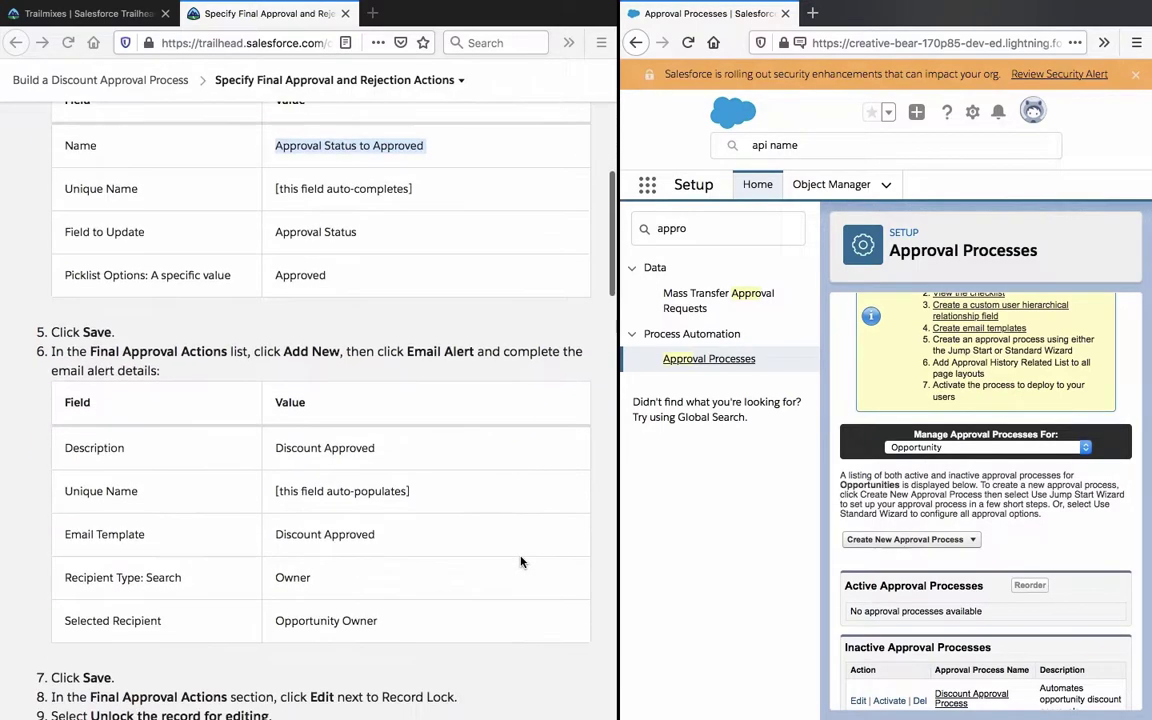
pyautogui.scroll(-1, 521, 561)
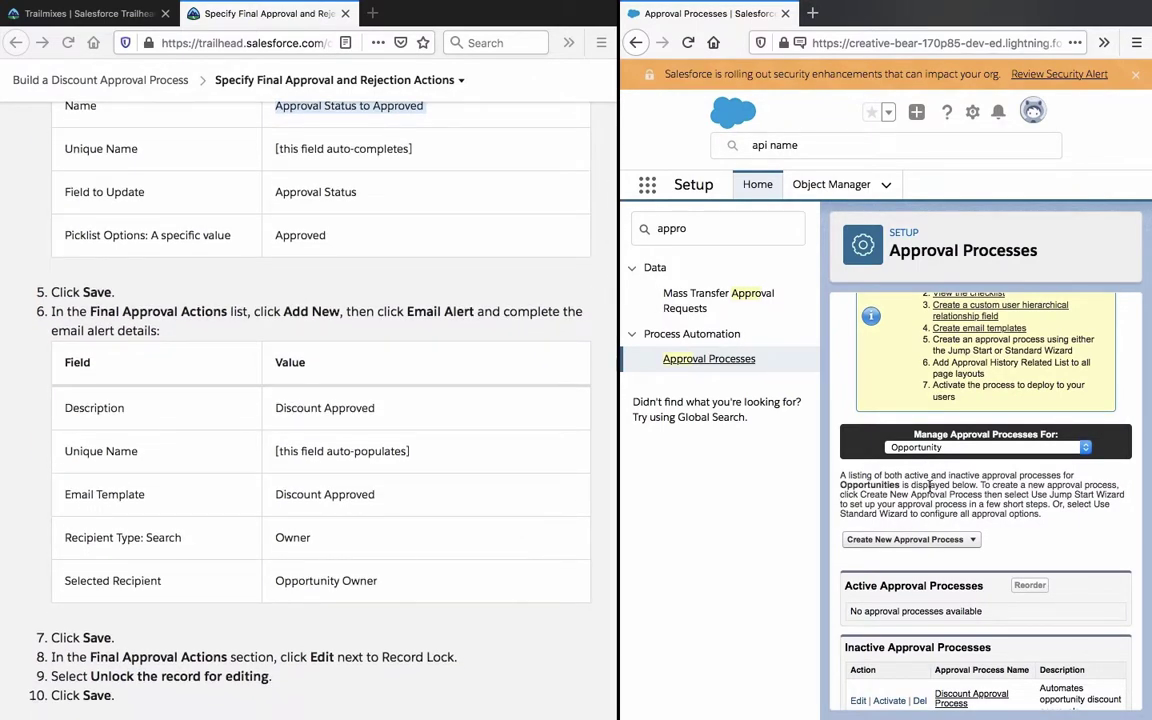
pyautogui.scroll(-1, 930, 486)
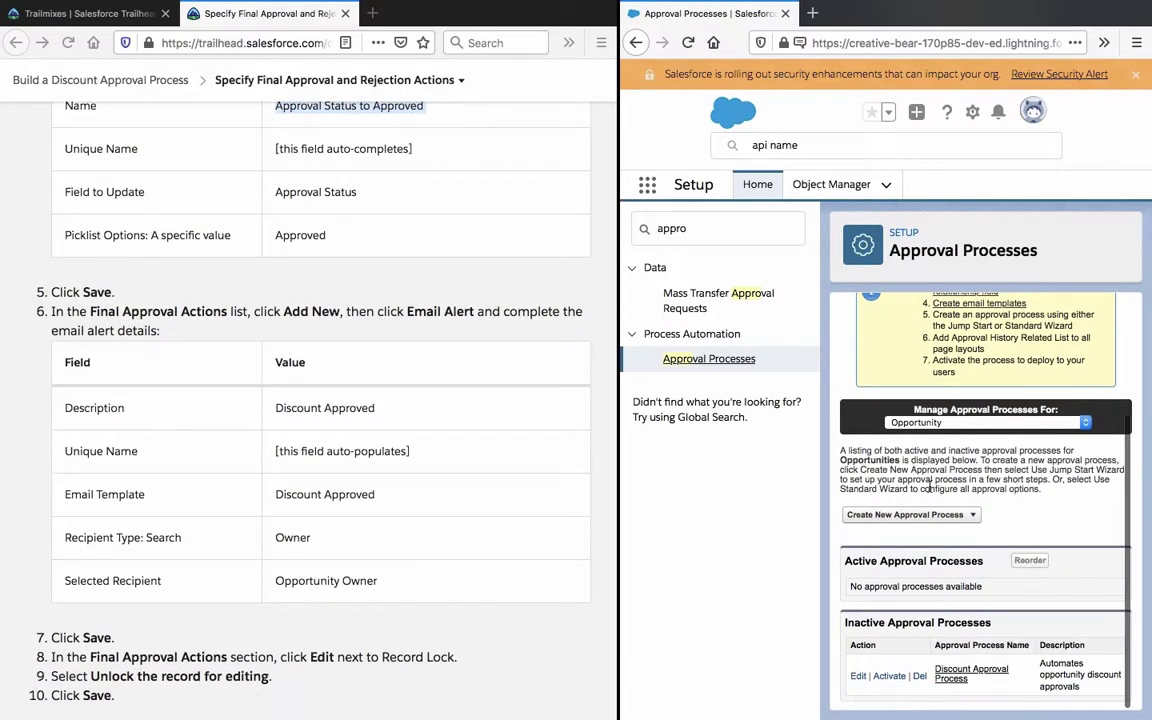
pyautogui.click(859, 677)
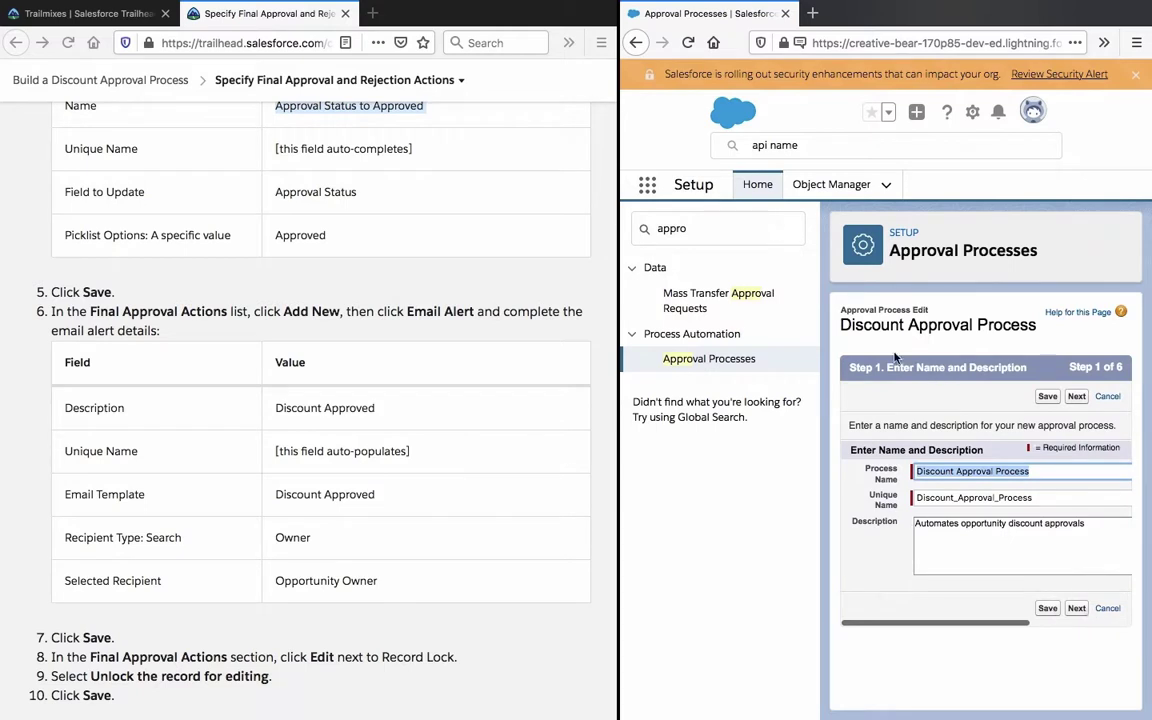
pyautogui.click(700, 358)
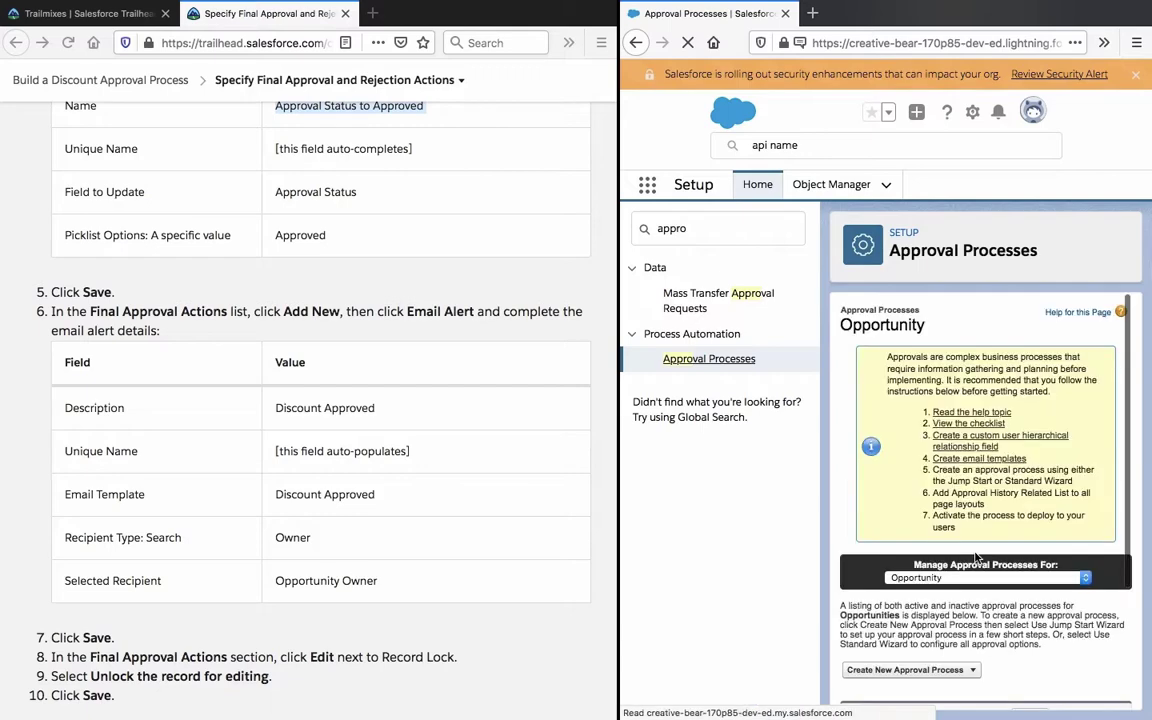
# Open the inactive Discount Approval Process and start a new email alert under Final Approval Actions.
pyautogui.scroll(-3, 977, 558)
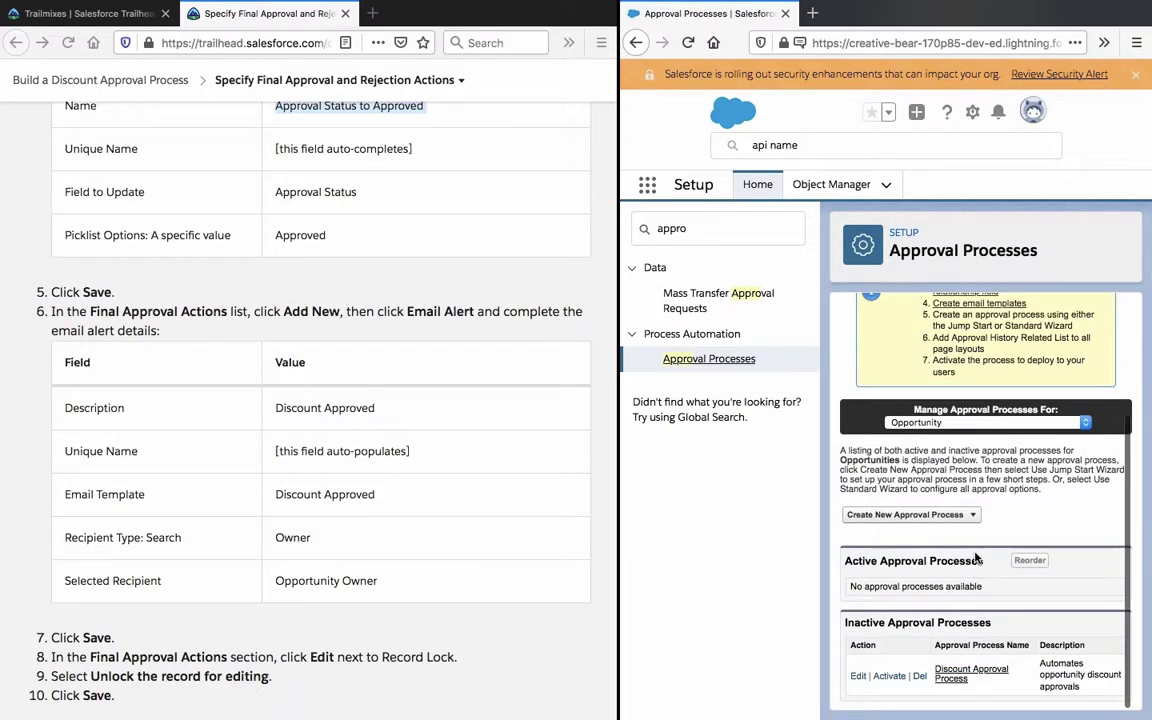
pyautogui.click(958, 674)
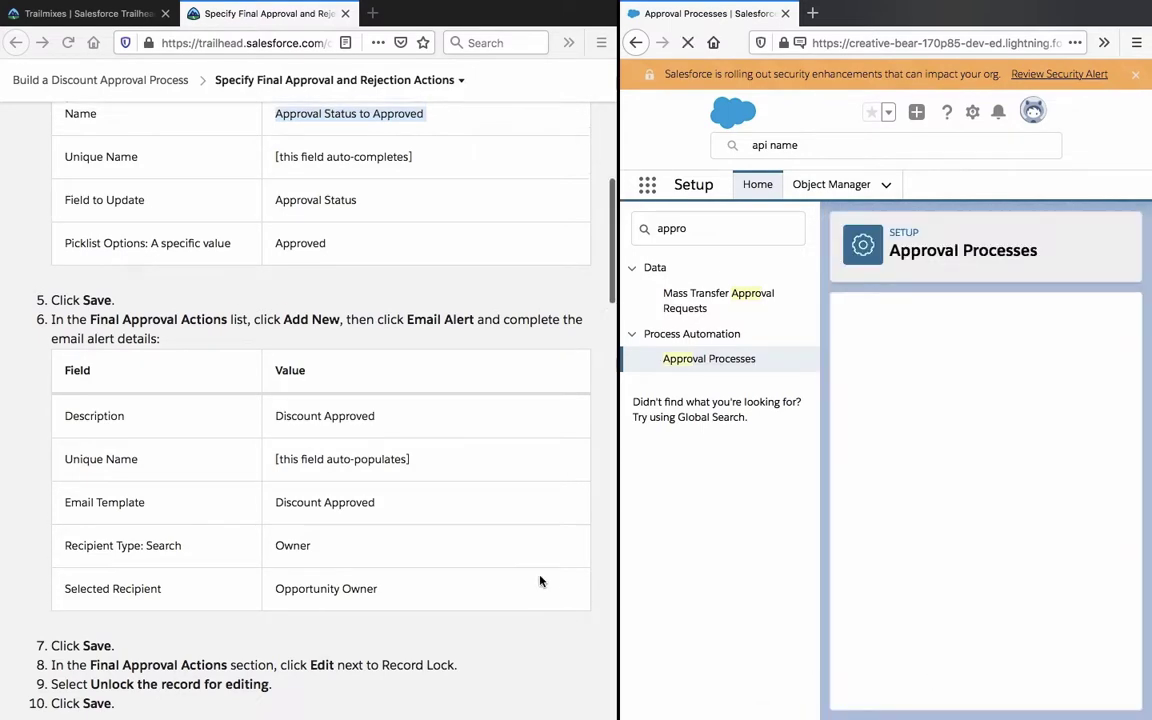
pyautogui.scroll(4, 541, 582)
pyautogui.scroll(-3, 540, 581)
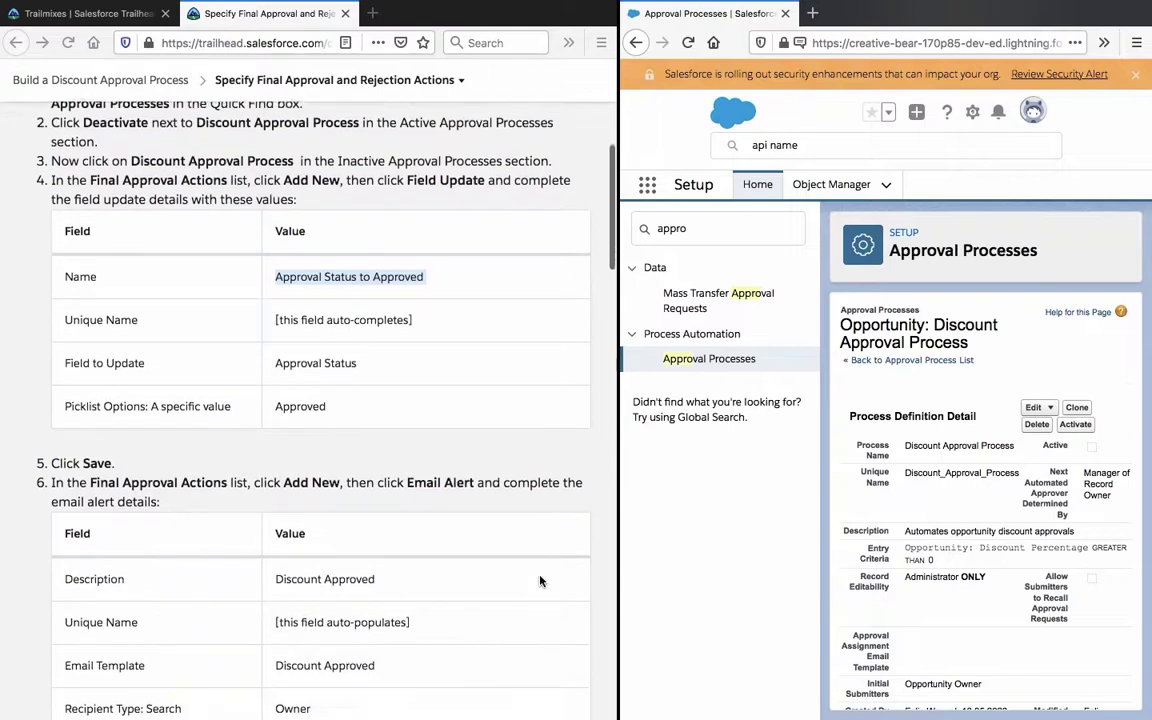
pyautogui.scroll(-1, 540, 581)
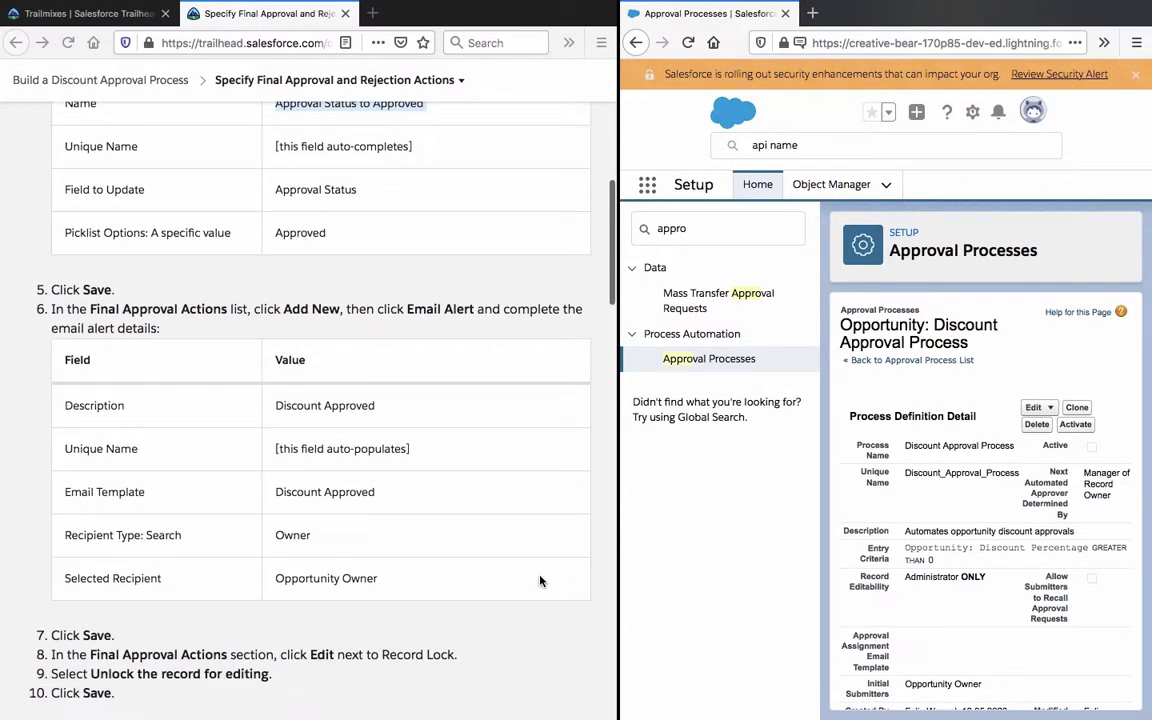
pyautogui.scroll(-5, 976, 494)
pyautogui.scroll(-3, 976, 494)
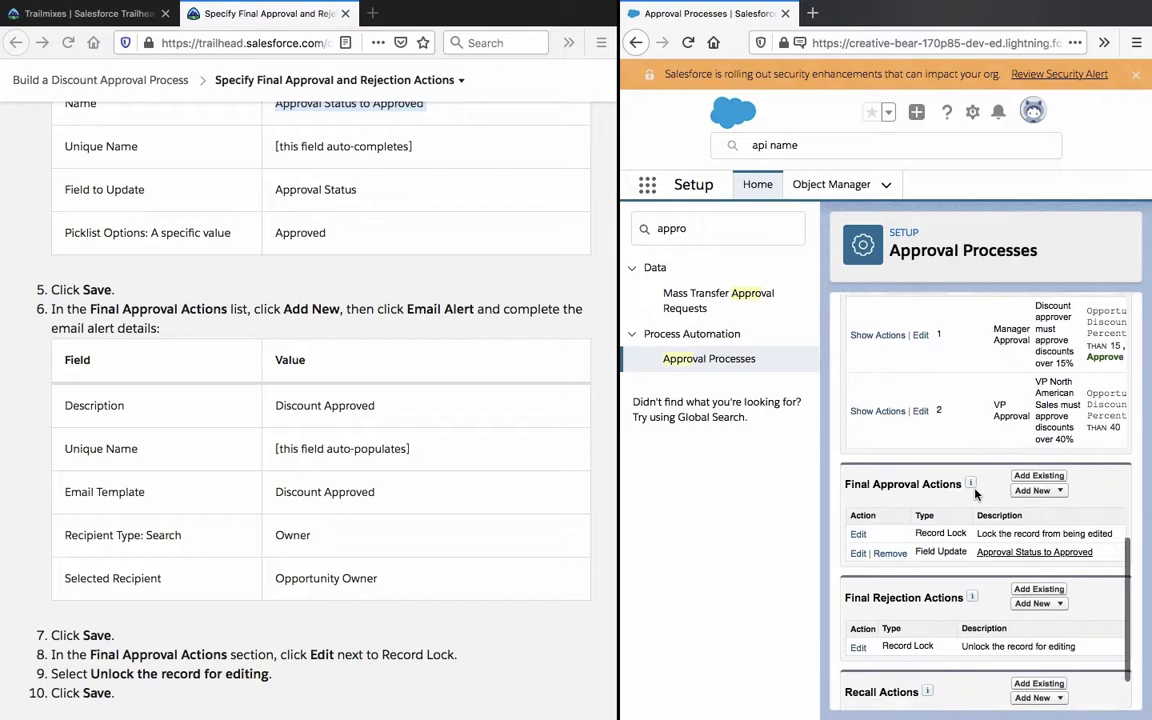
pyautogui.click(1032, 421)
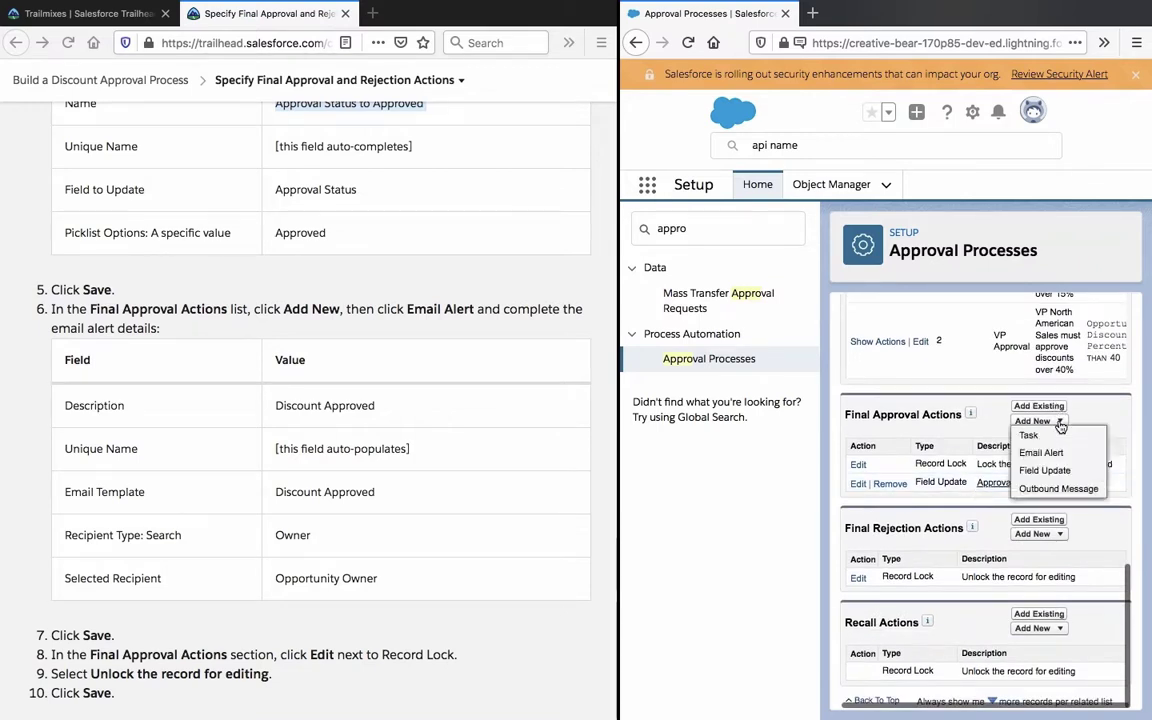
pyautogui.click(1035, 452)
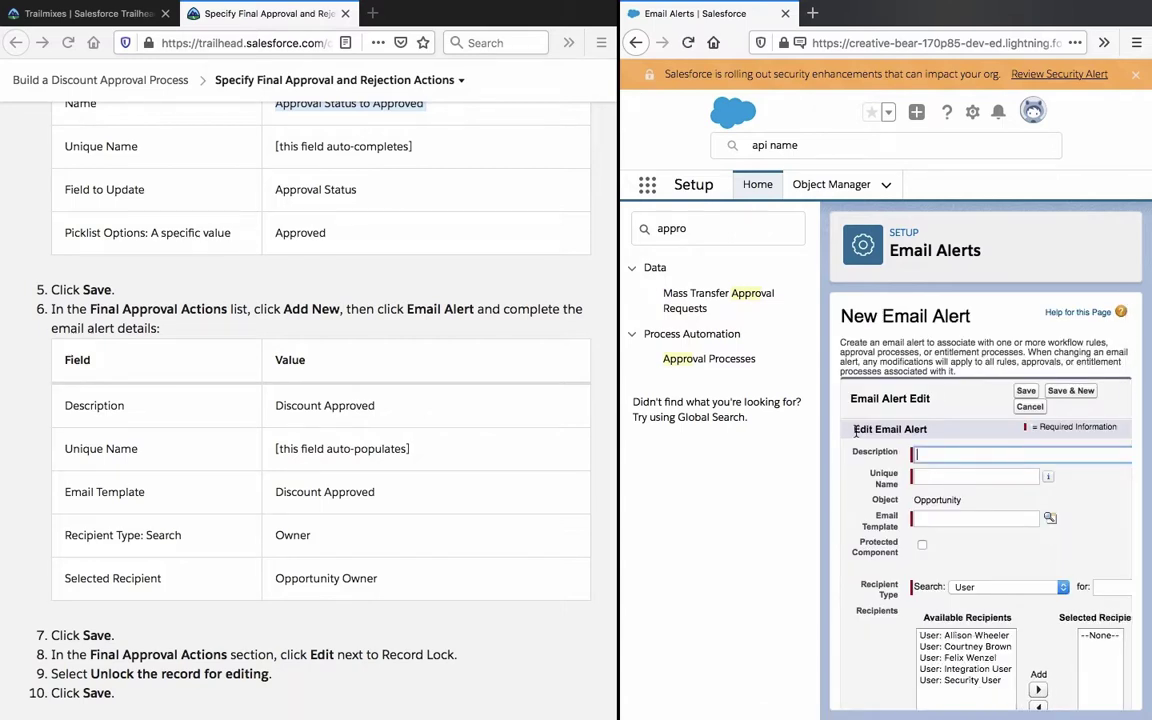
# Copy "Discount Approved" from the instructions into the email alert's description and let the unique name auto-populate.
pyautogui.tripleClick(328, 410)
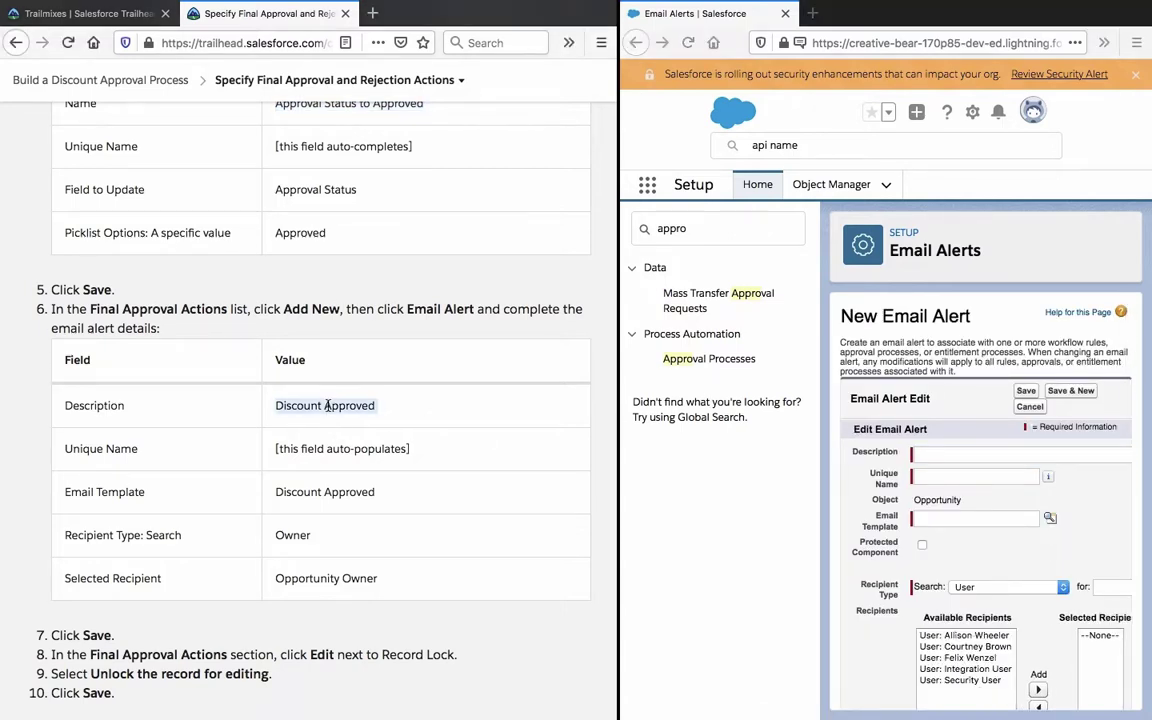
pyautogui.rightClick(270, 403)
pyautogui.click(290, 410)
pyautogui.click(960, 453)
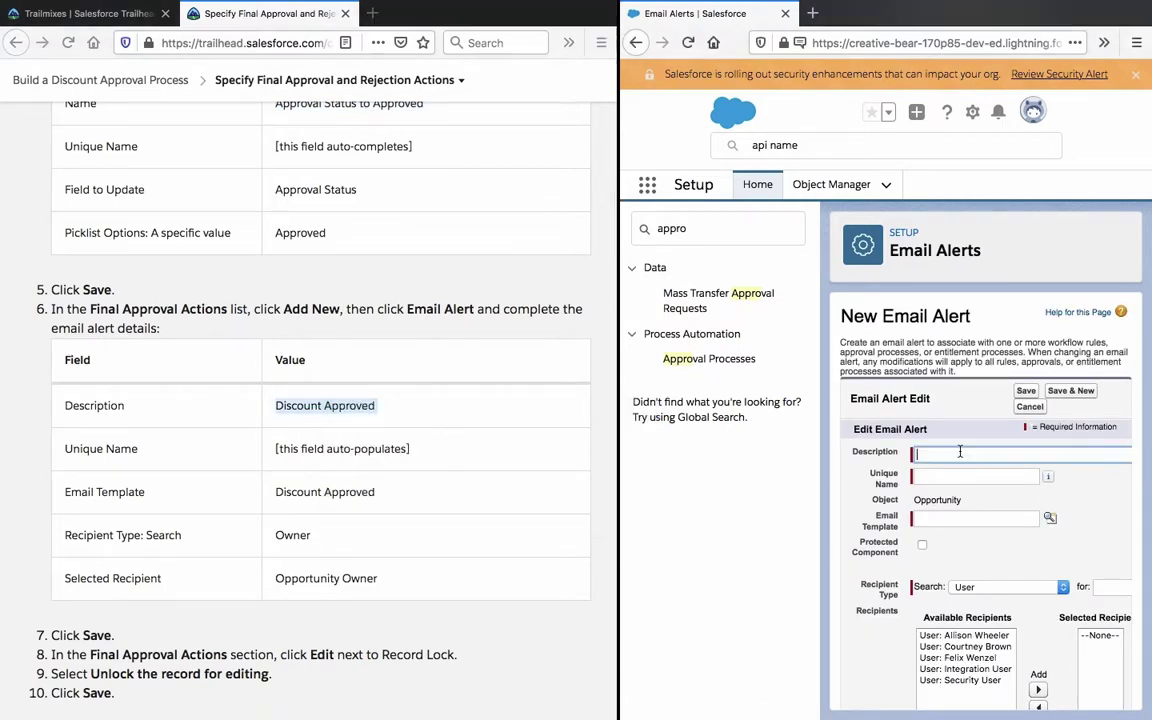
pyautogui.hotkey('ctrl', 'v')
pyautogui.click(1090, 487)
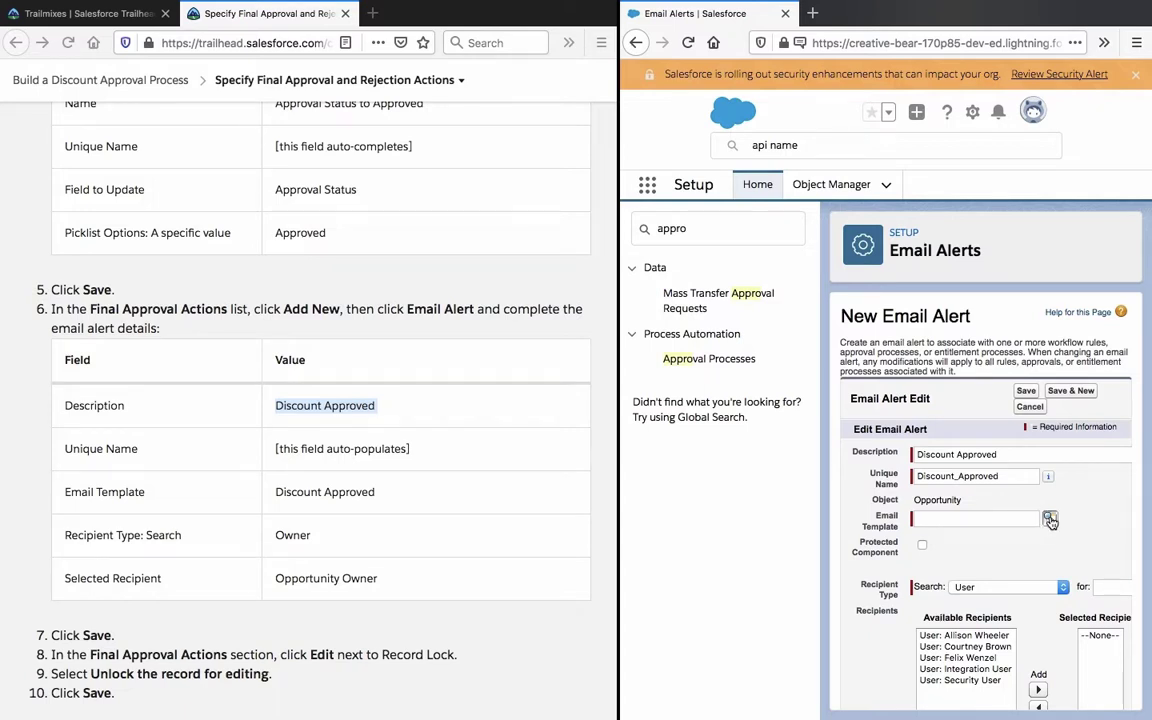
# Look up and select Discount Approved as the email alert's email template.
pyautogui.click(1048, 516)
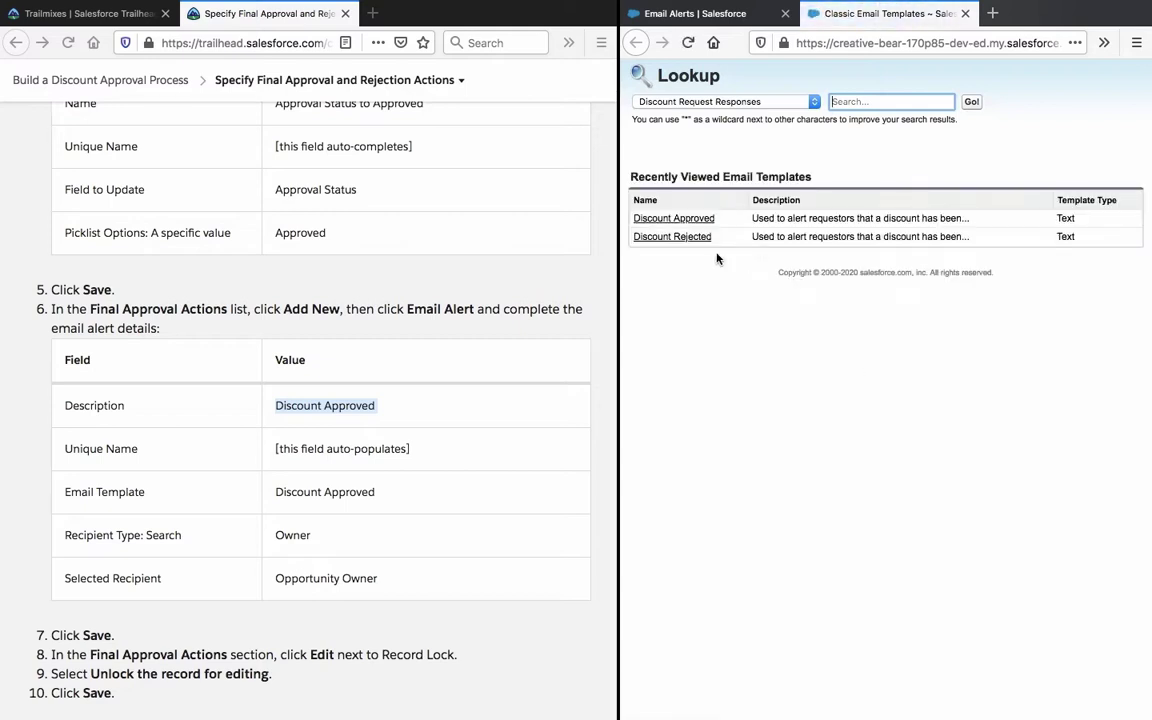
pyautogui.click(674, 218)
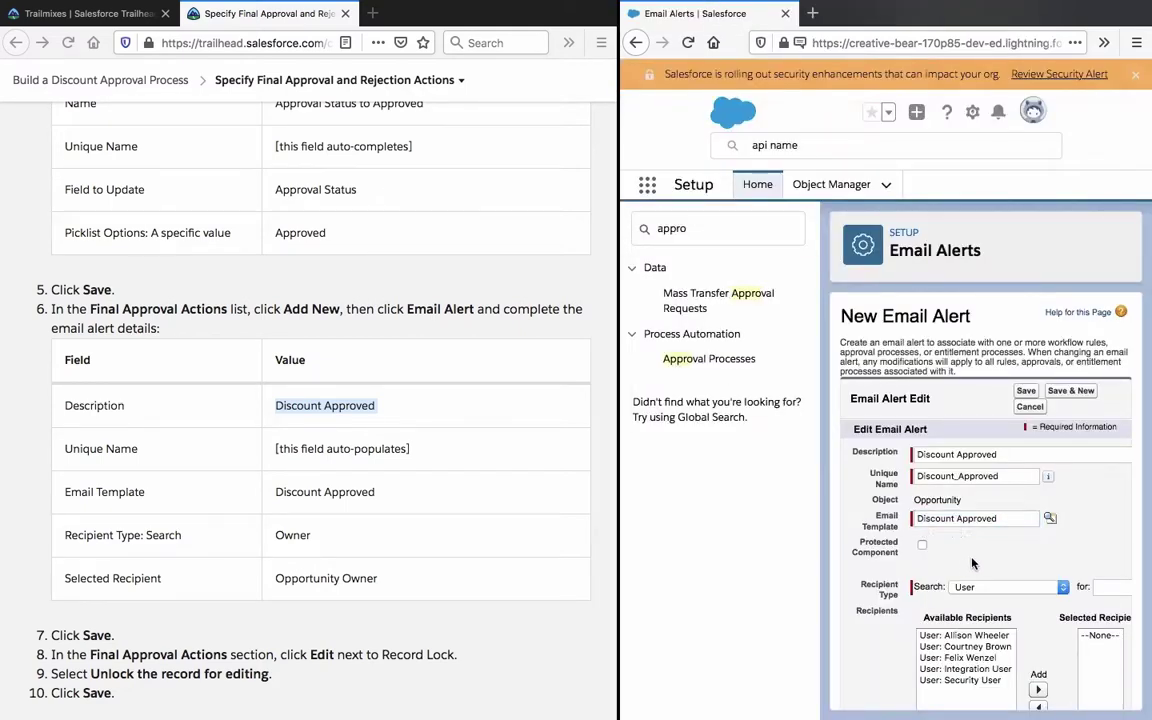
pyautogui.click(920, 548)
# Set the recipient type search of the email alert to Owner.
pyautogui.scroll(-2, 972, 560)
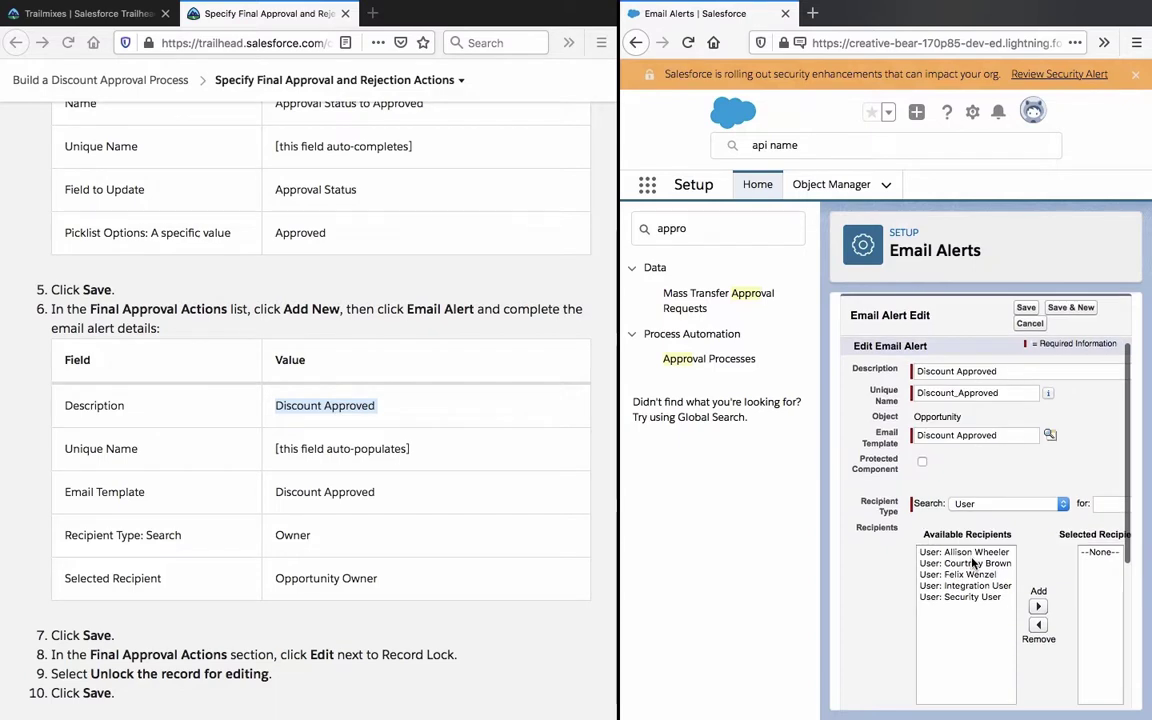
pyautogui.click(1010, 505)
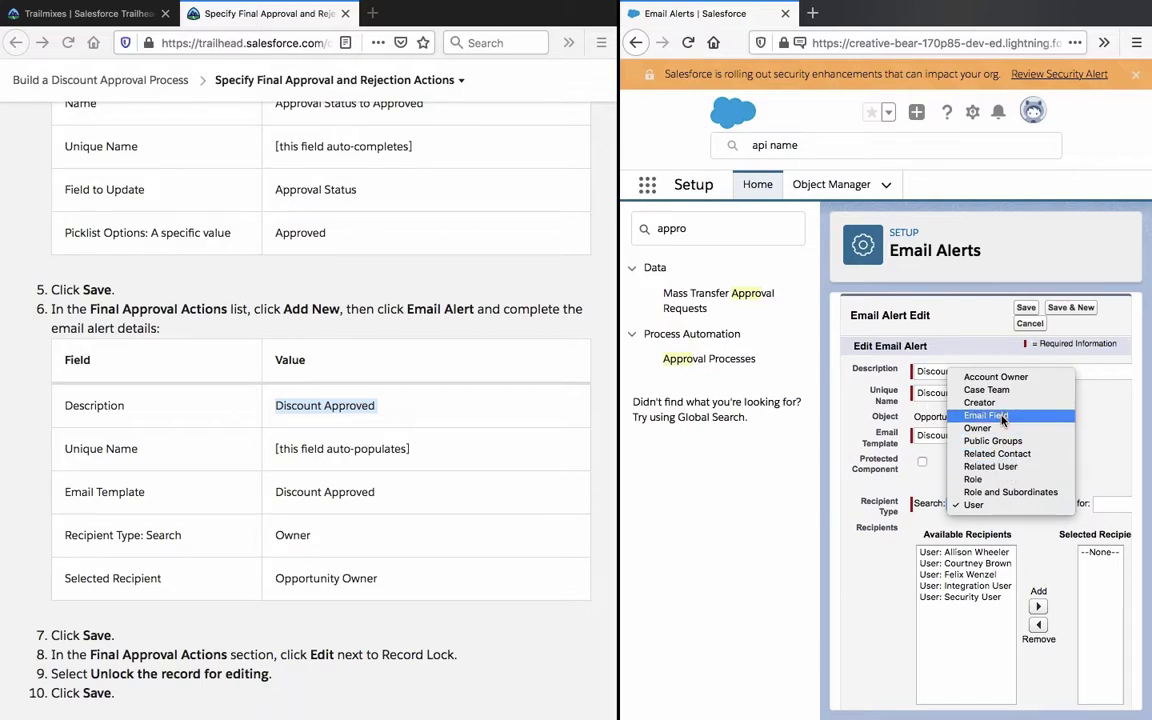
pyautogui.click(912, 497)
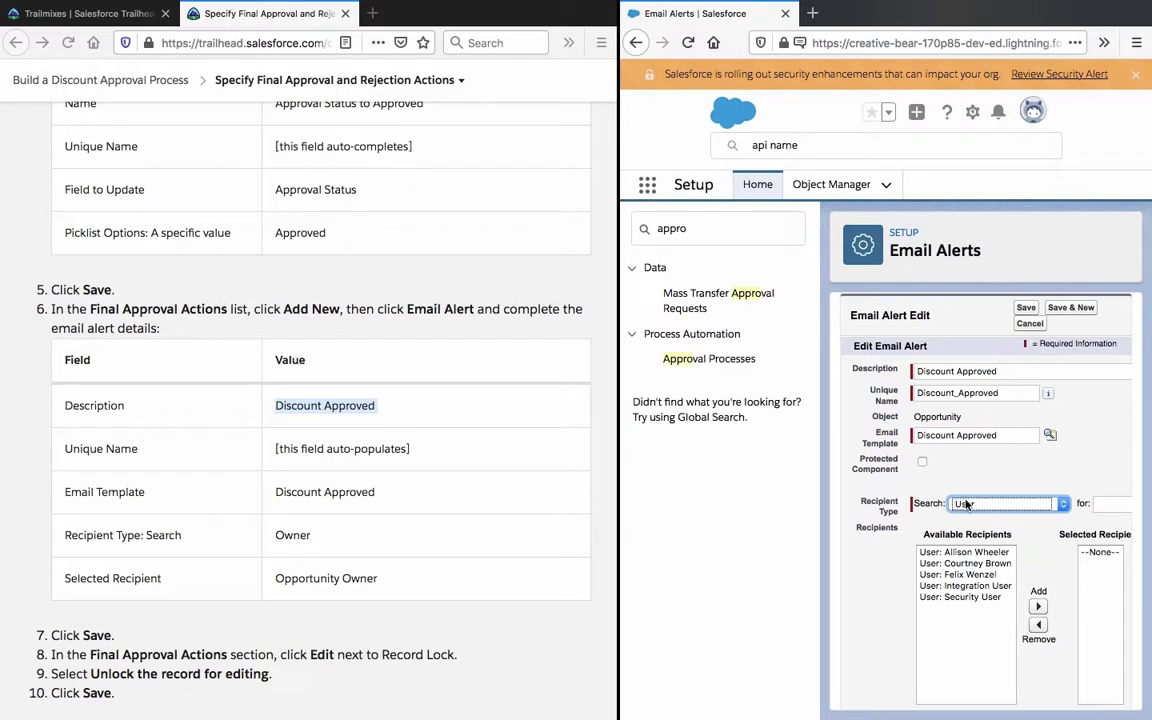
pyautogui.click(967, 505)
pyautogui.click(893, 513)
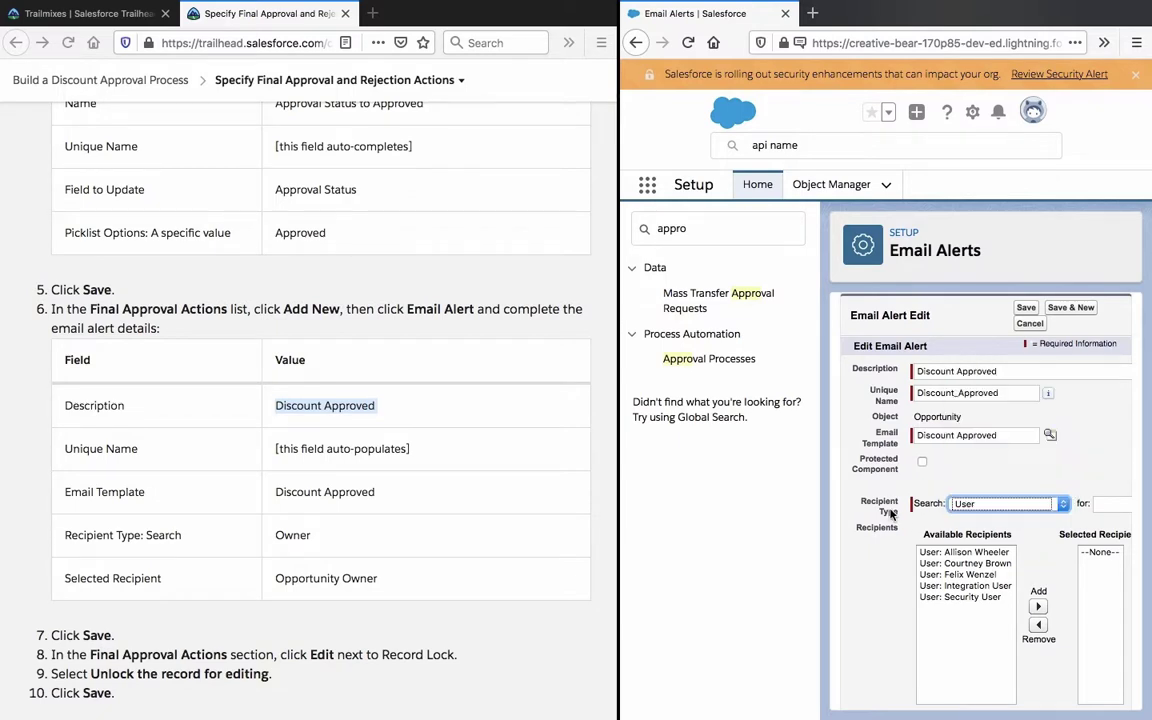
pyautogui.click(976, 503)
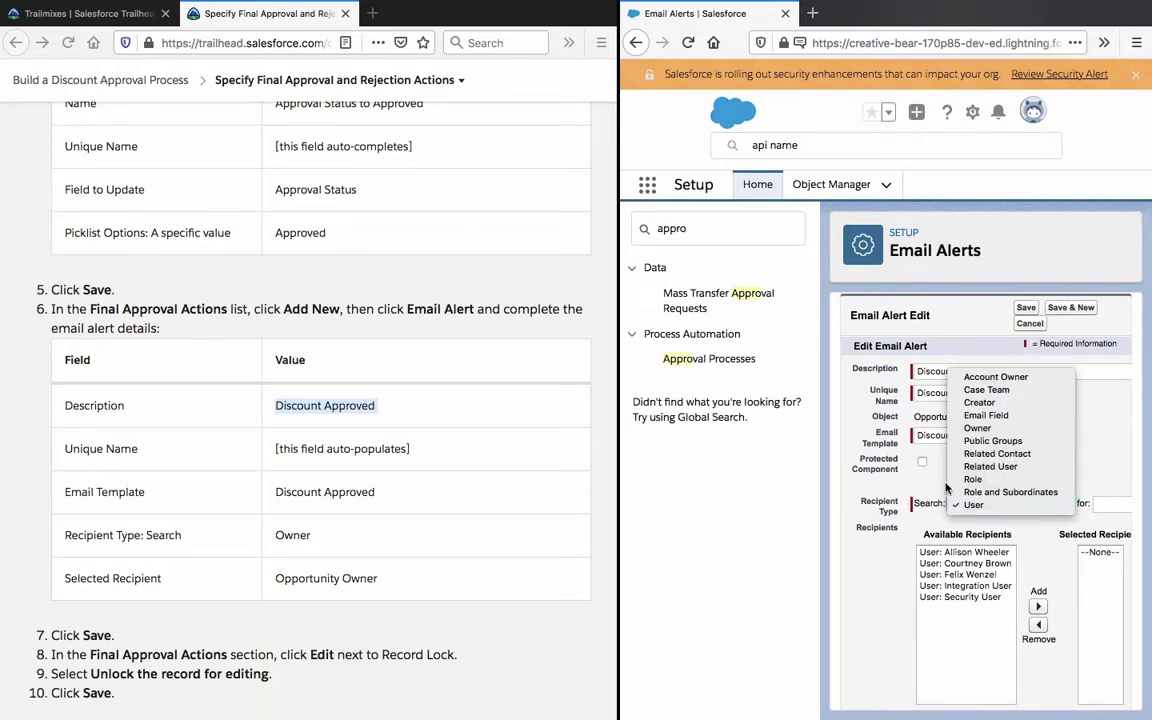
pyautogui.click(977, 428)
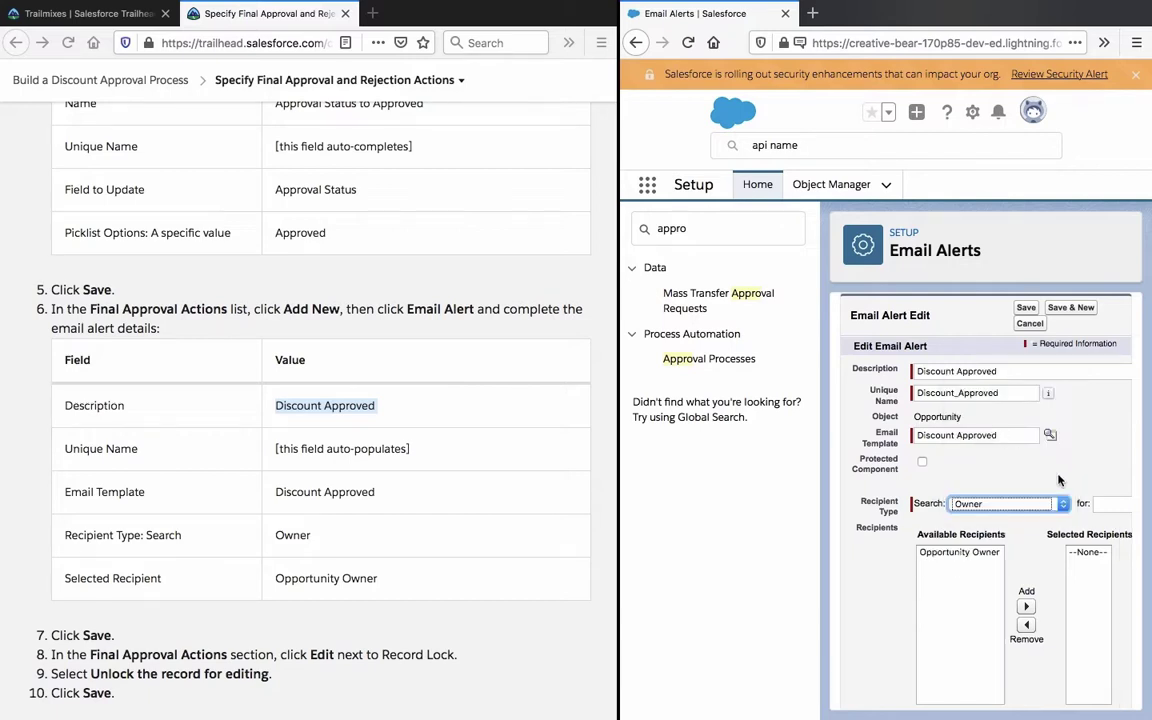
# Add Opportunity Owner to the selected recipients and save the email alert.
pyautogui.click(960, 552)
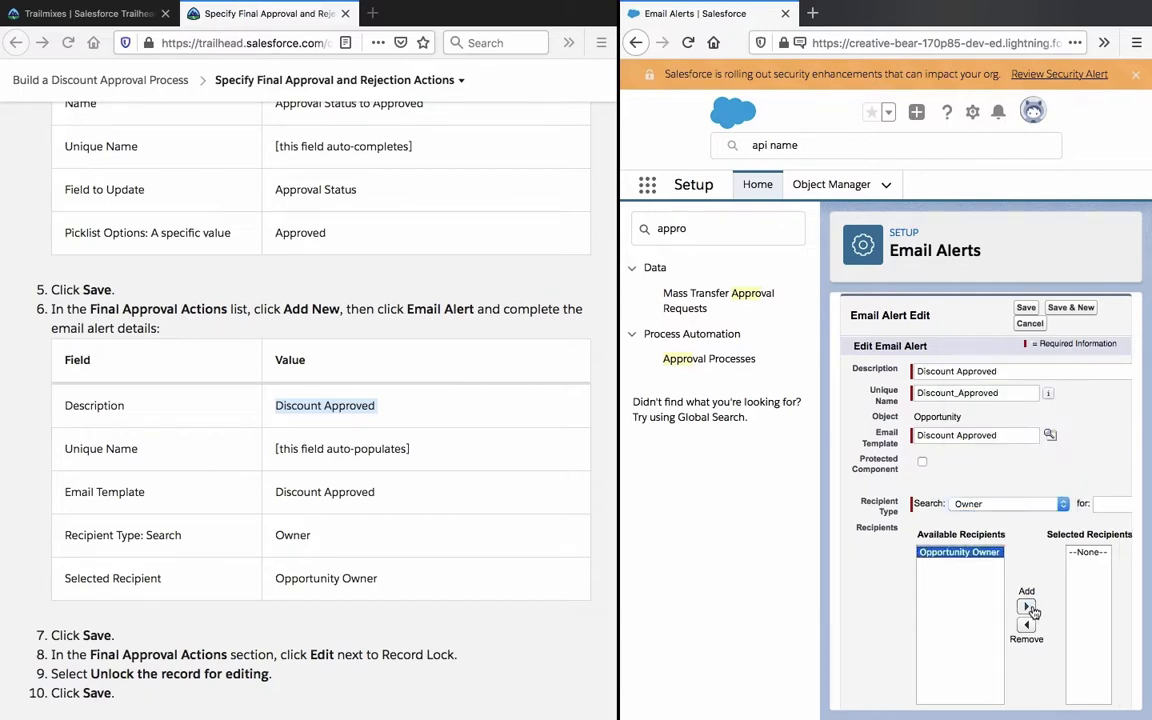
pyautogui.click(1025, 607)
pyautogui.scroll(-5, 1030, 576)
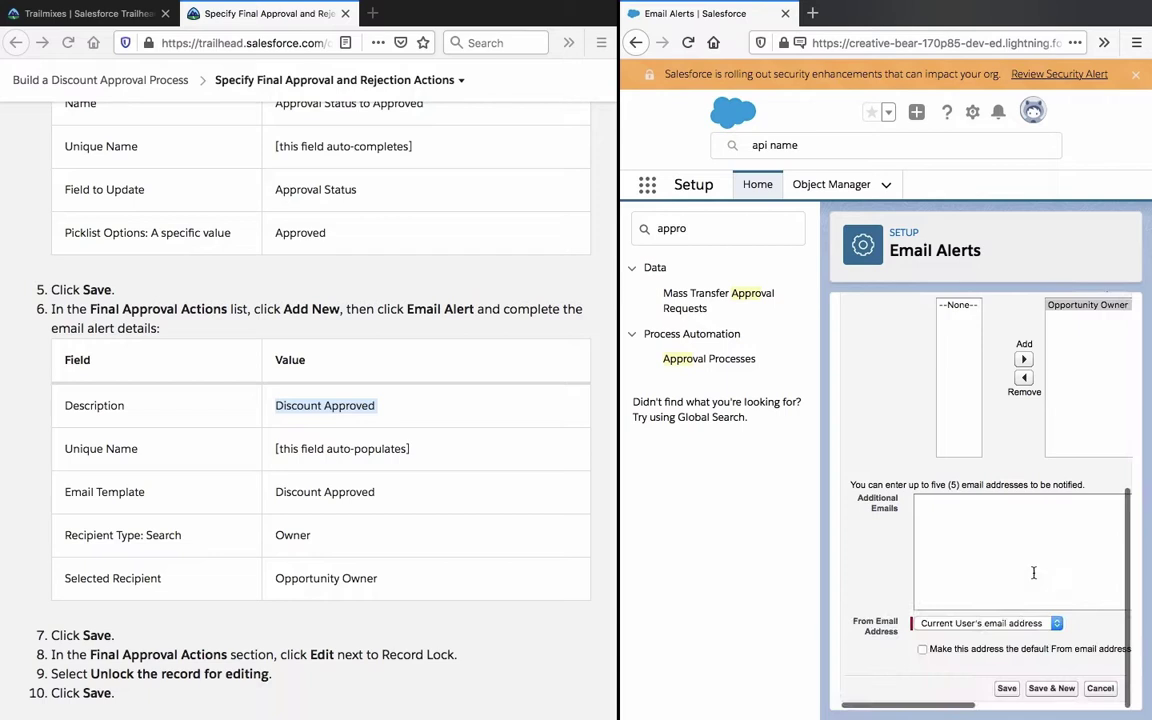
pyautogui.click(1006, 688)
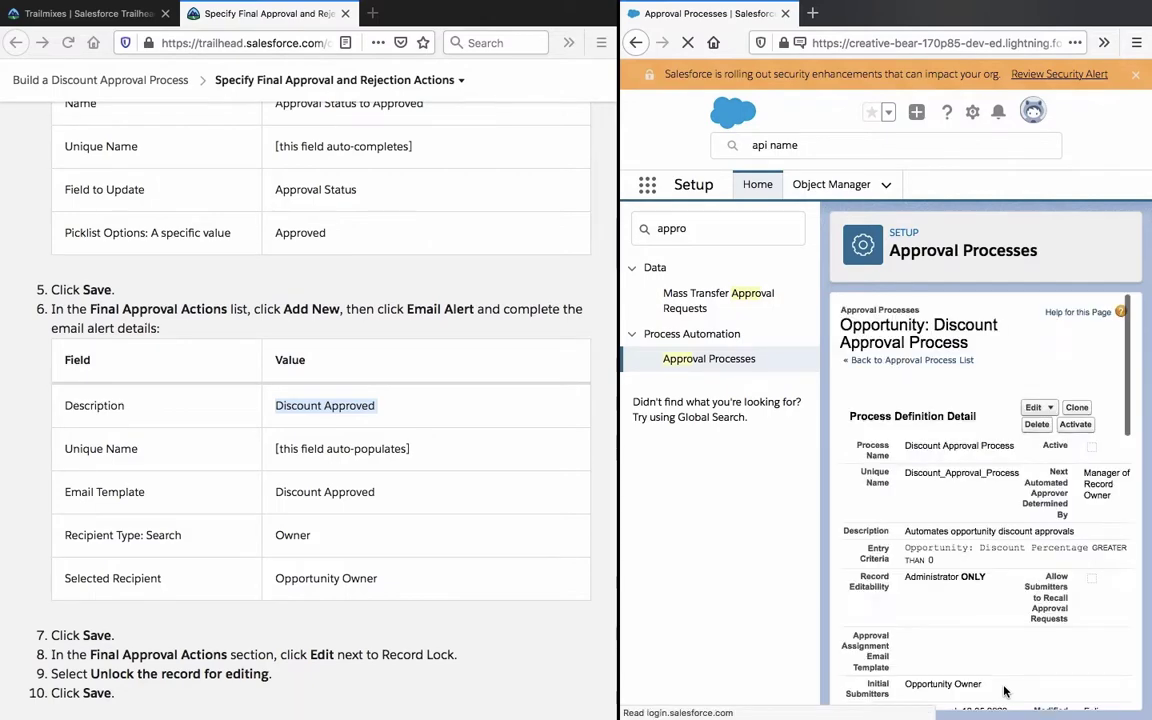
# Change the record lock under Final Approval Actions to "Unlock the record for editing" and save it.
pyautogui.scroll(-10, 1006, 690)
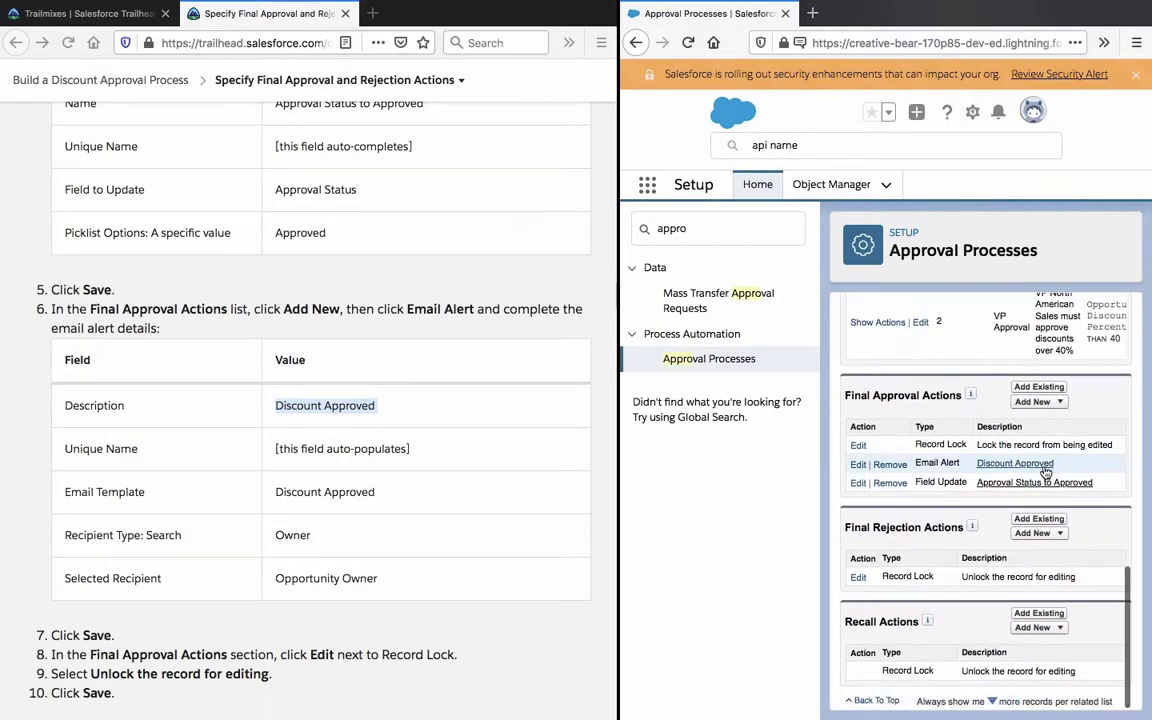
pyautogui.click(864, 448)
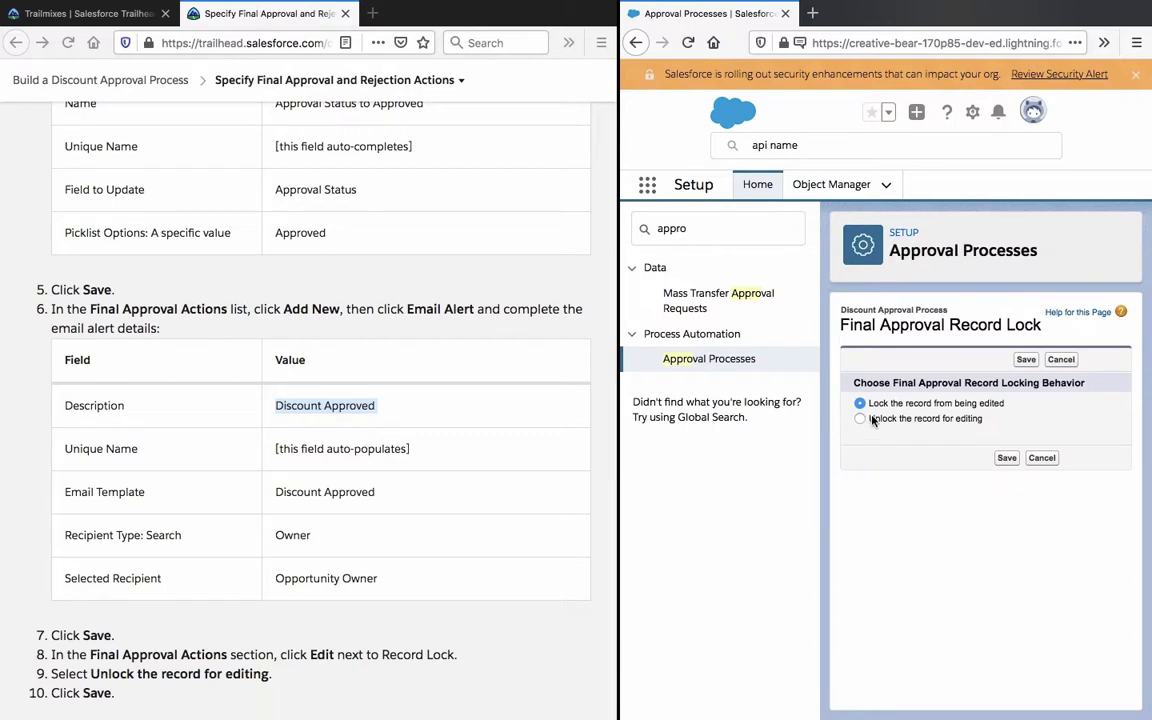
pyautogui.click(871, 419)
pyautogui.click(1008, 459)
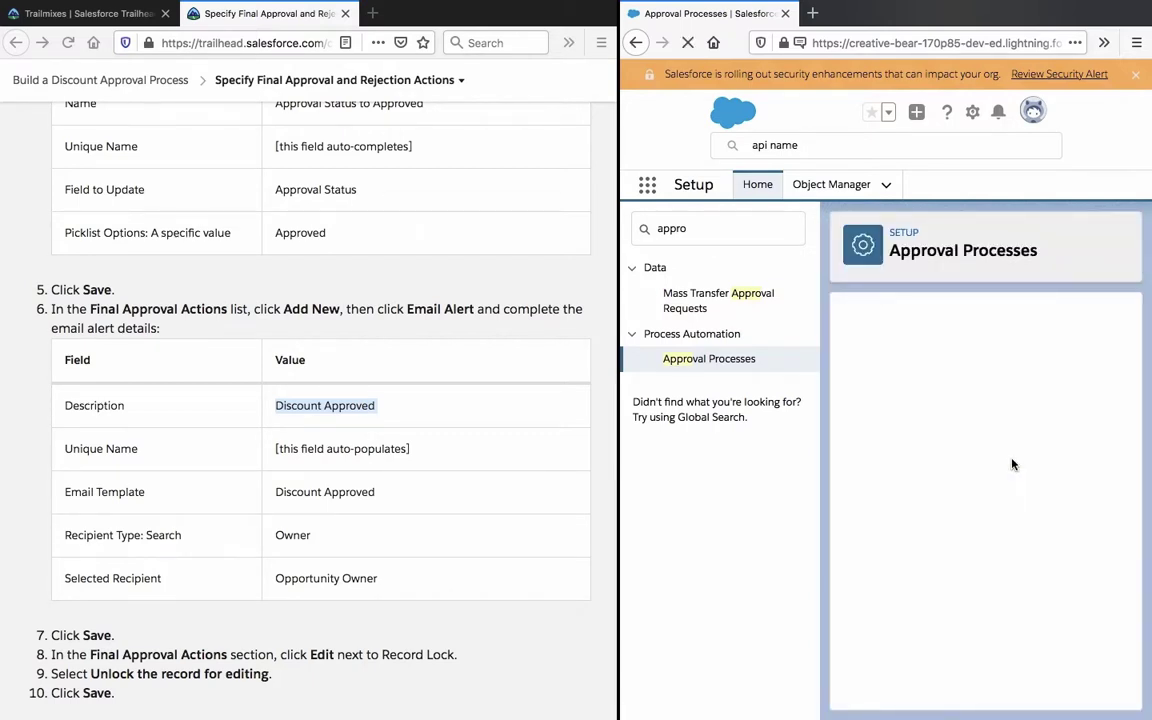
pyautogui.scroll(-10, 1012, 464)
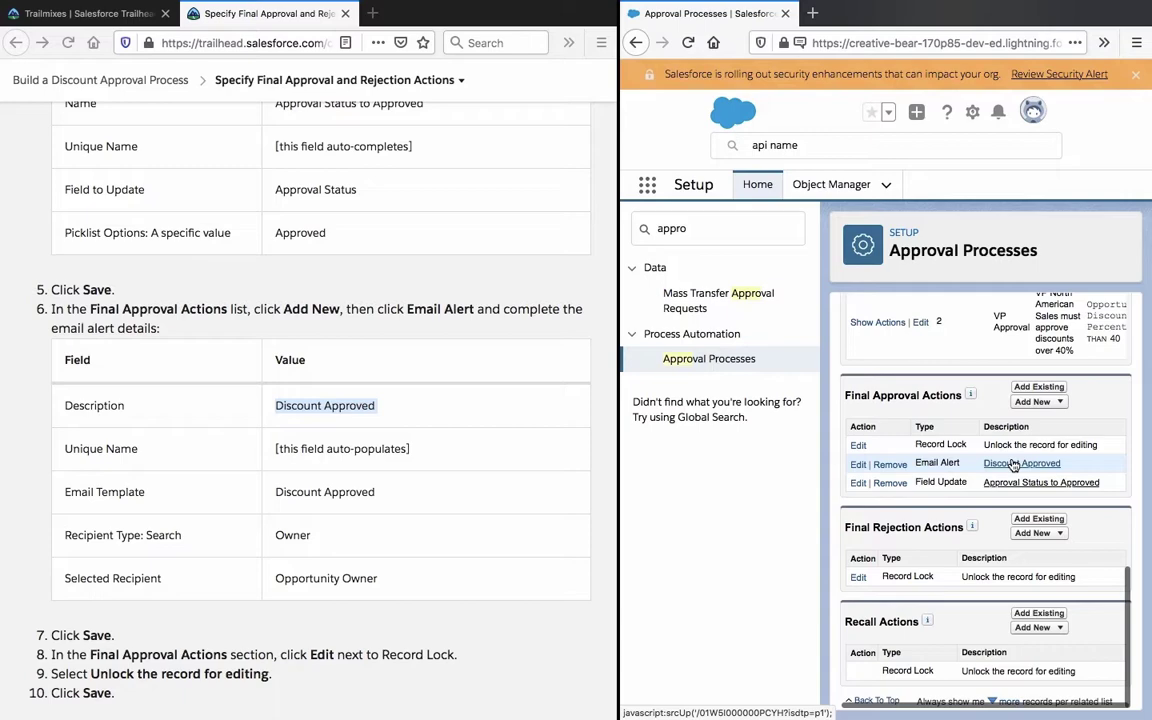
pyautogui.scroll(10, 1012, 466)
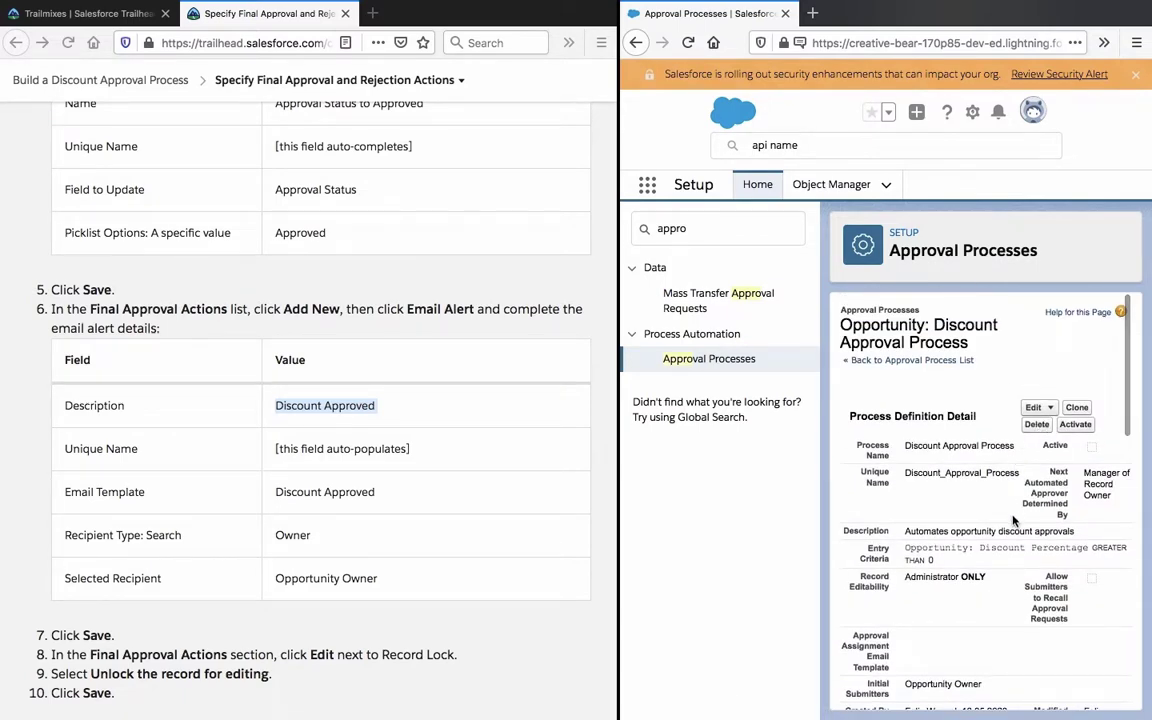
pyautogui.scroll(-1, 1013, 521)
pyautogui.scroll(-10, 1013, 521)
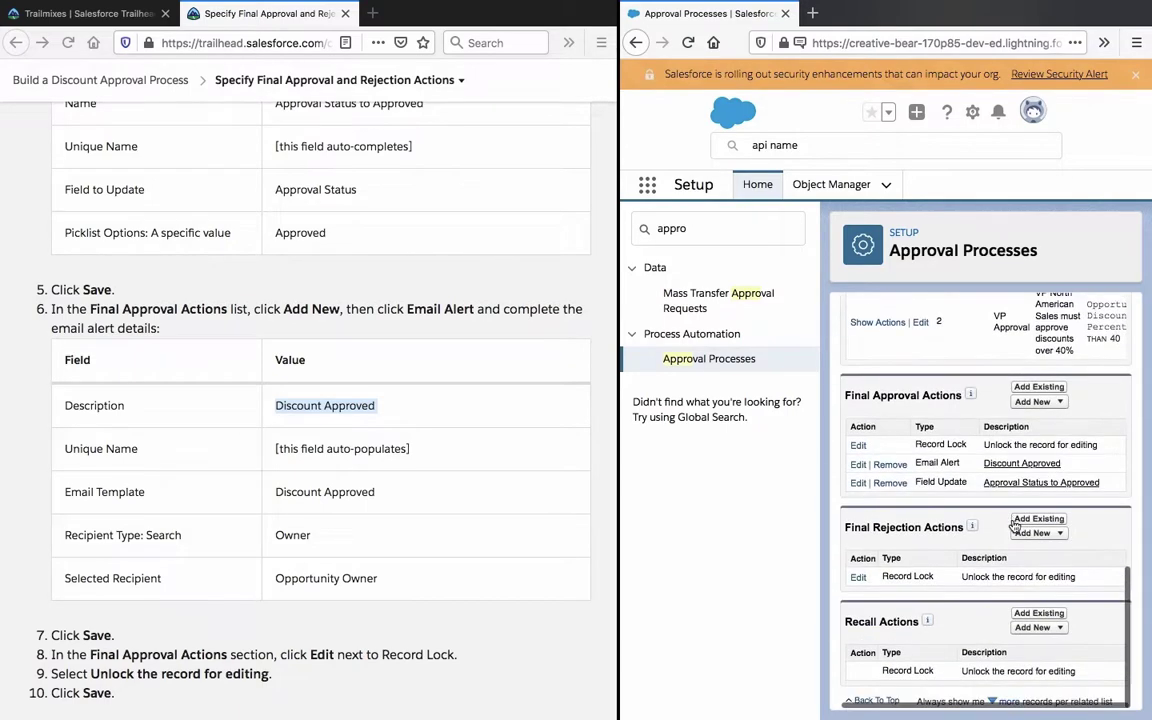
pyautogui.scroll(10, 988, 650)
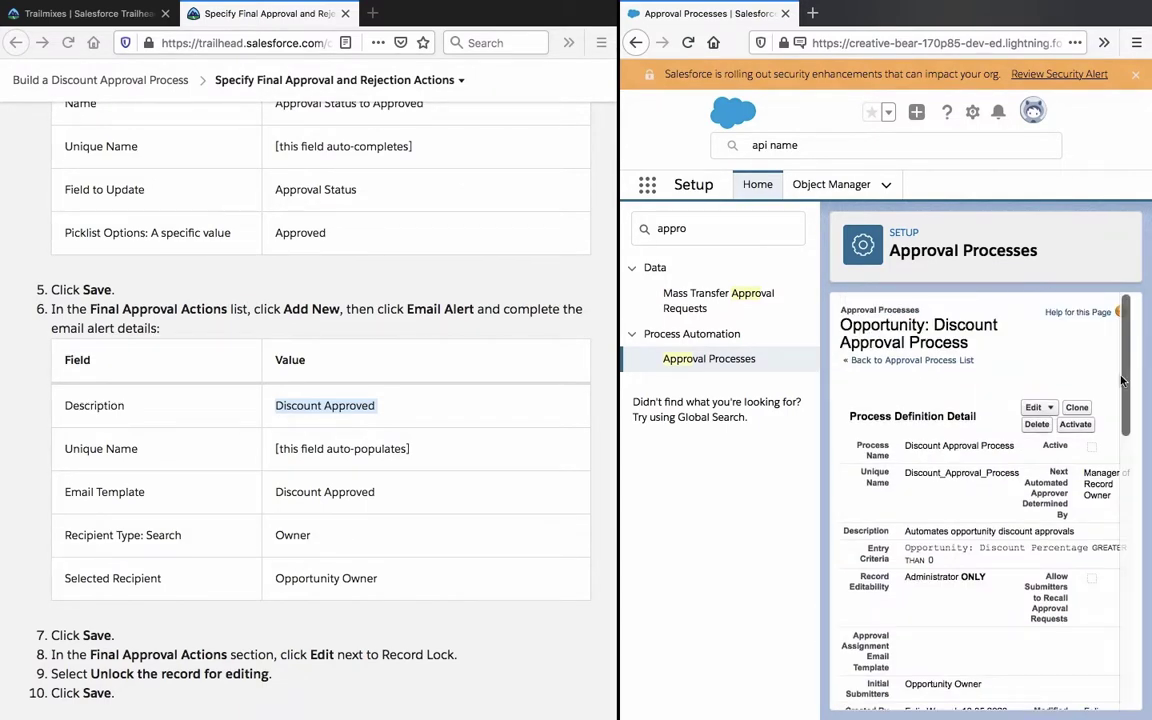
pyautogui.click(1047, 409)
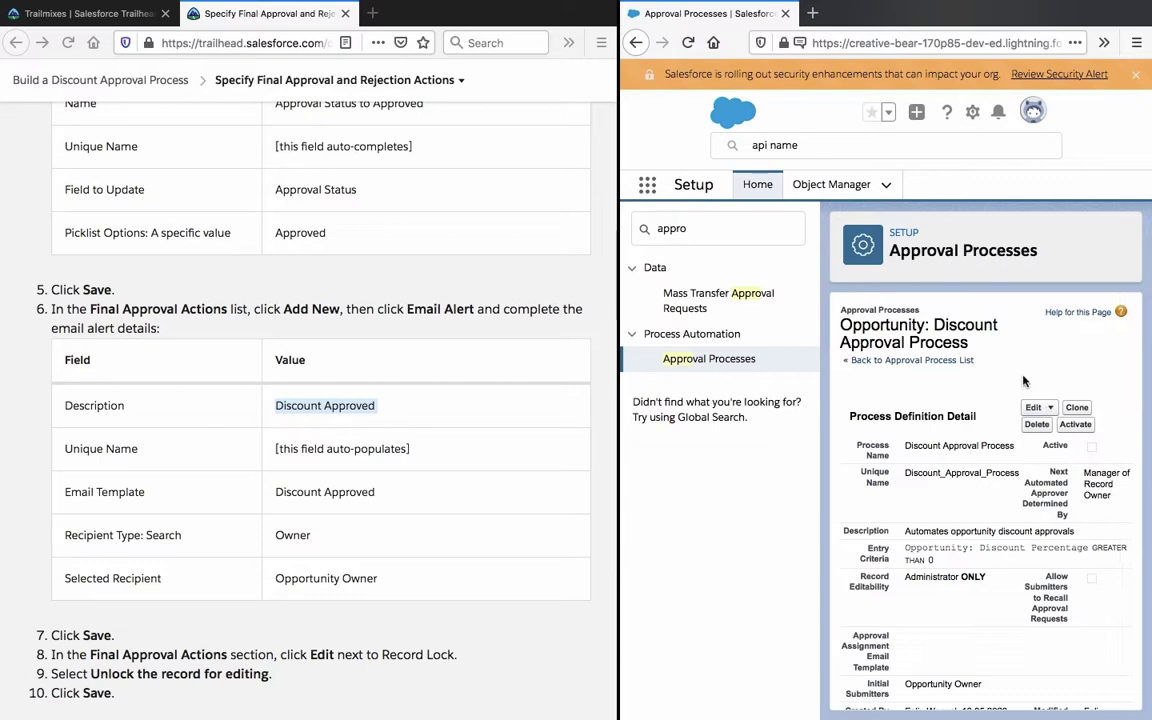
# Consult the rejection action instructions and start a new field update under Final Rejection Actions.
pyautogui.scroll(-10, 407, 598)
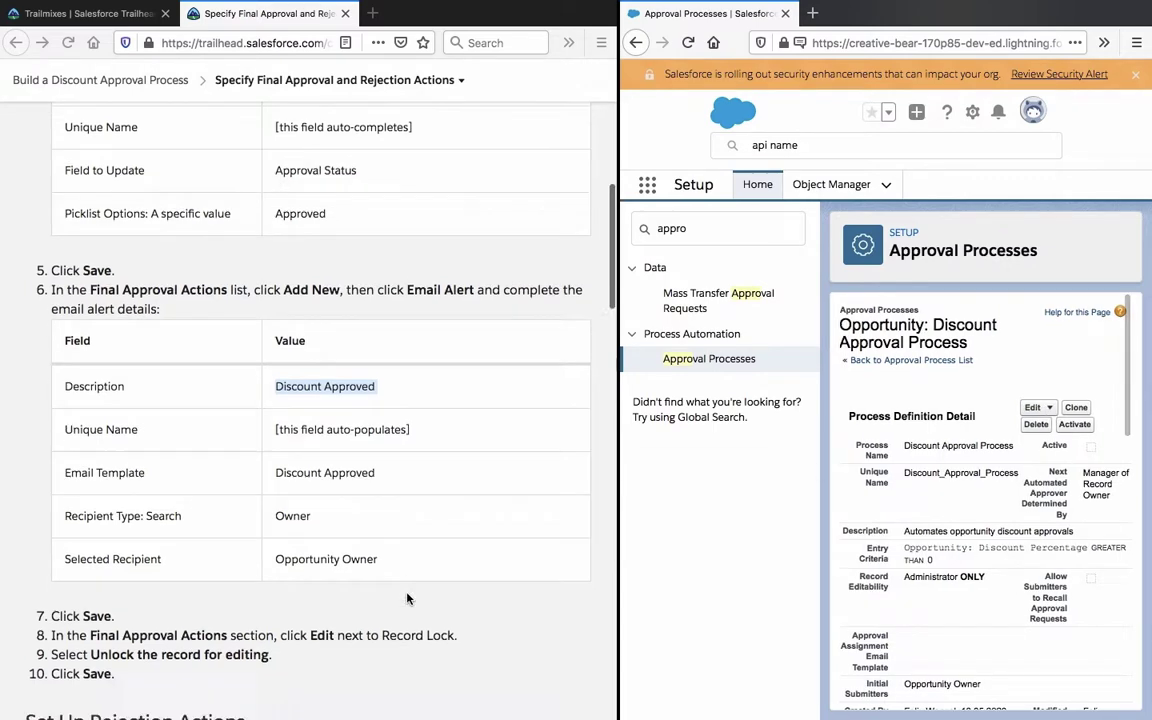
pyautogui.scroll(-3, 407, 598)
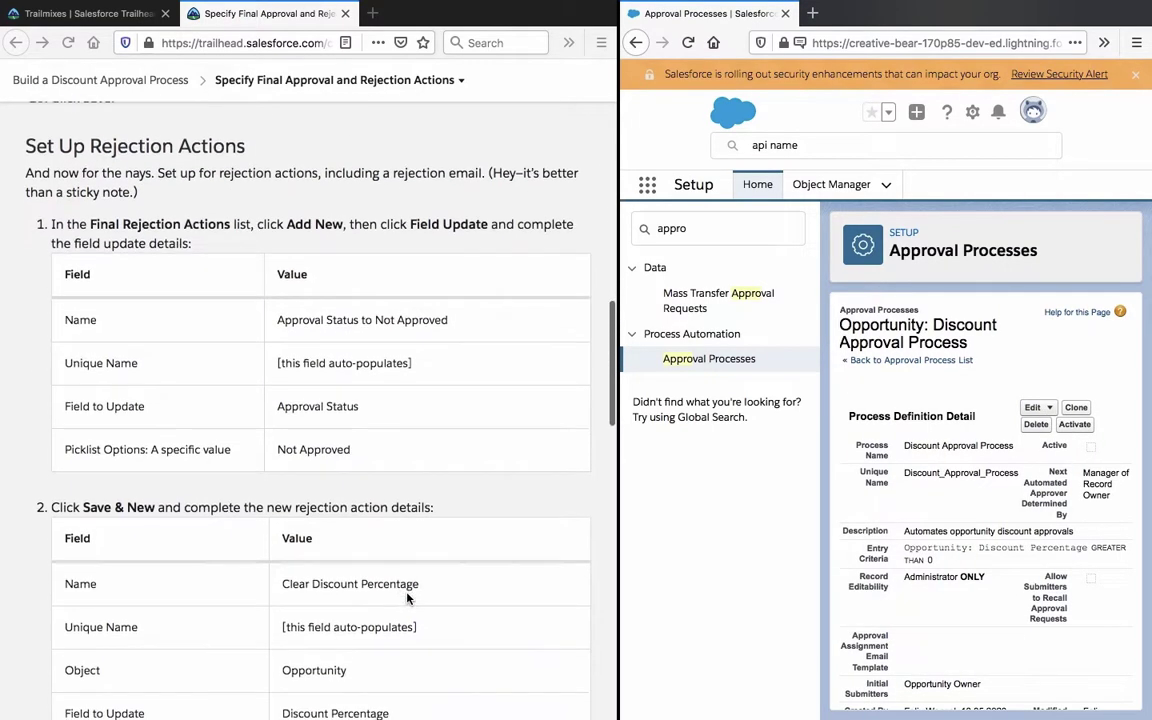
pyautogui.scroll(-10, 953, 527)
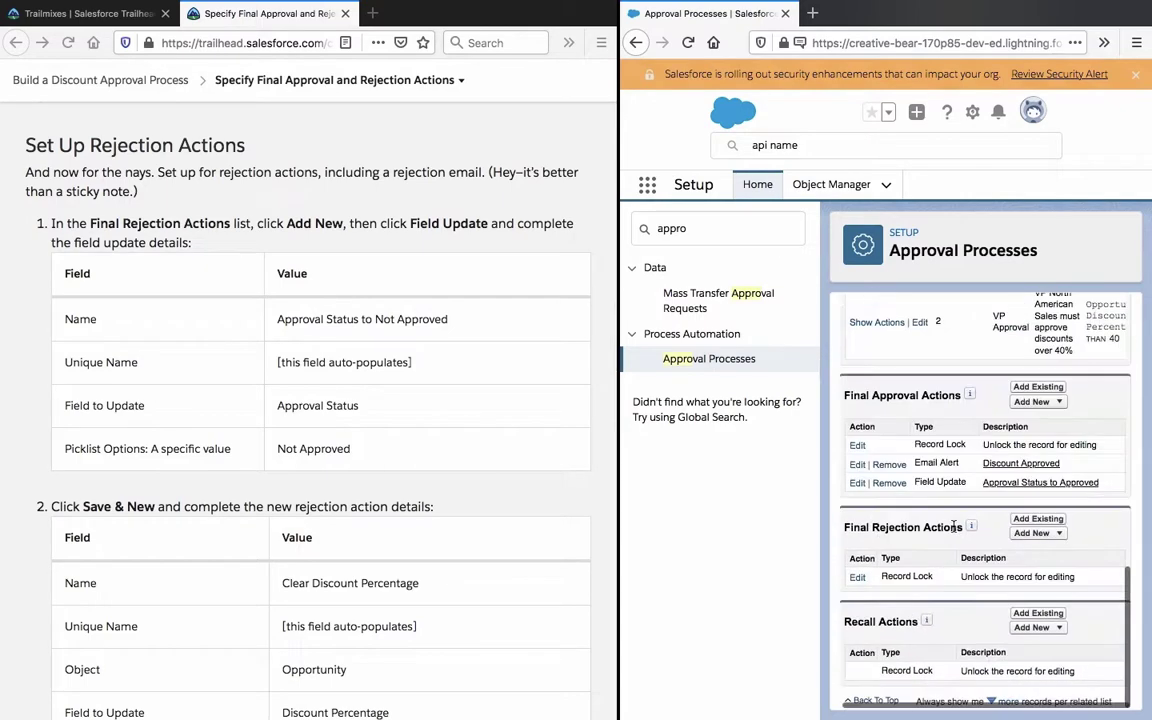
pyautogui.click(1044, 533)
pyautogui.click(1044, 584)
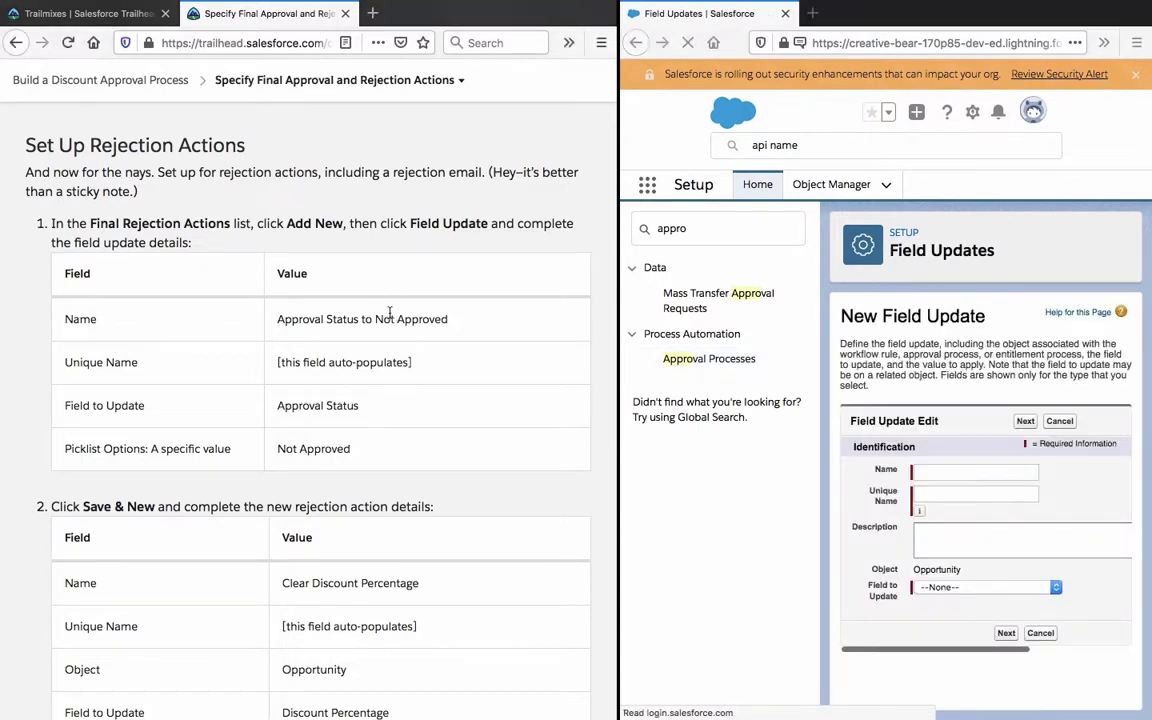
# Copy "Approval Status to Not Approved" from the instructions into the field update's name and let the unique name auto-populate.
pyautogui.rightClick(386, 311)
pyautogui.click(378, 319)
pyautogui.tripleClick(372, 319)
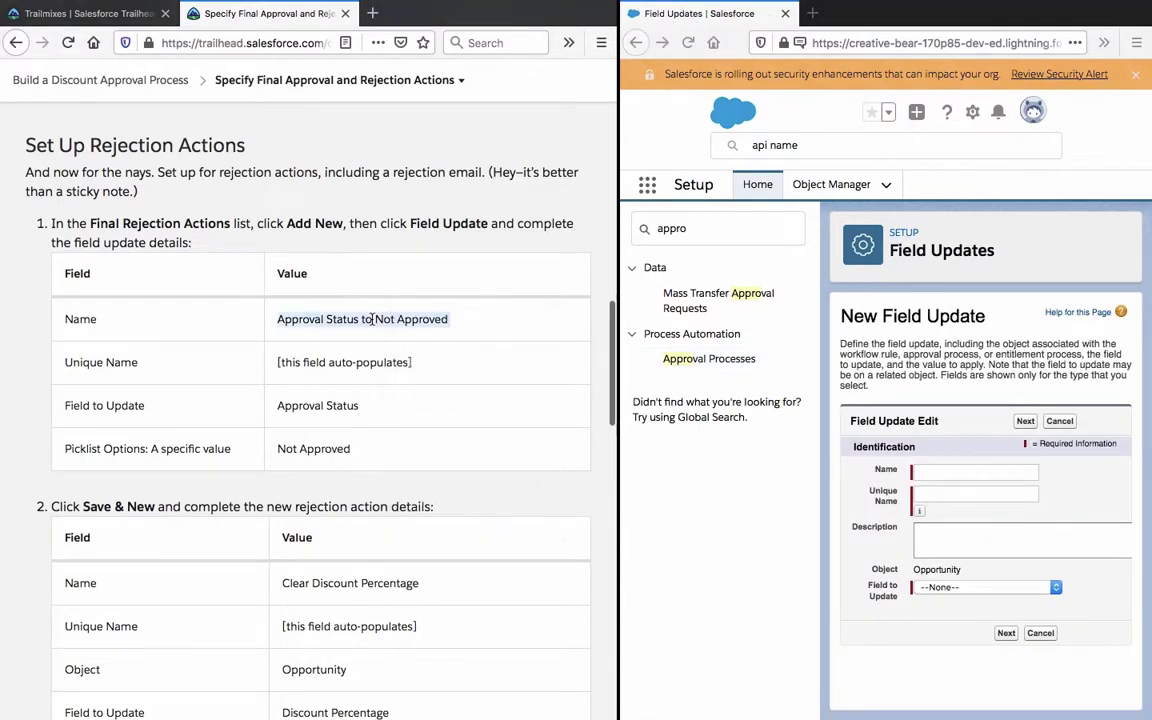
pyautogui.rightClick(372, 319)
pyautogui.click(392, 326)
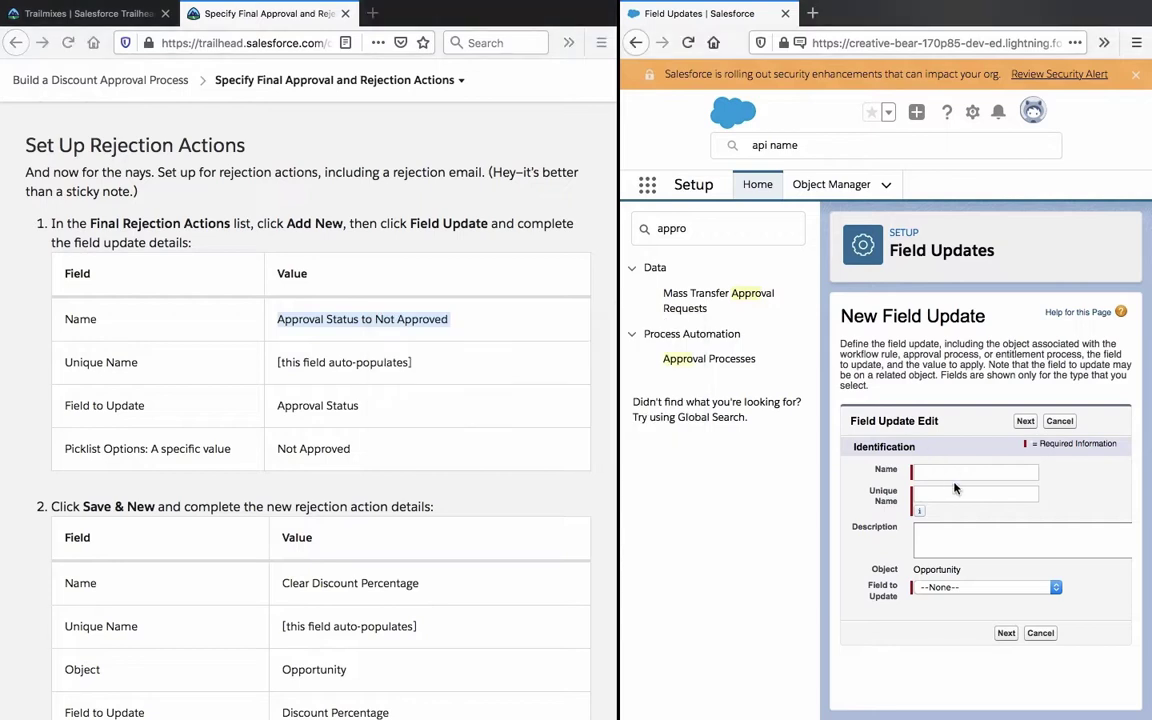
pyautogui.click(951, 474)
pyautogui.hotkey('ctrl', 'v')
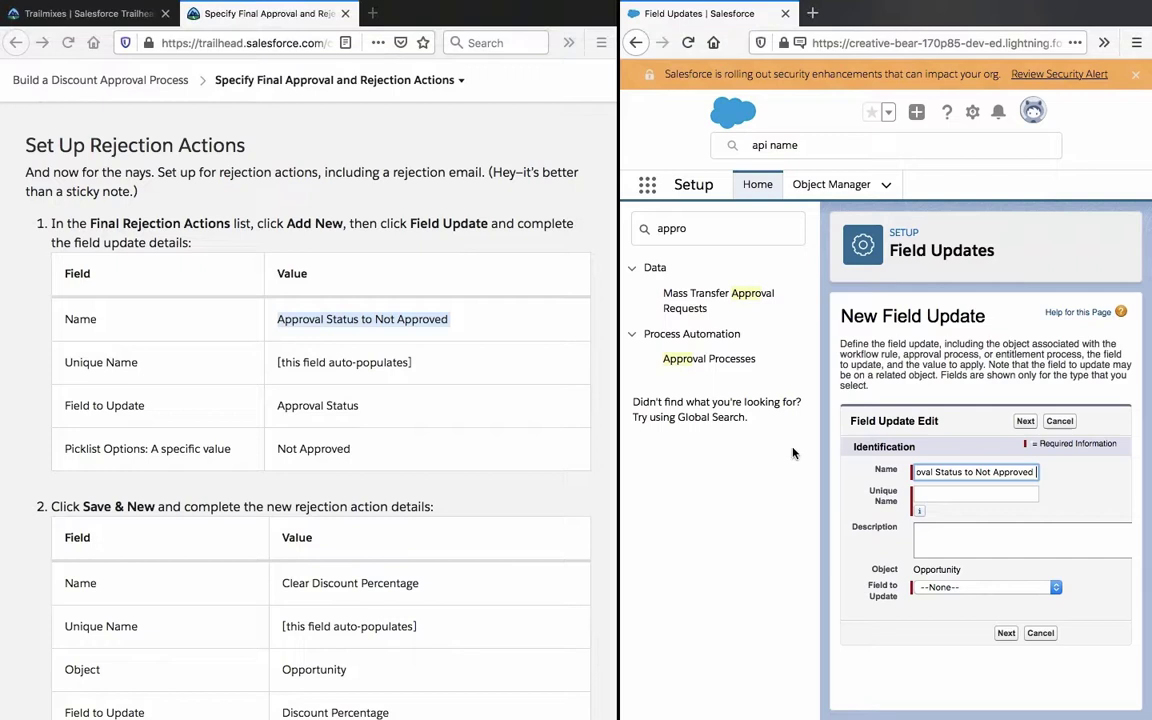
pyautogui.click(952, 538)
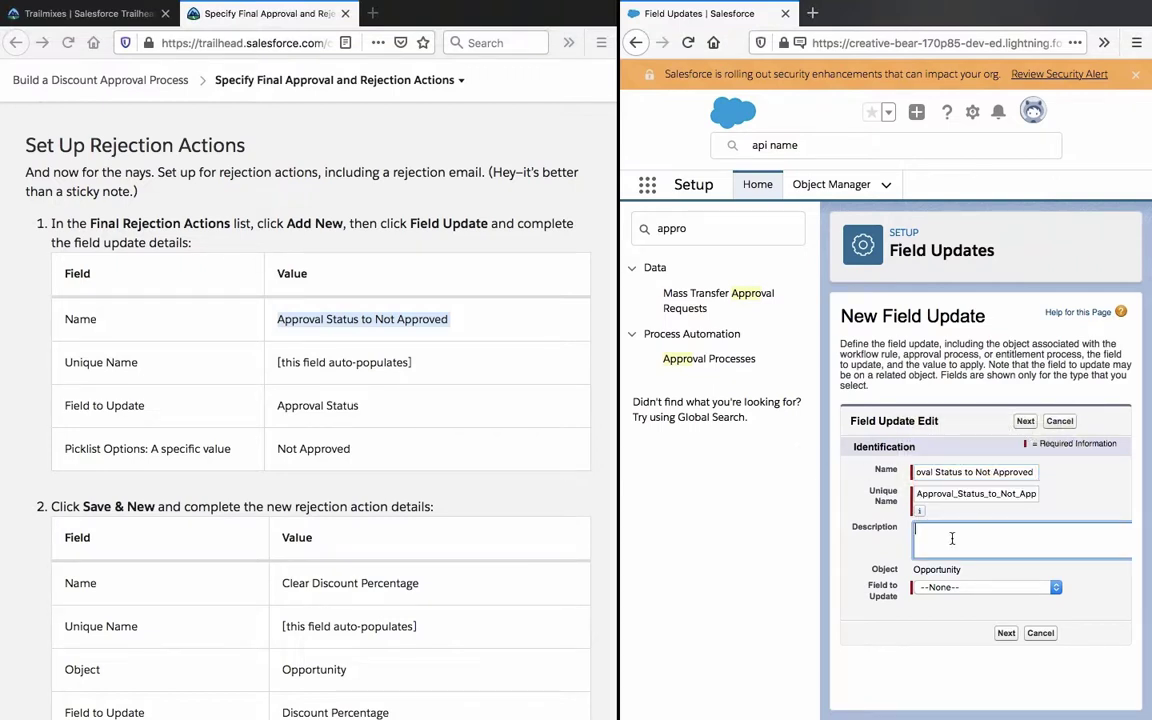
# Set the field to update to Approval Status with the specific value Not Approved, and save the field update.
pyautogui.click(982, 587)
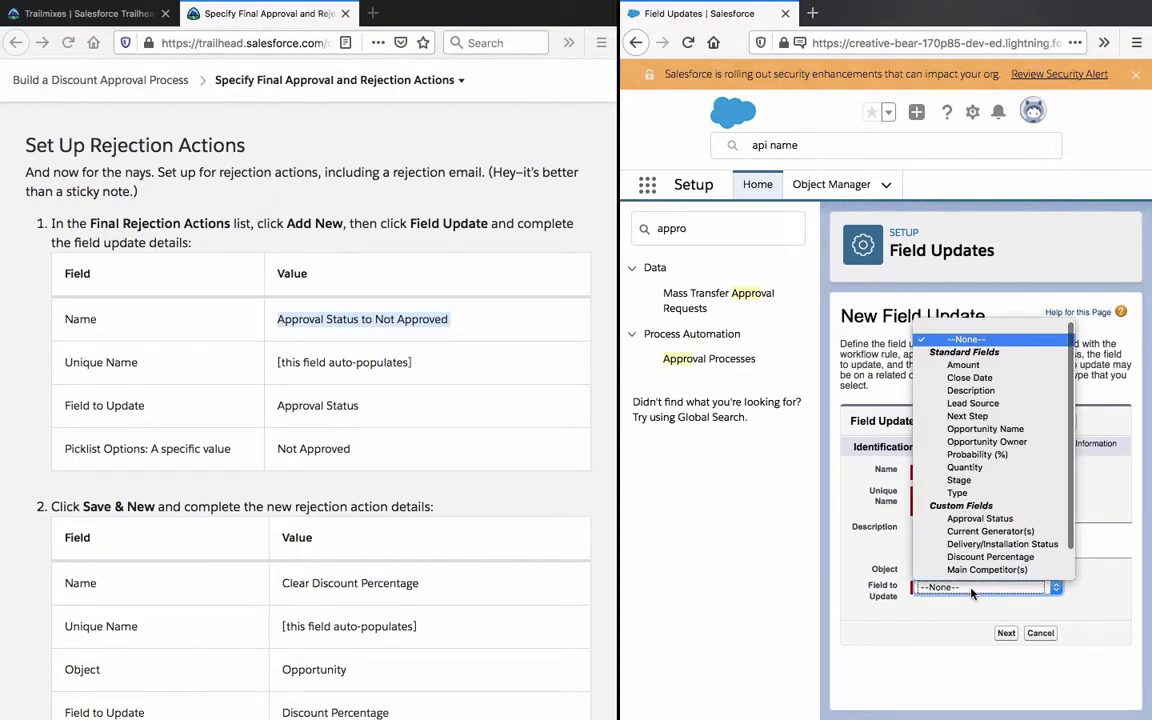
pyautogui.click(1000, 522)
pyautogui.click(1004, 629)
pyautogui.scroll(-4, 1062, 522)
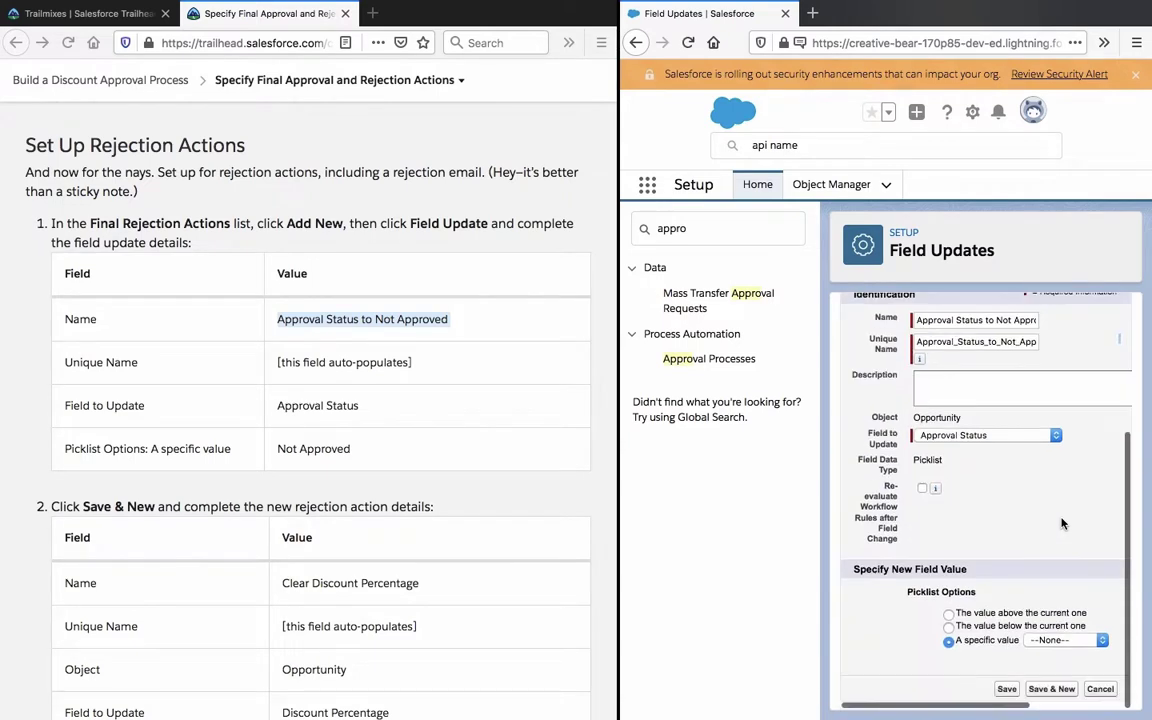
pyautogui.click(1055, 640)
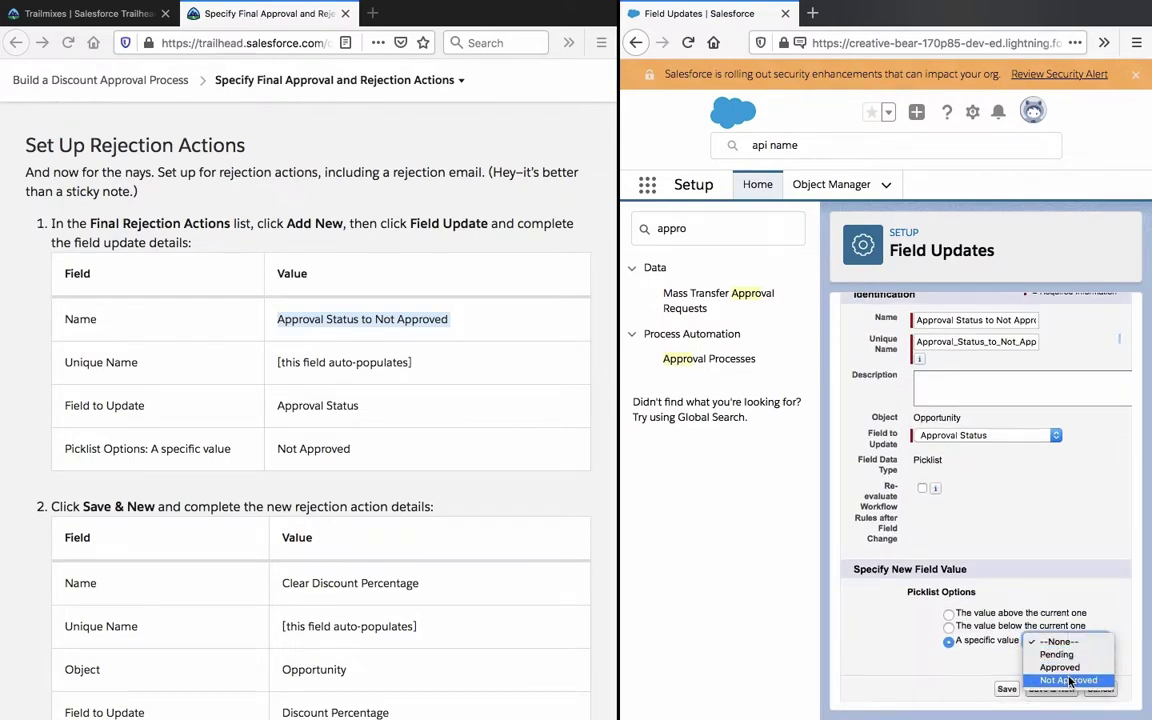
pyautogui.click(1010, 681)
pyautogui.click(1007, 689)
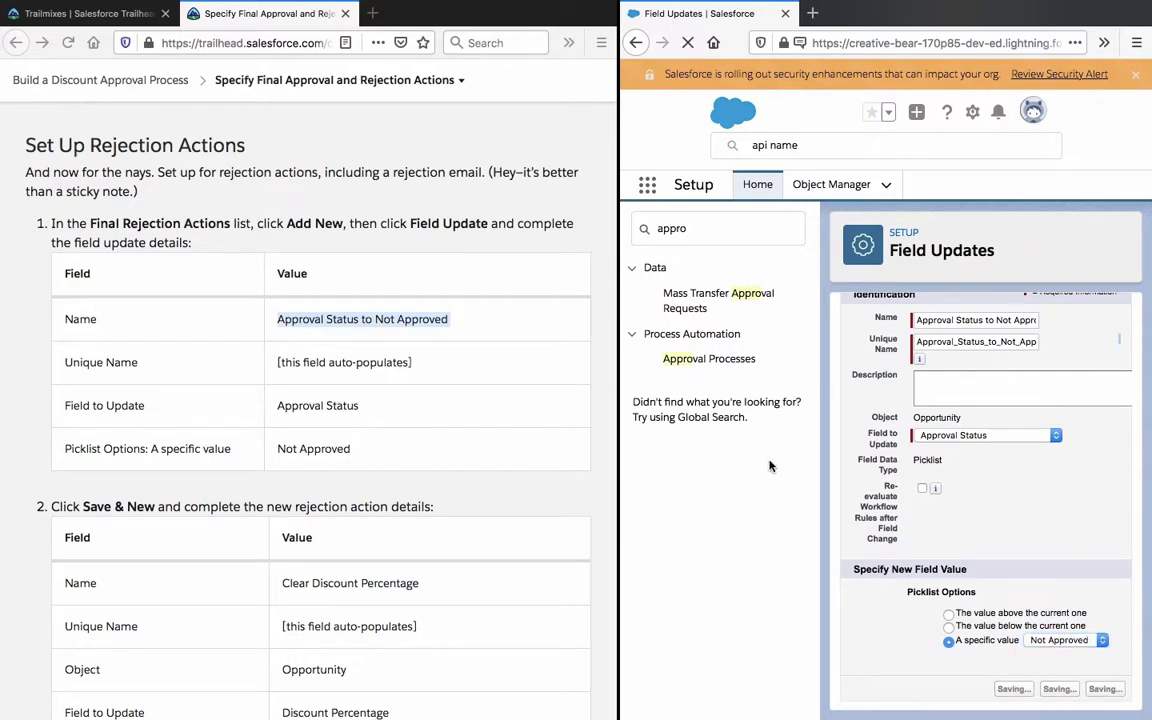
# Check the Clear Discount Percentage instructions and open the Approval Status to Not Approved field update under Final Rejection Actions for review.
pyautogui.scroll(-5, 557, 477)
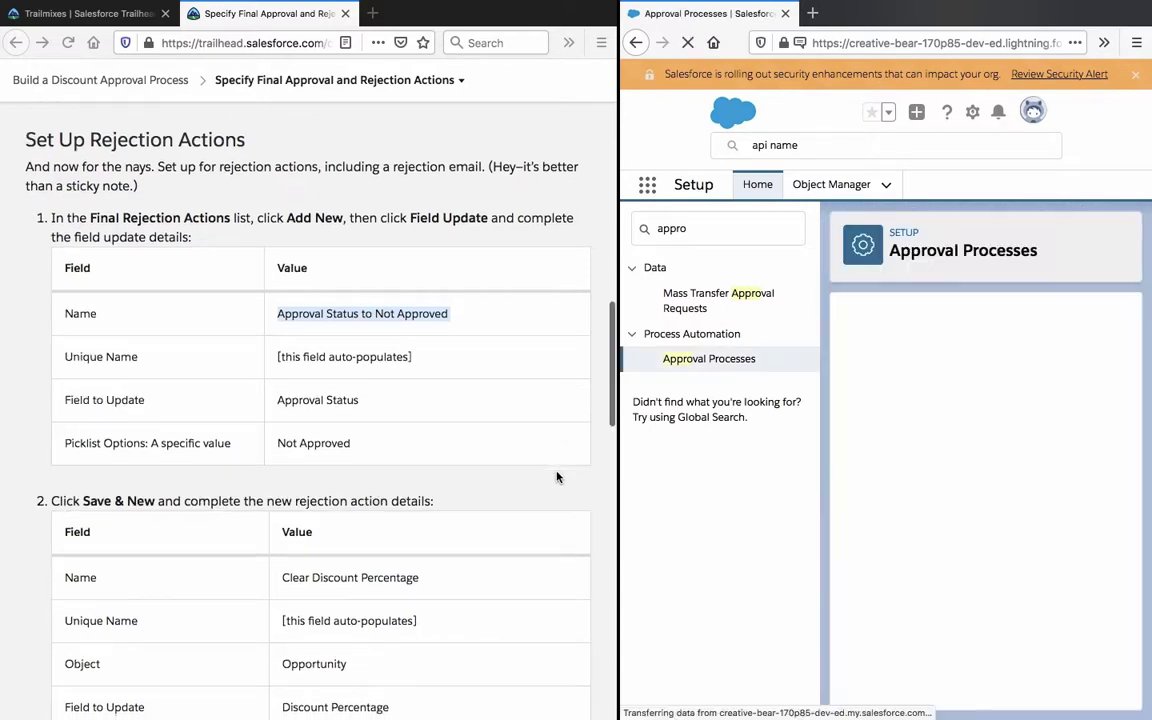
pyautogui.scroll(-2, 557, 477)
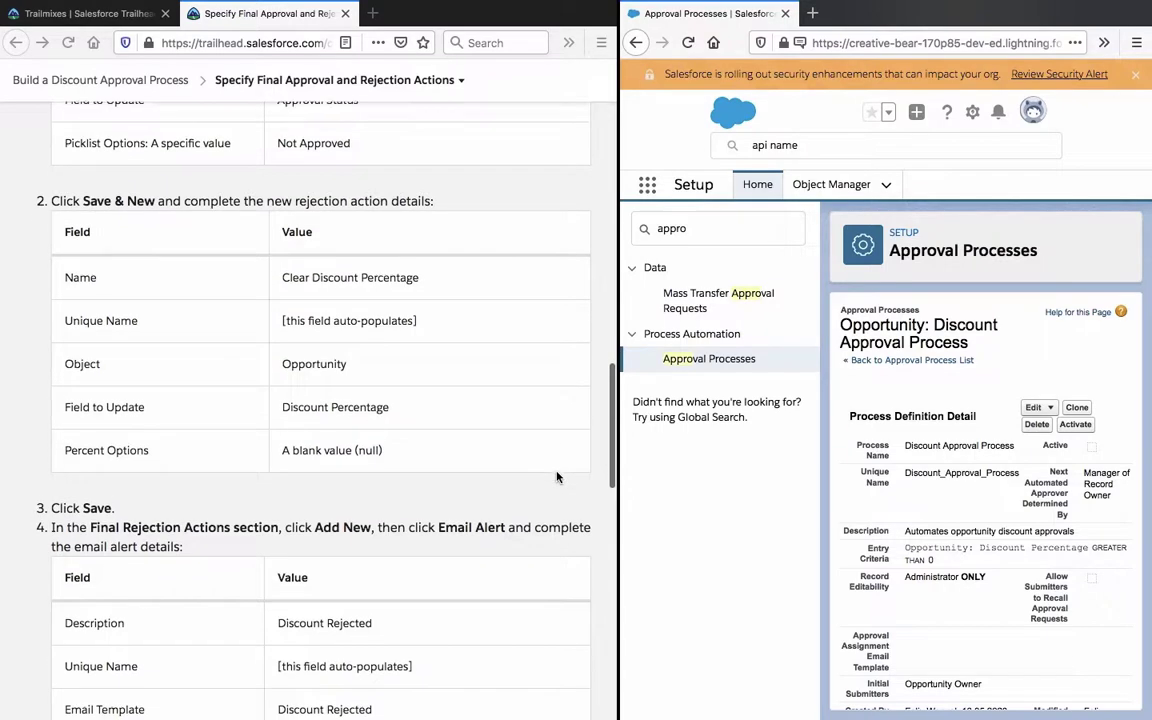
pyautogui.scroll(-10, 890, 481)
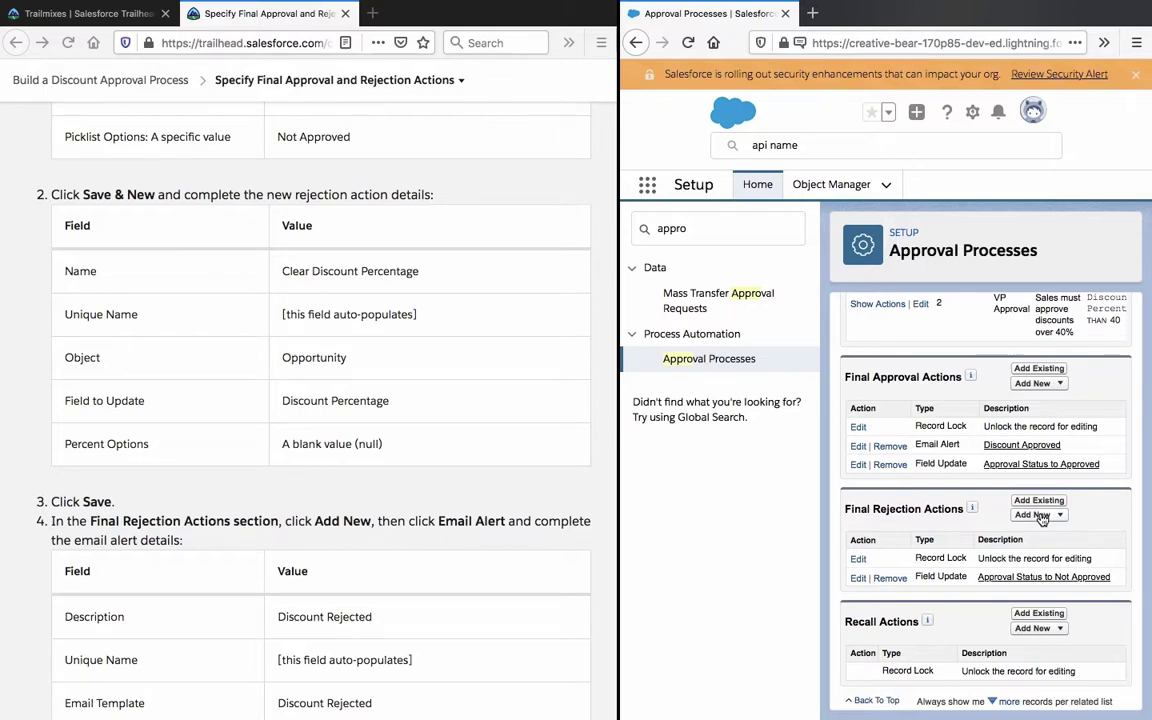
pyautogui.click(1038, 515)
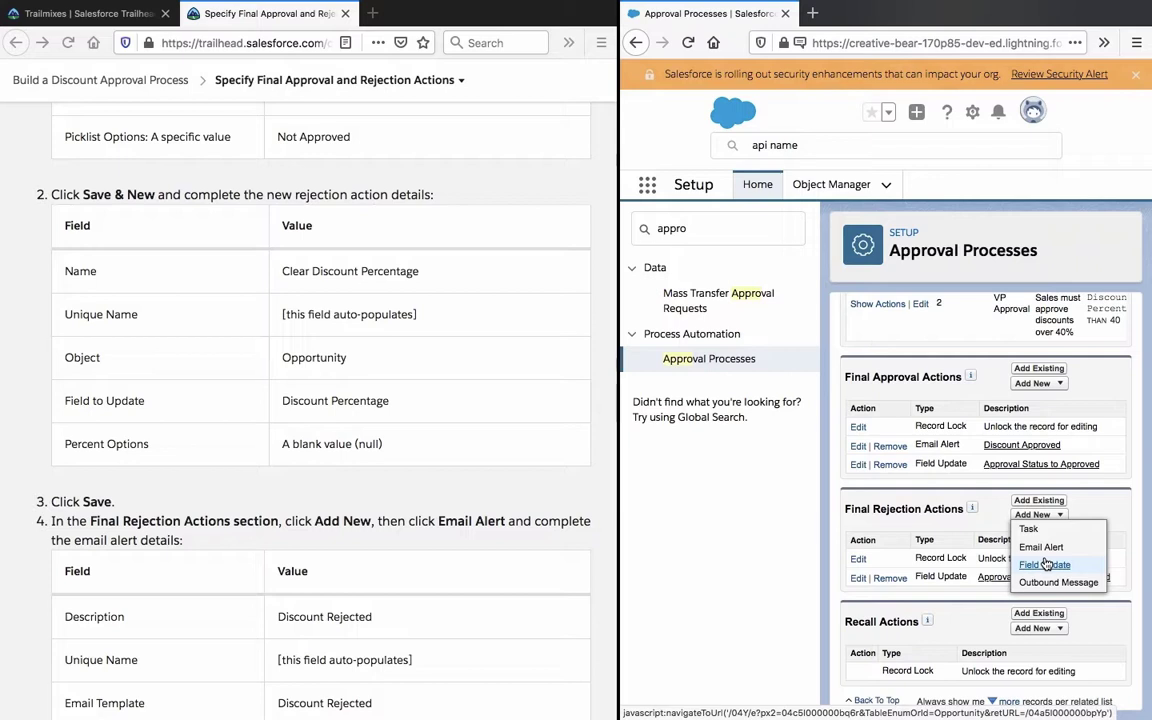
pyautogui.click(994, 509)
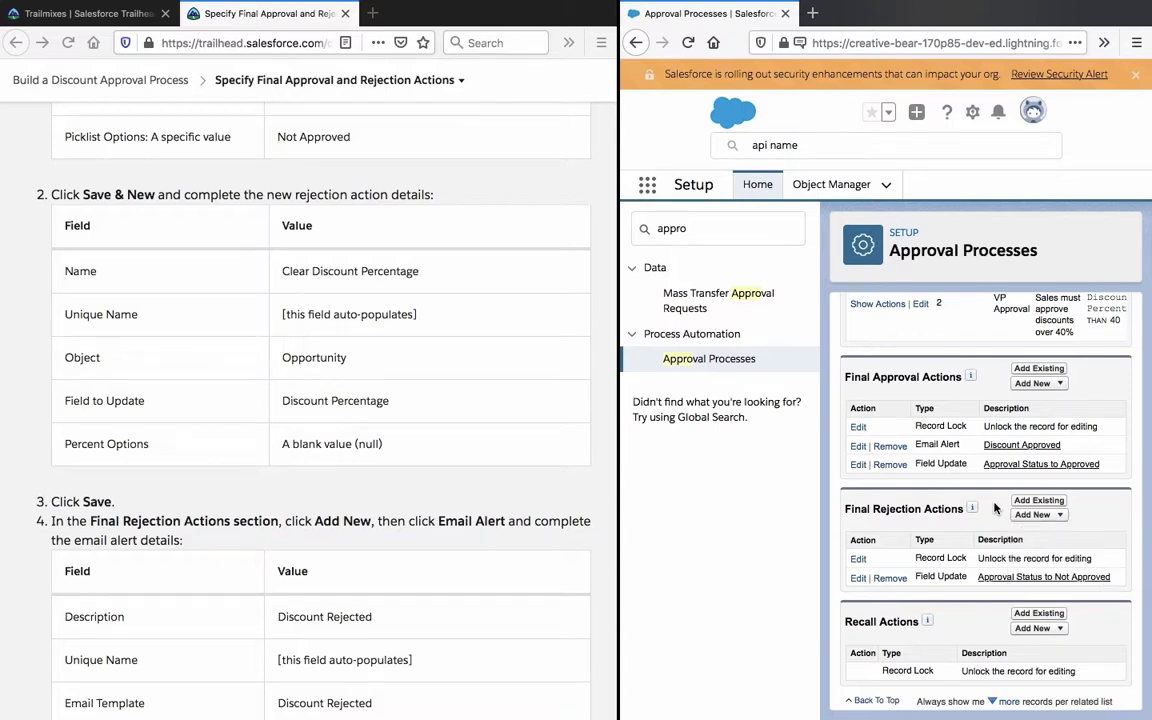
pyautogui.click(1024, 578)
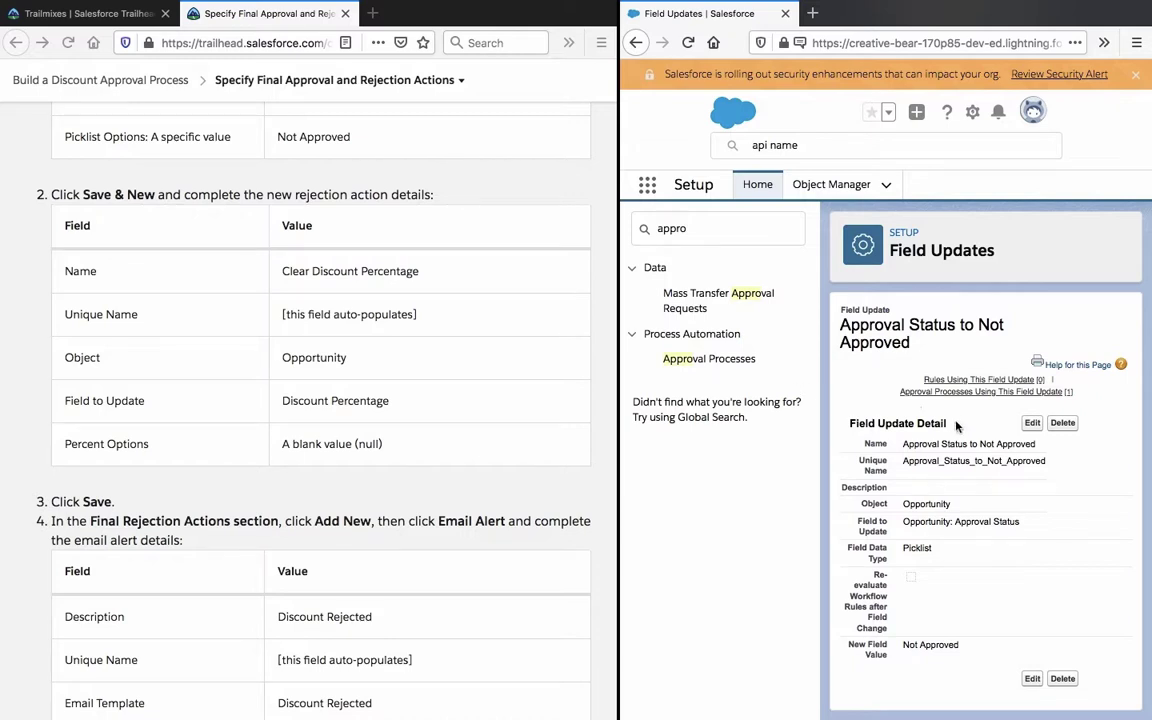
# Return to the Discount Approval Process and start a new field update under Final Rejection Actions.
pyautogui.click(747, 361)
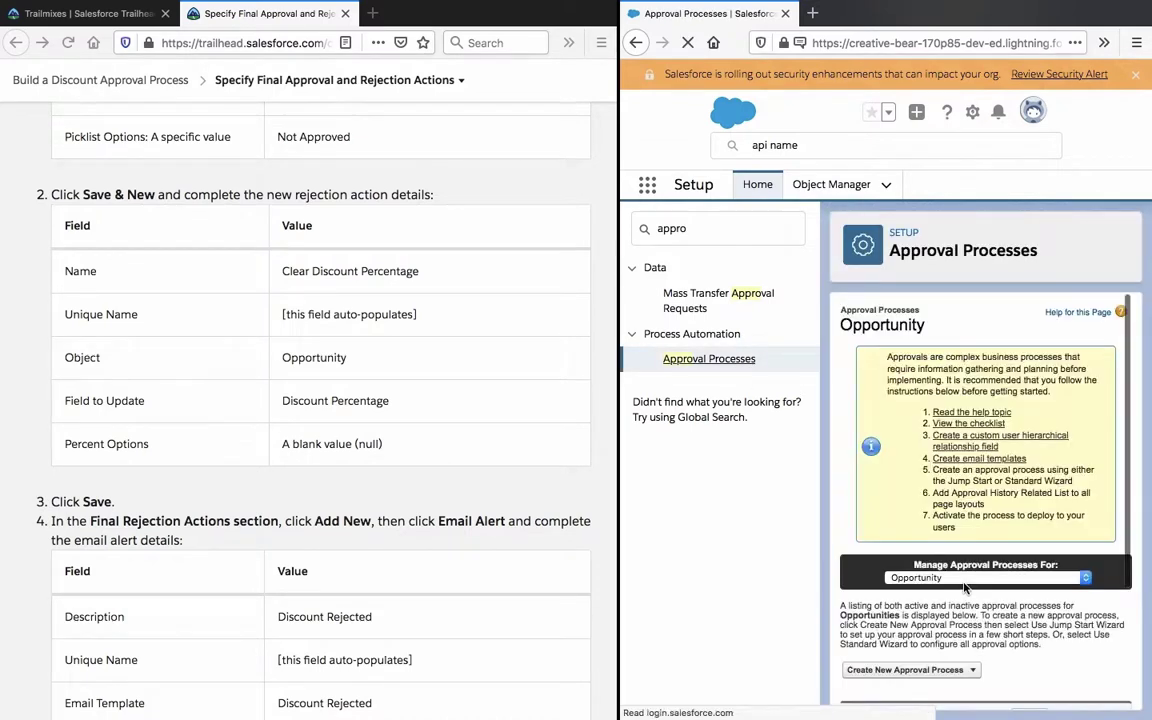
pyautogui.scroll(-3, 964, 589)
pyautogui.click(940, 682)
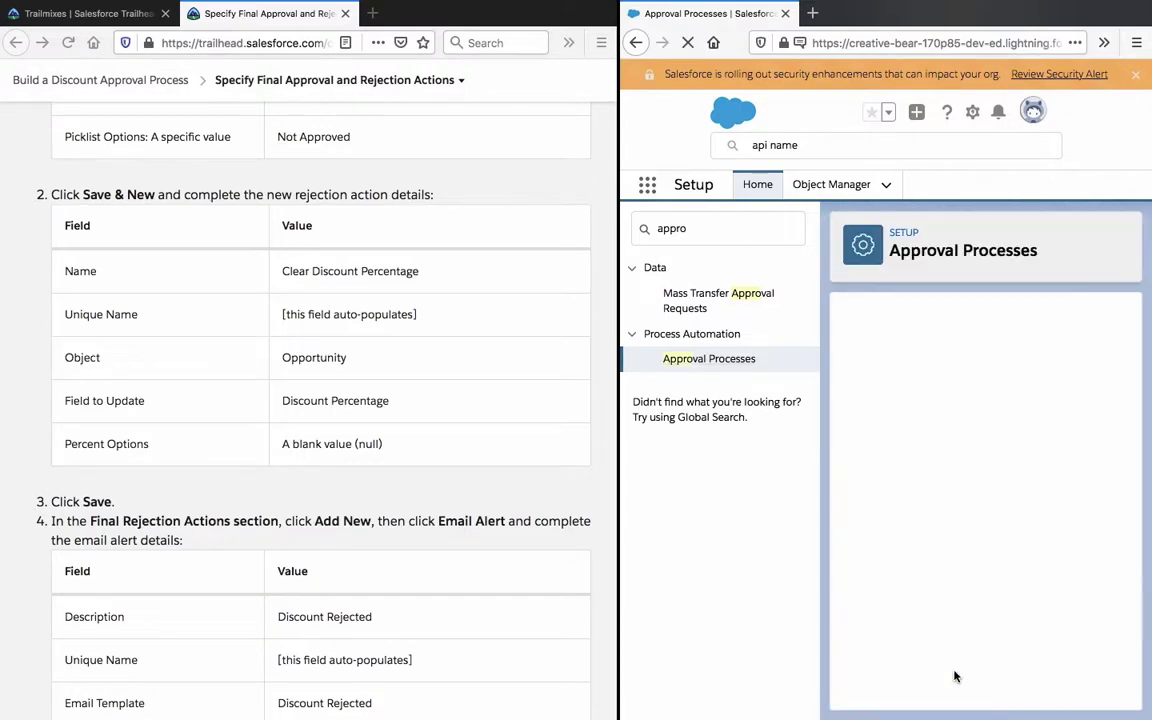
pyautogui.scroll(-10, 1023, 445)
pyautogui.click(1056, 514)
pyautogui.click(1060, 565)
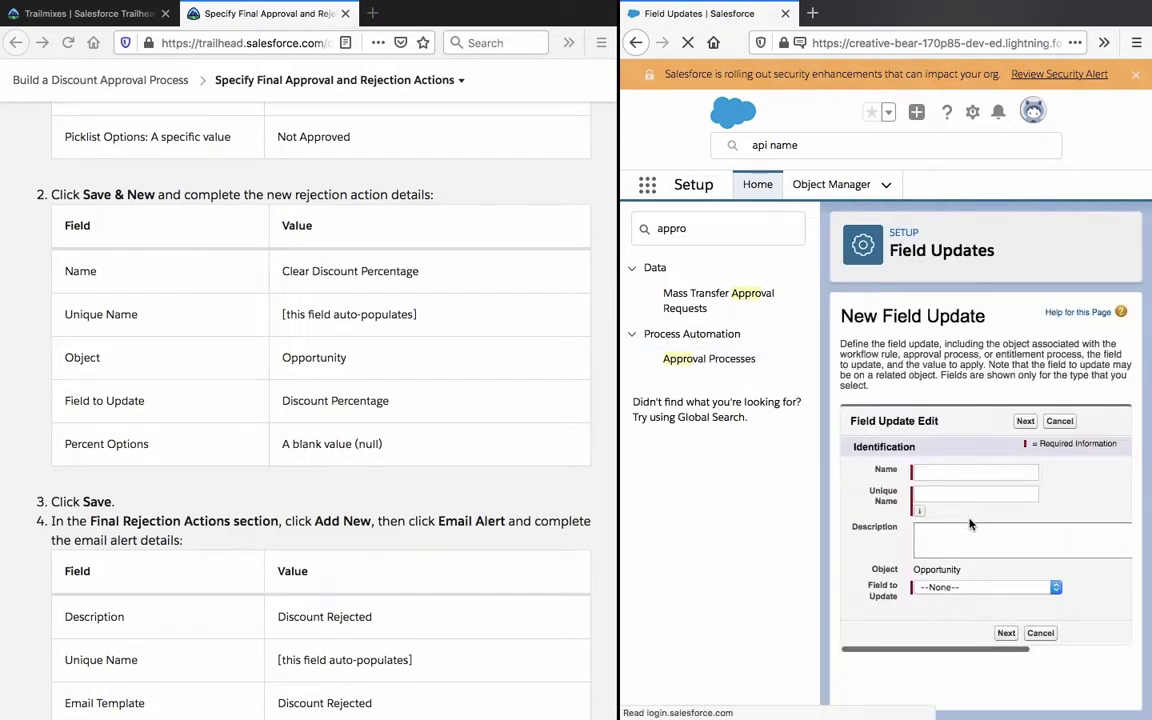
# Copy "Clear Discount Percentage" from the instructions into the field update's name and let the unique name auto-populate.
pyautogui.click(440, 270)
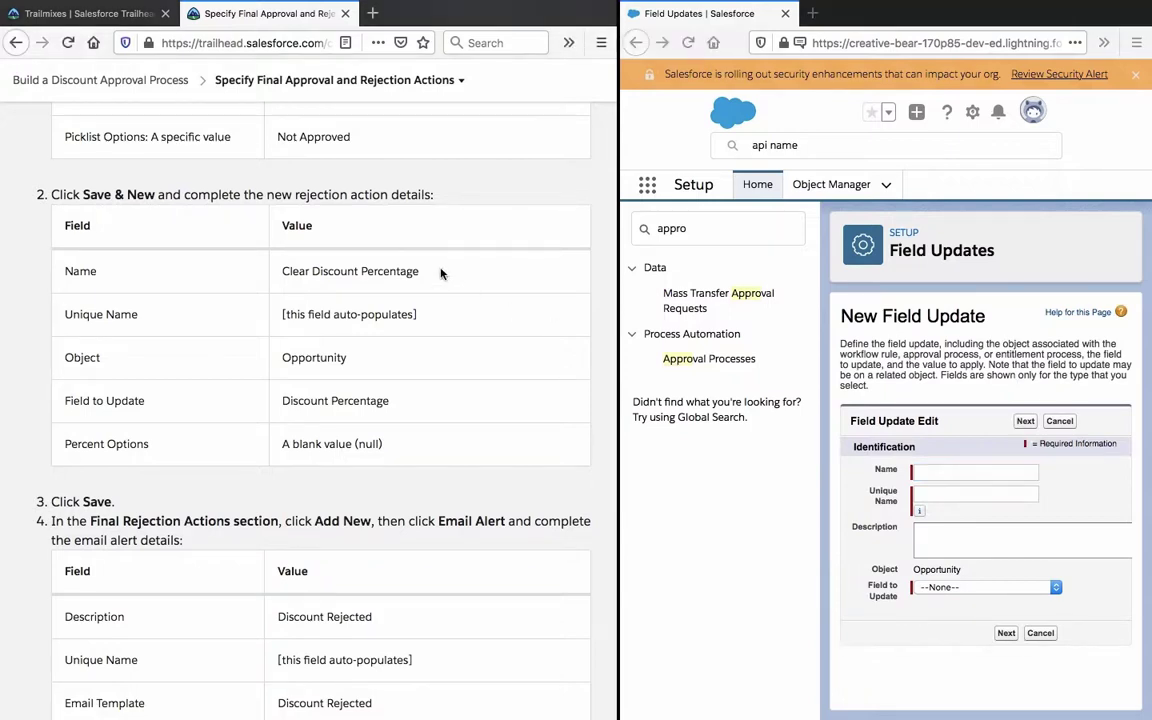
pyautogui.tripleClick(440, 270)
pyautogui.rightClick(440, 270)
pyautogui.click(467, 279)
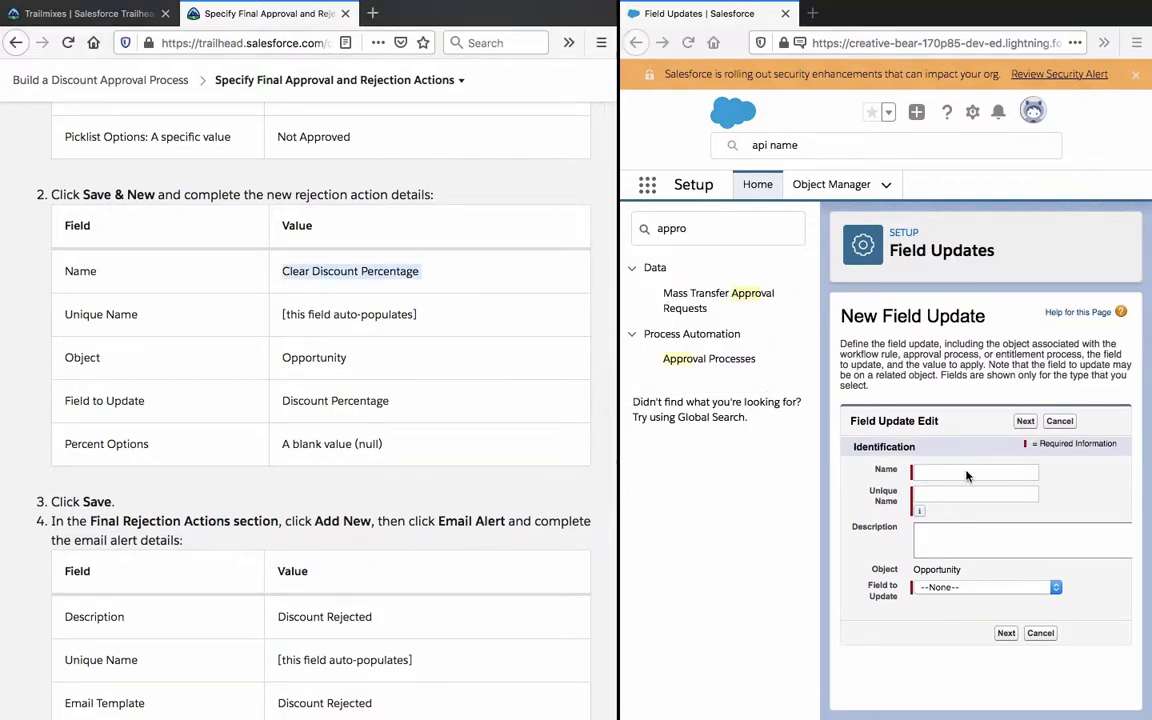
pyautogui.click(966, 471)
pyautogui.hotkey('ctrl', 'v')
pyautogui.click(996, 524)
# Set the field to update to Discount Percentage with a blank value (null), and save the field update.
pyautogui.click(985, 587)
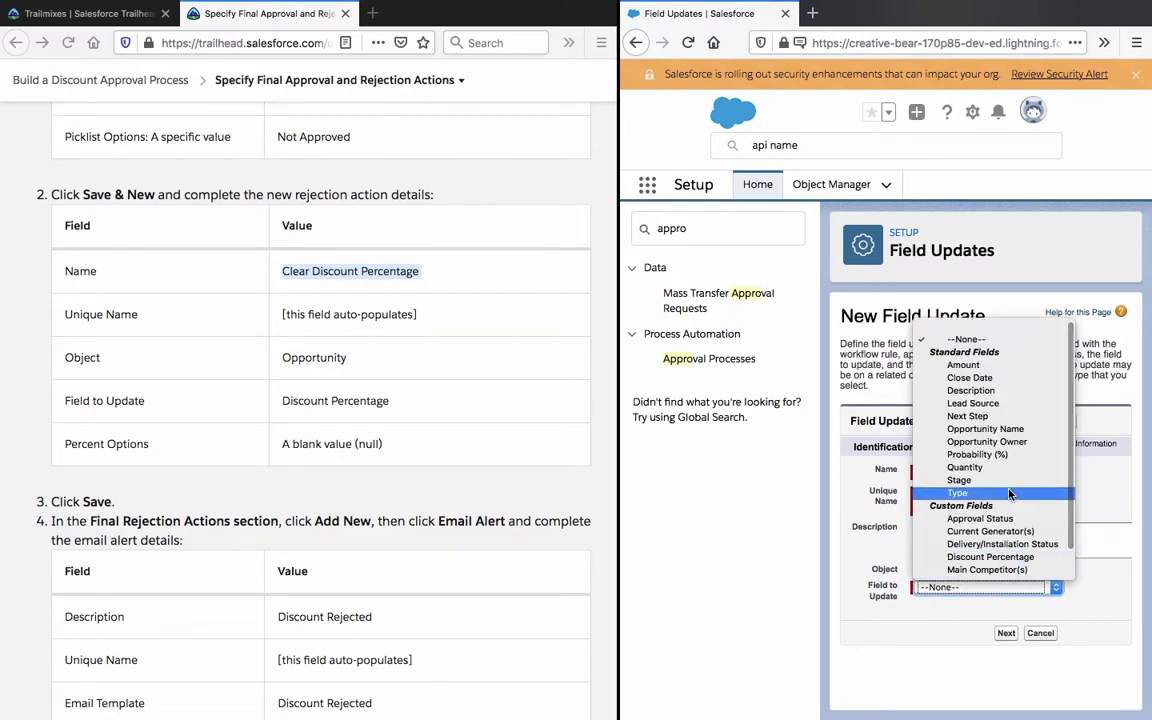
pyautogui.scroll(-1, 1010, 494)
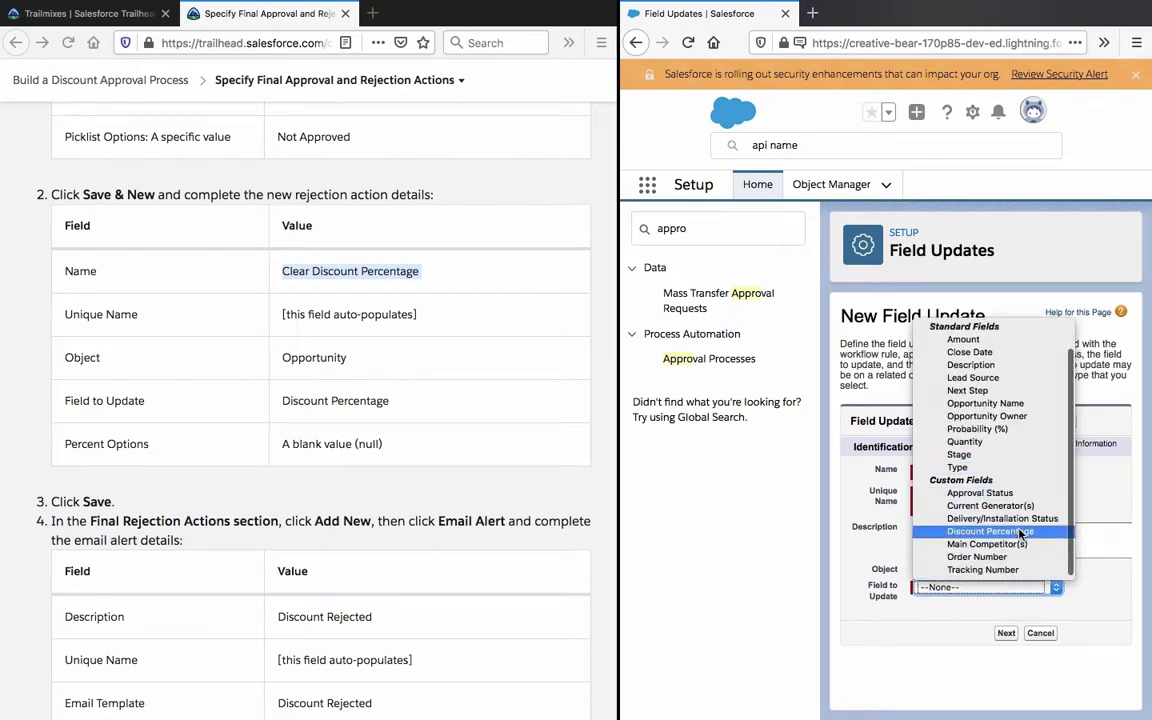
pyautogui.click(1020, 532)
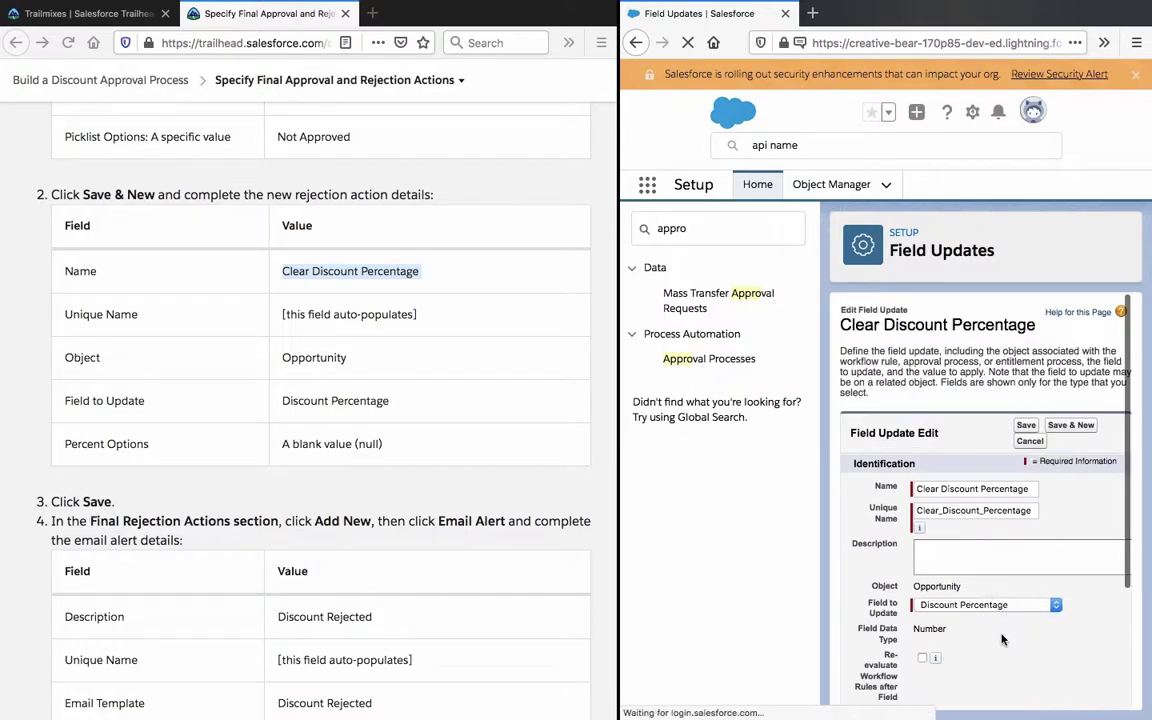
pyautogui.scroll(-1, 1000, 637)
pyautogui.scroll(-1, 1000, 637)
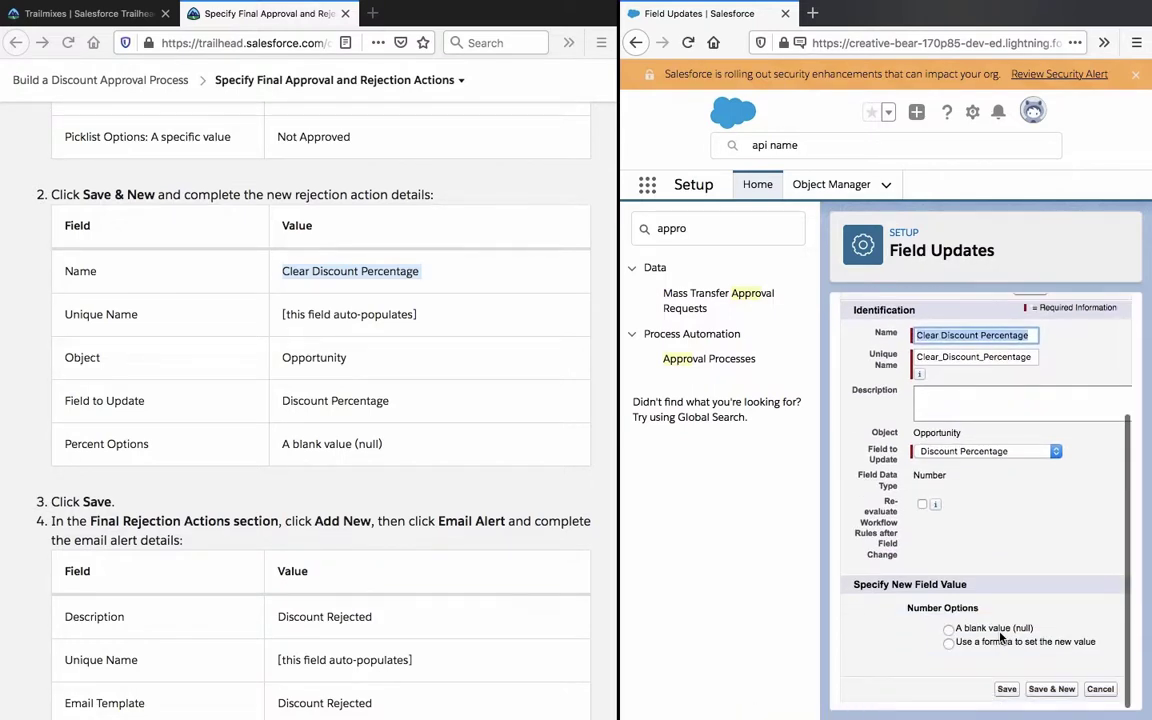
pyautogui.click(948, 628)
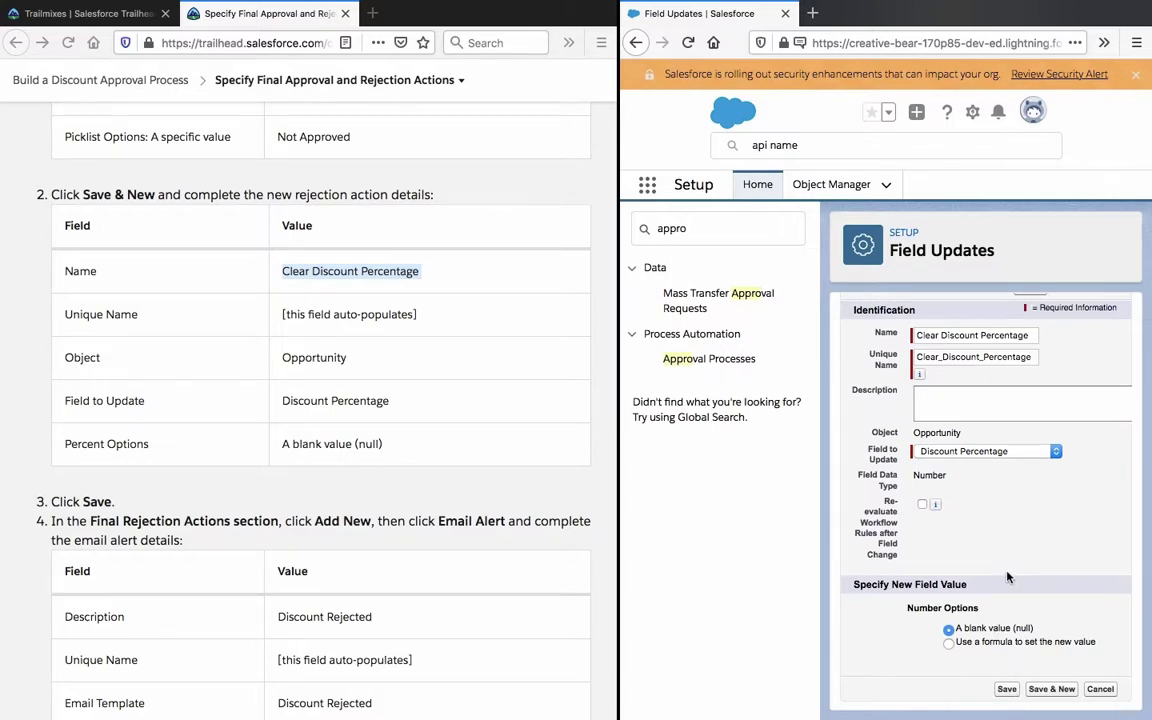
pyautogui.click(1008, 689)
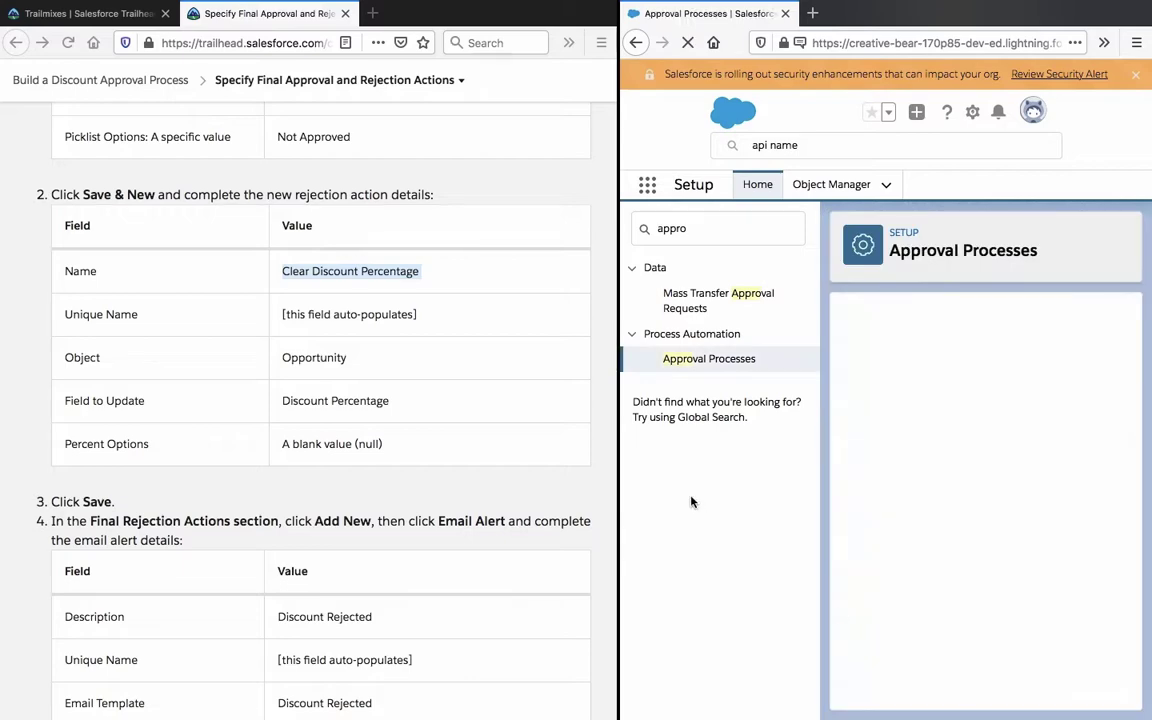
# Consult the remaining rejection action instructions and start a new email alert under Final Rejection Actions.
pyautogui.scroll(-4, 486, 504)
pyautogui.scroll(7, 486, 504)
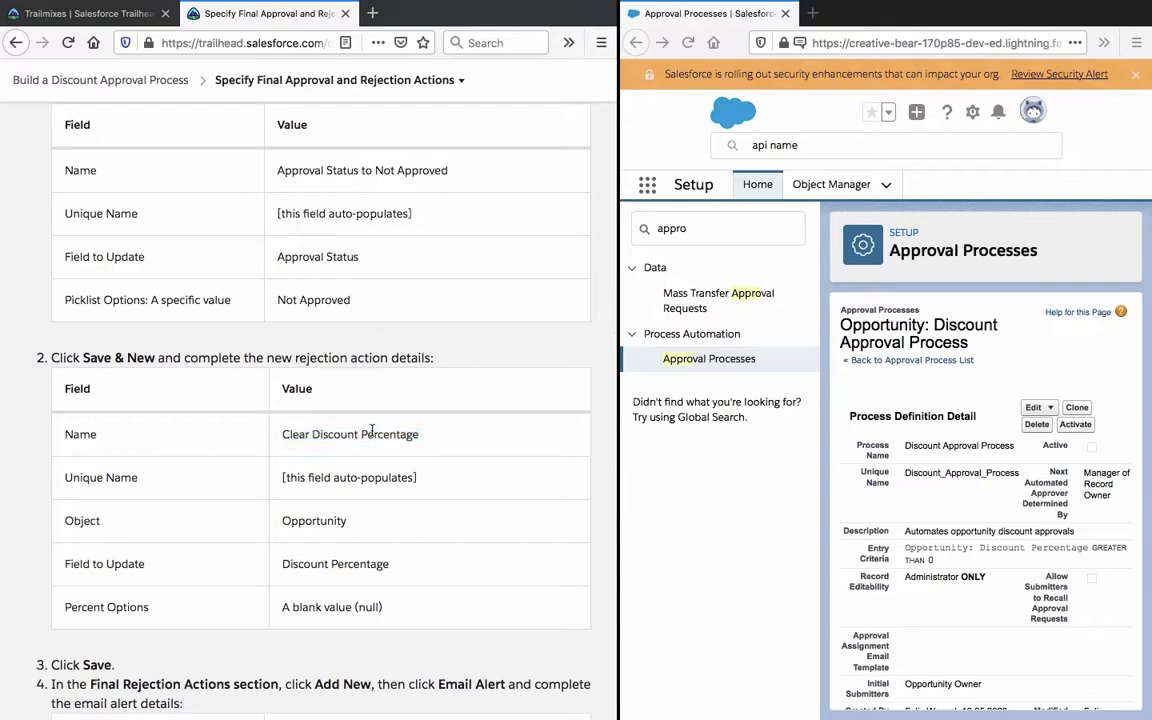
pyautogui.scroll(-5, 372, 431)
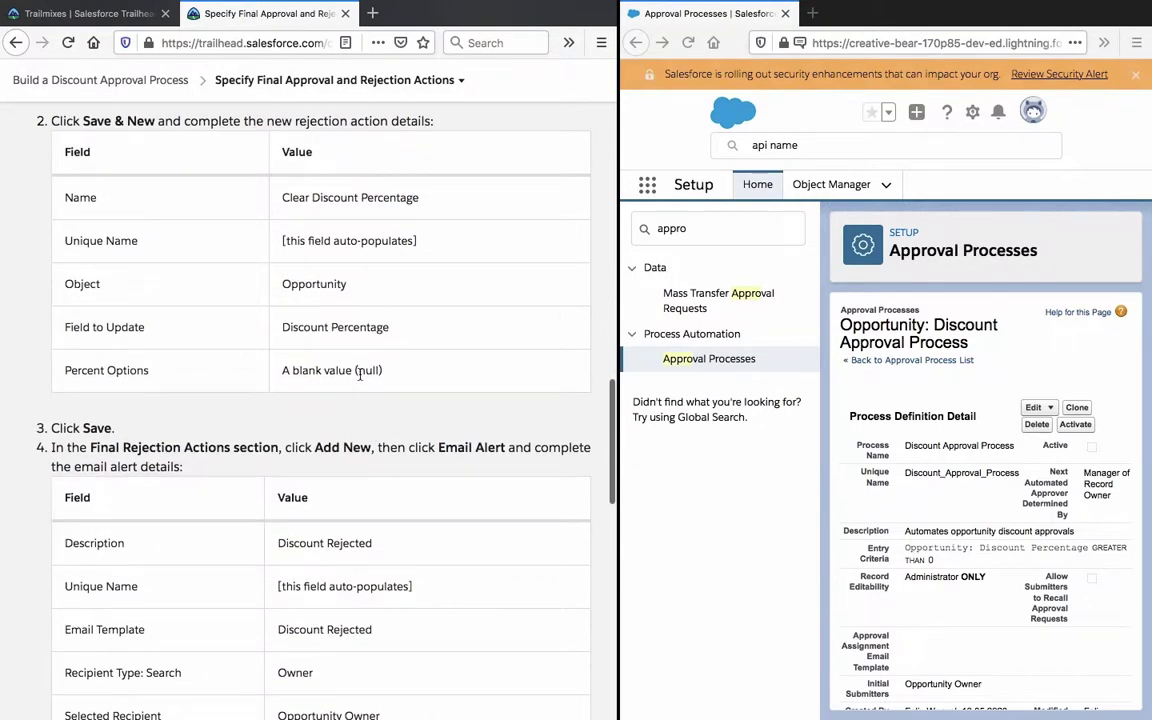
pyautogui.scroll(2, 360, 376)
pyautogui.scroll(-6, 360, 378)
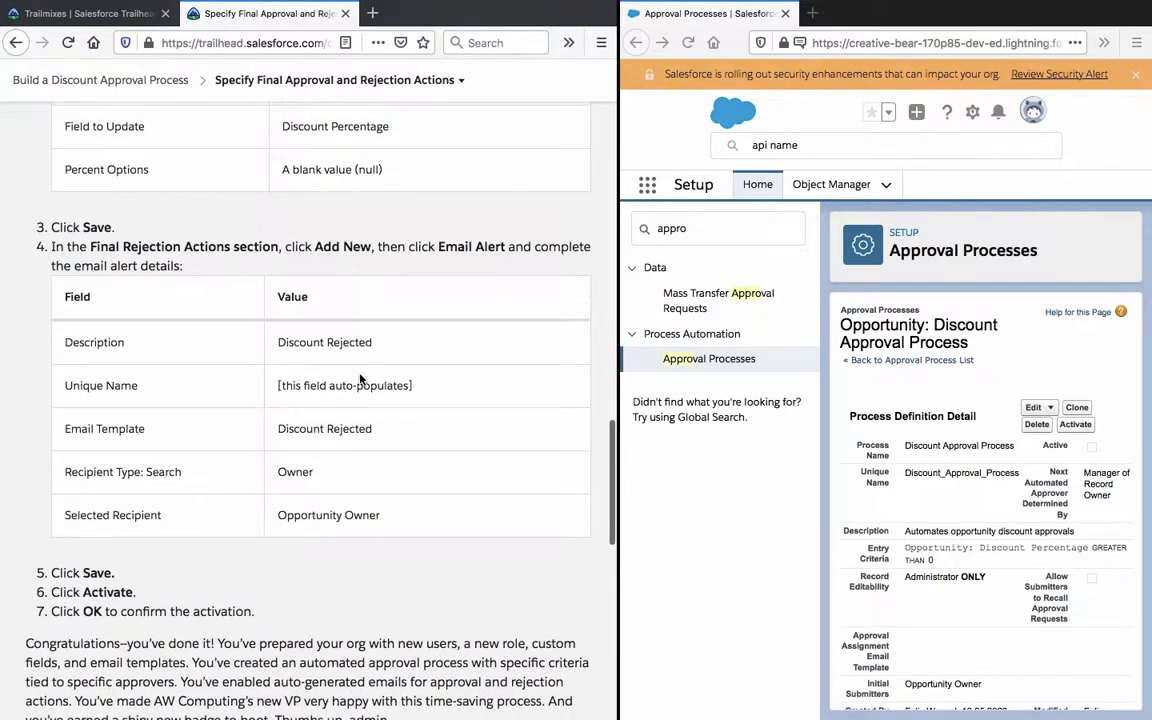
pyautogui.scroll(5, 360, 378)
pyautogui.scroll(-7, 360, 378)
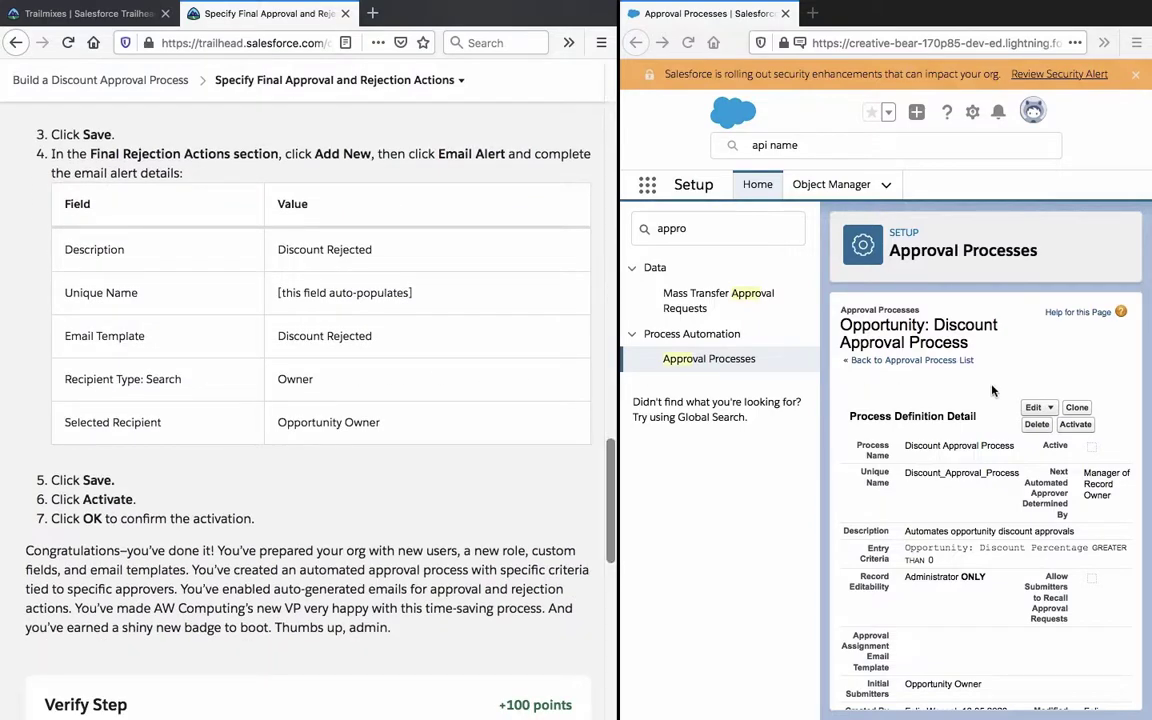
pyautogui.scroll(-10, 1000, 395)
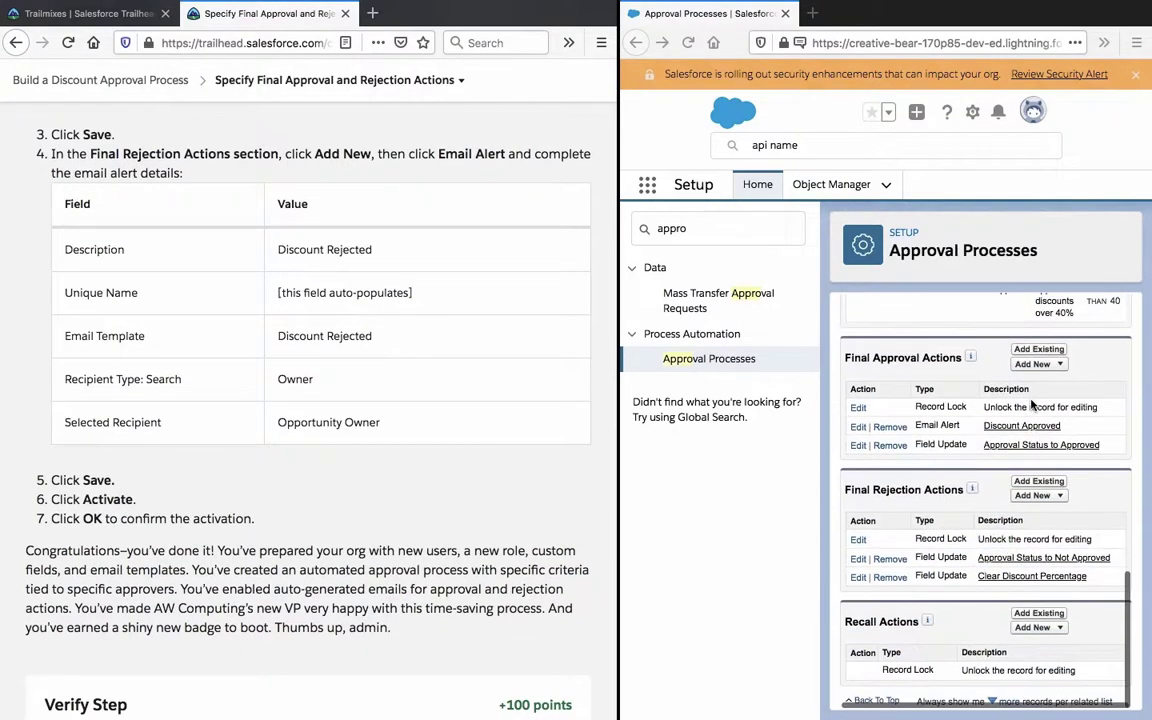
pyautogui.click(1064, 497)
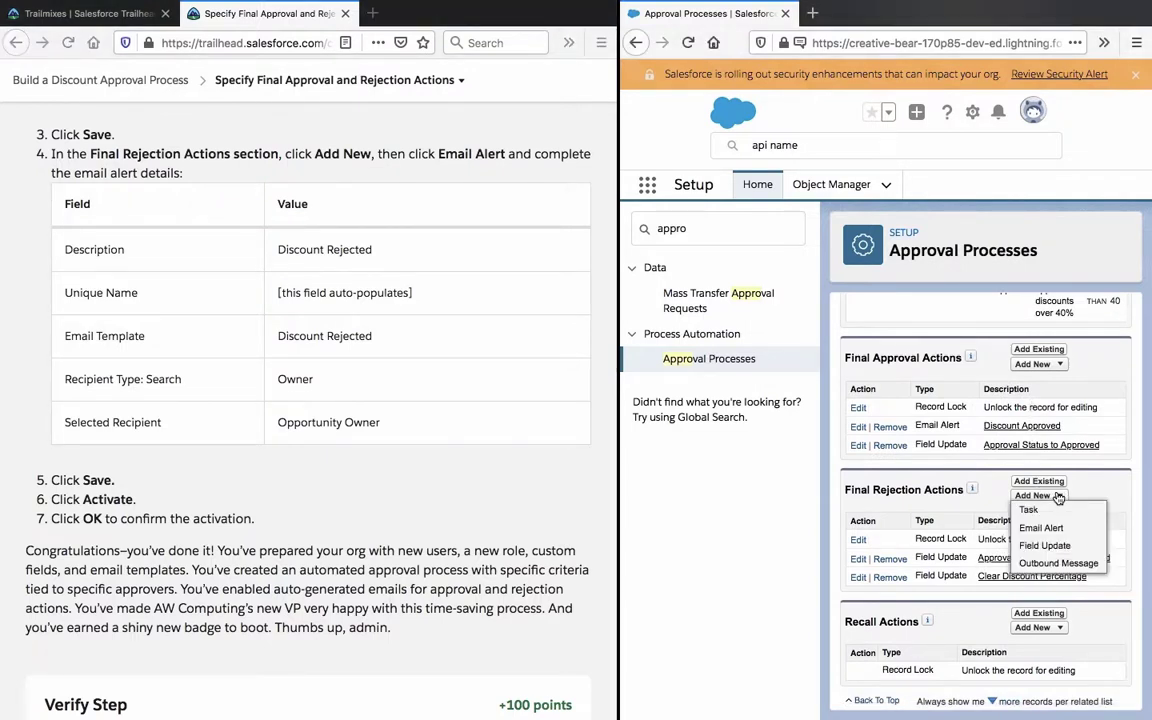
pyautogui.click(1052, 529)
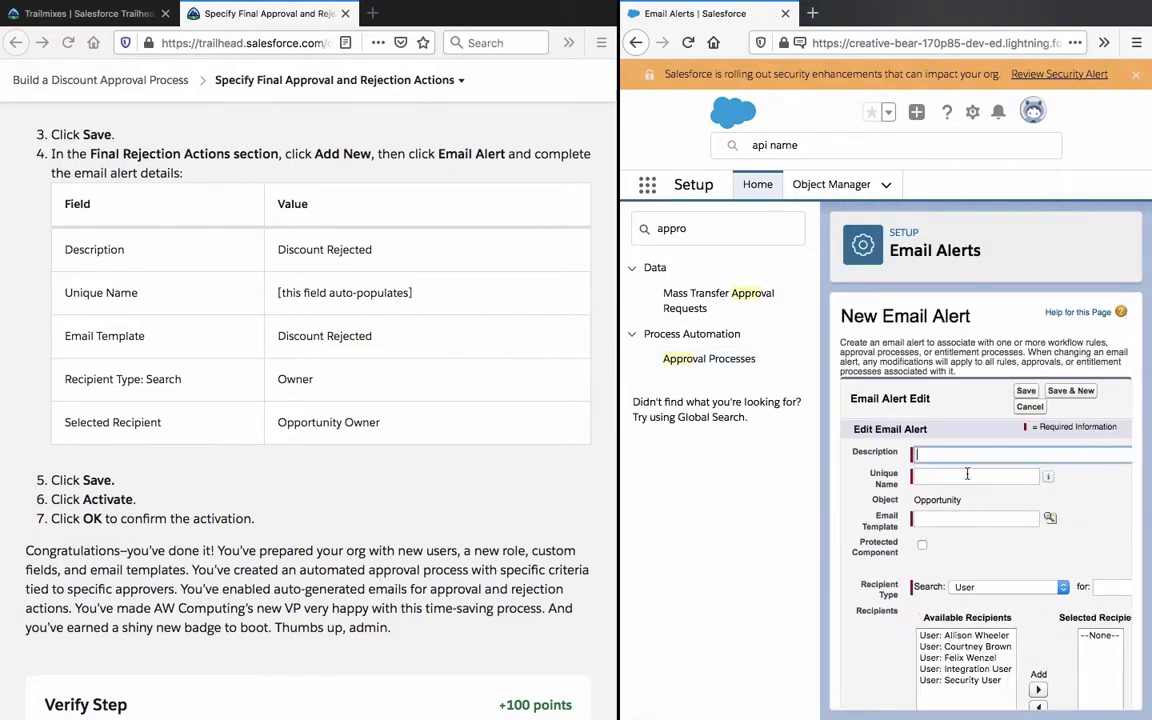
# Copy "Discount Rejected" into the email alert's description, let the unique name auto-populate, and choose the Discount Rejected email template.
pyautogui.tripleClick(341, 253)
pyautogui.rightClick(362, 250)
pyautogui.click(380, 257)
pyautogui.click(955, 451)
pyautogui.hotkey('ctrl', 'v')
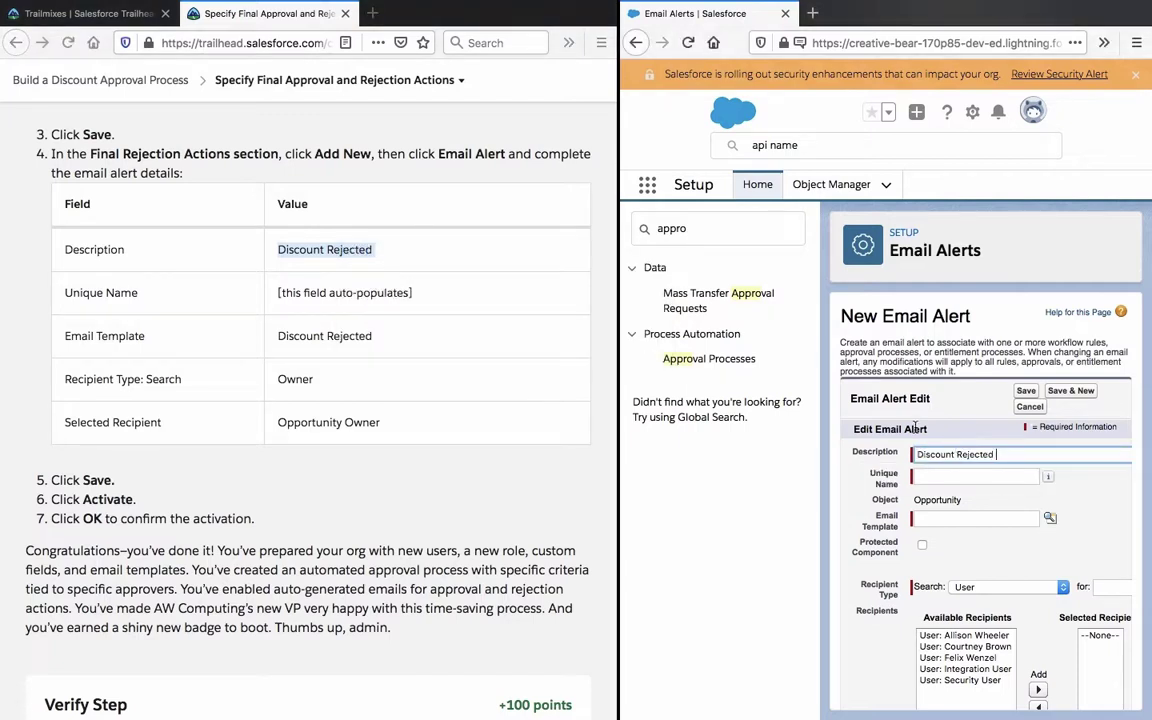
pyautogui.click(838, 452)
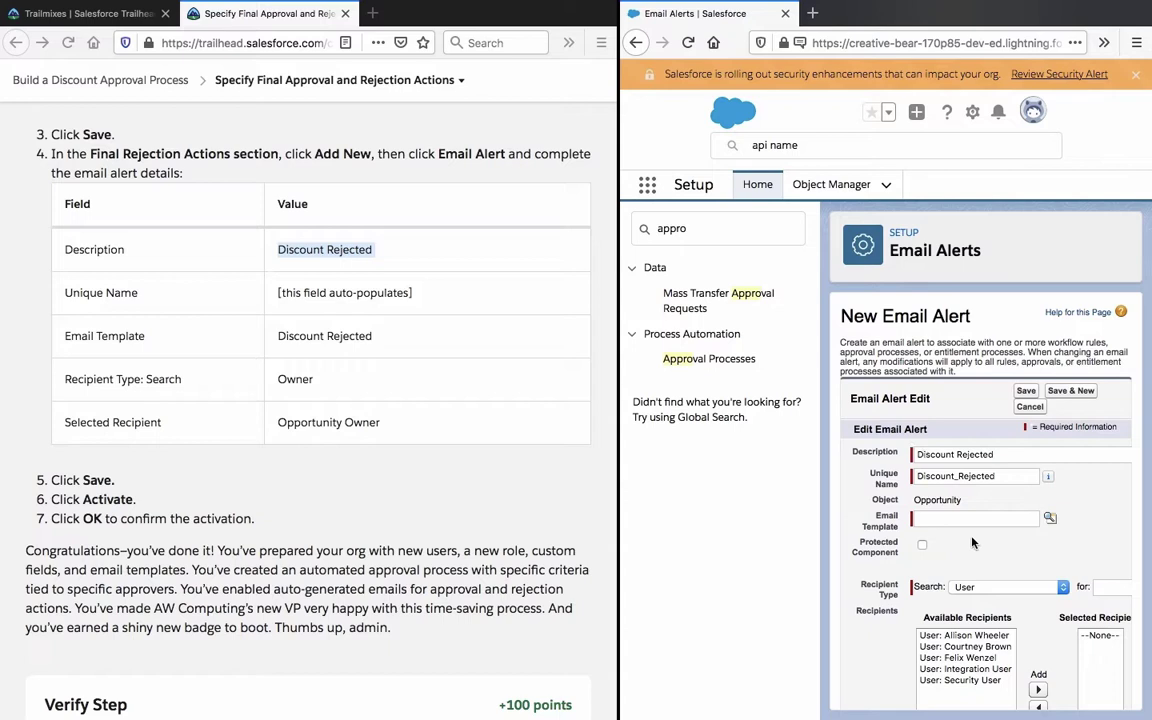
pyautogui.click(1050, 517)
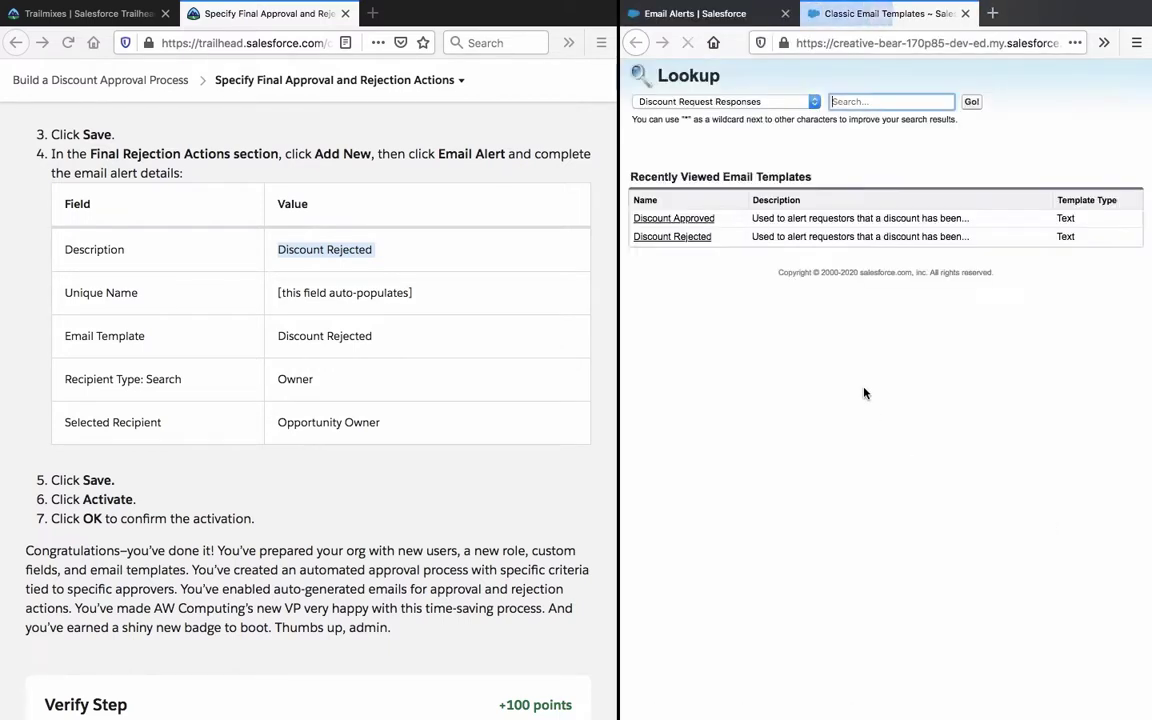
pyautogui.click(675, 309)
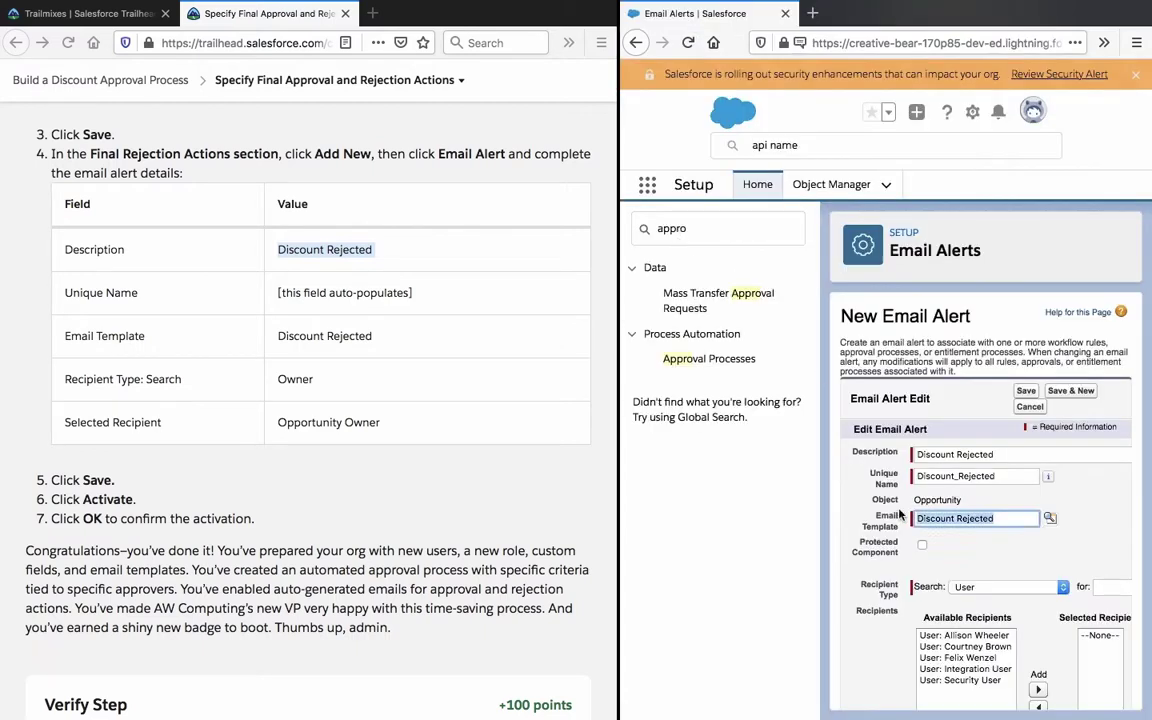
# Add Opportunity Owner as the alert's recipient using the Owner recipient type, and save the email alert.
pyautogui.click(985, 587)
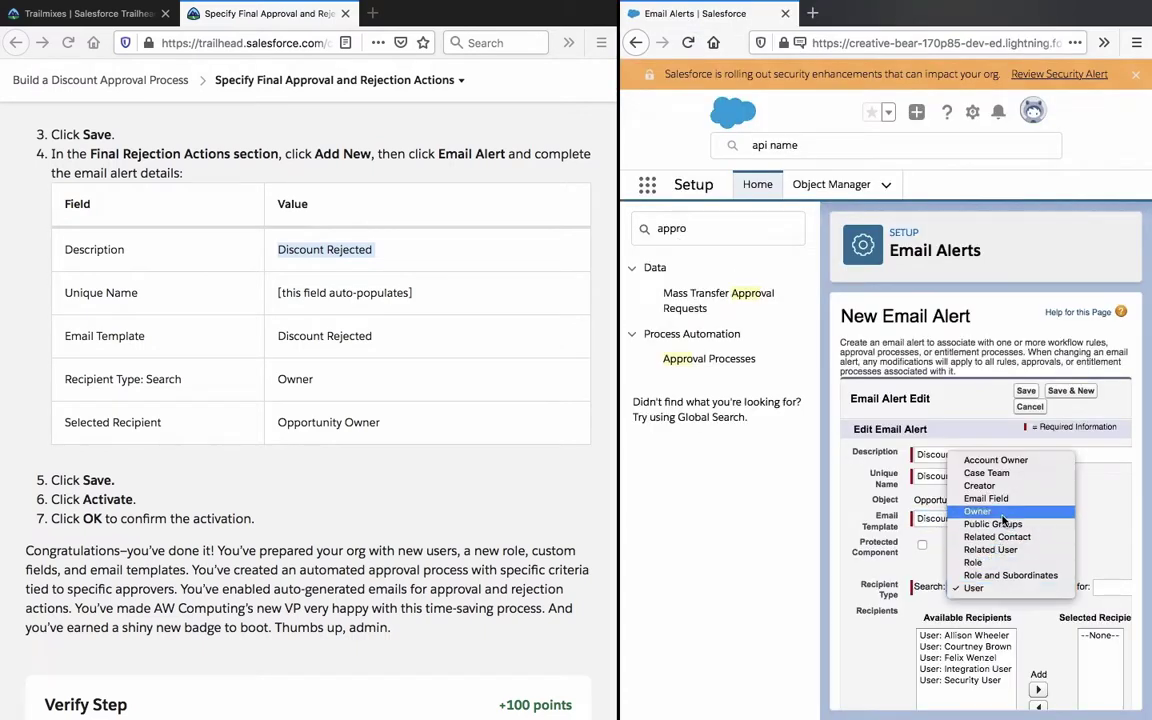
pyautogui.click(975, 511)
pyautogui.click(957, 635)
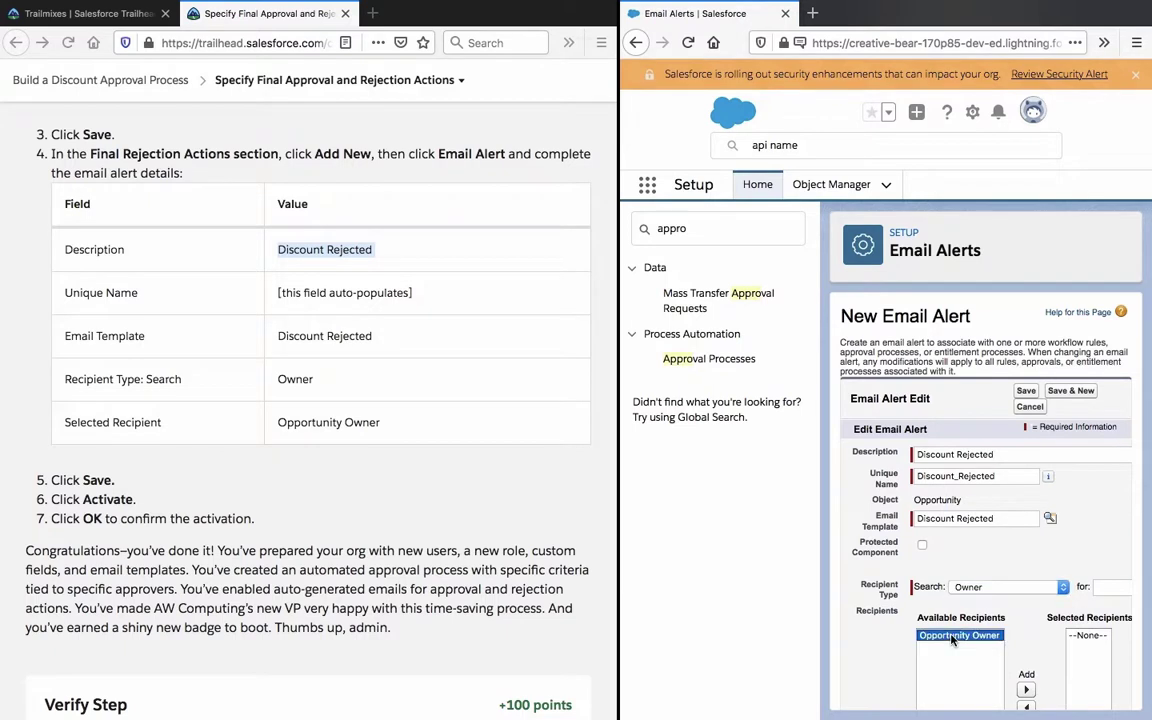
pyautogui.click(1025, 689)
pyautogui.scroll(-3, 1029, 645)
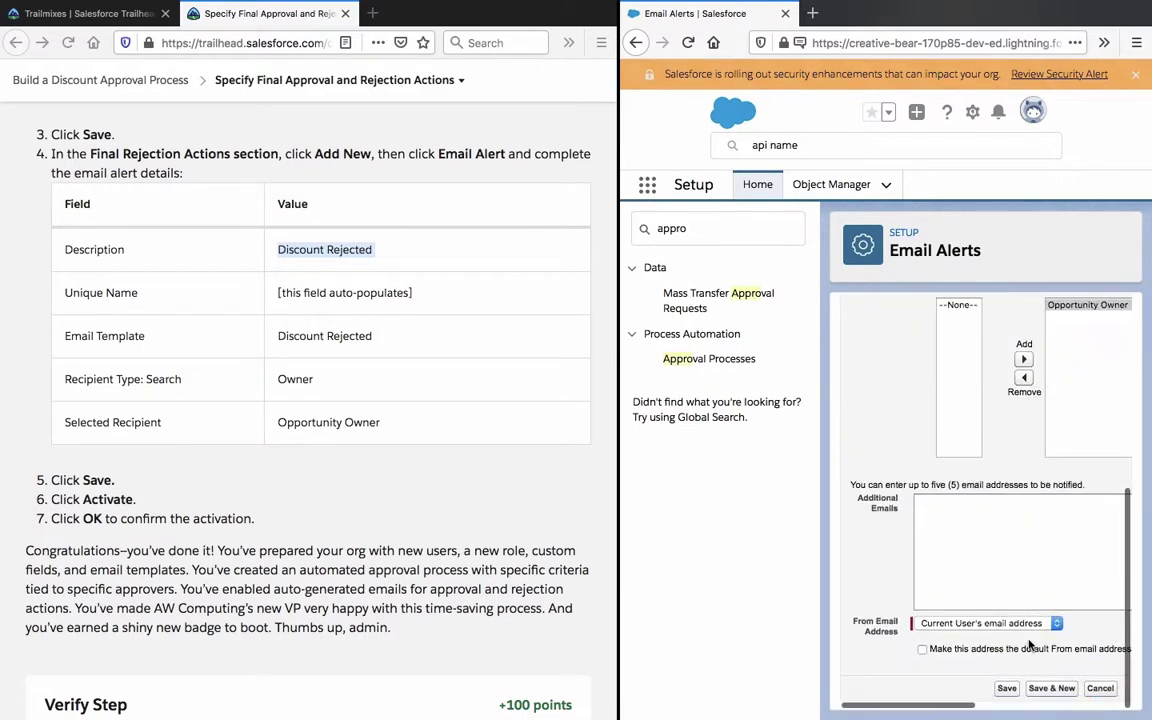
pyautogui.click(1012, 689)
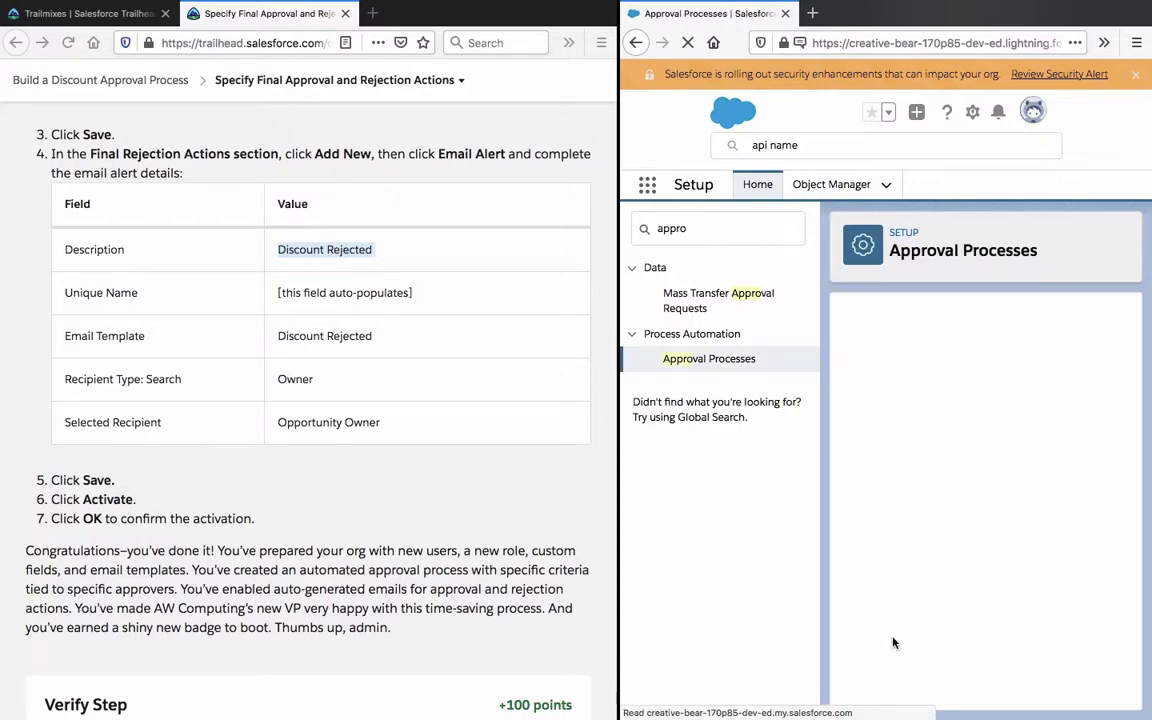
# Activate the Discount Approval Process and accept the activation warning.
pyautogui.click(1075, 425)
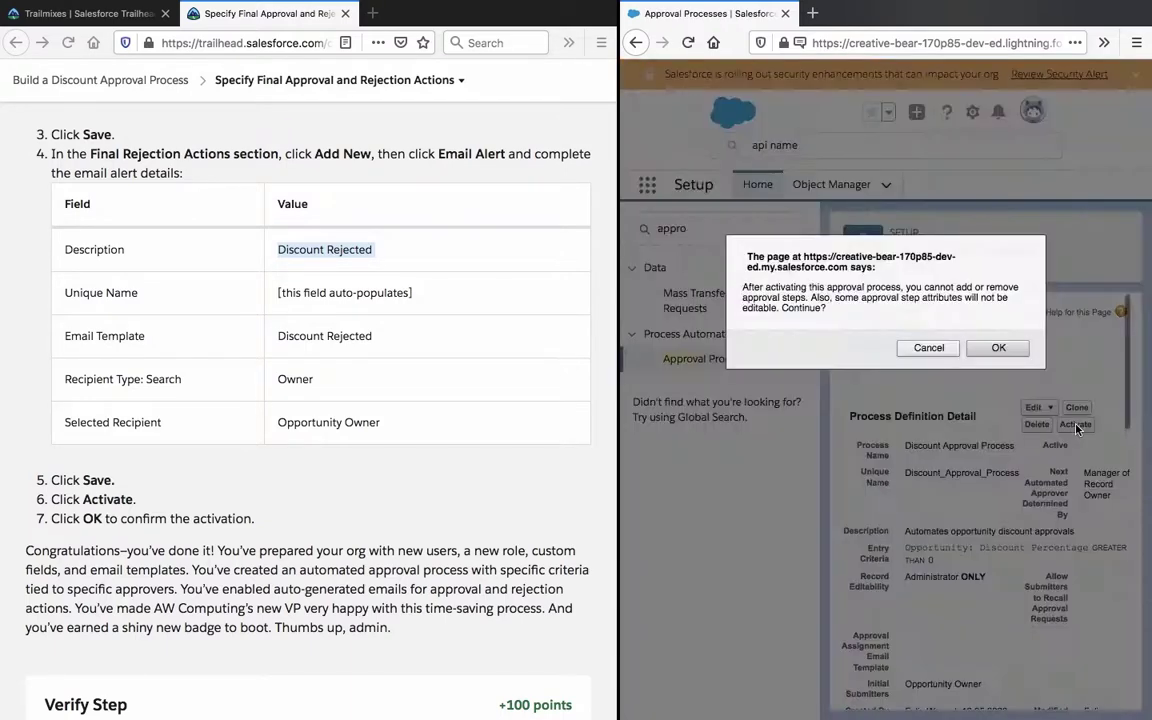
pyautogui.click(1000, 348)
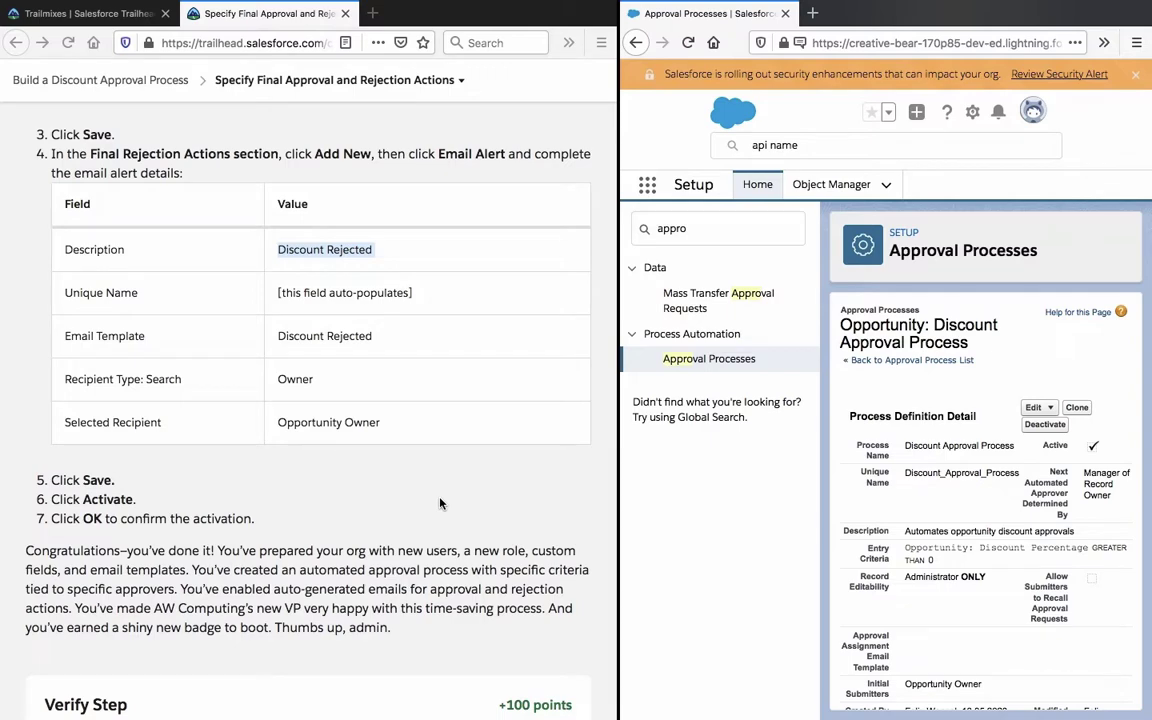
# Submit the Specify Final Approval and Rejection Actions project step on Trailhead for verification to earn 100 points.
pyautogui.scroll(-2, 440, 503)
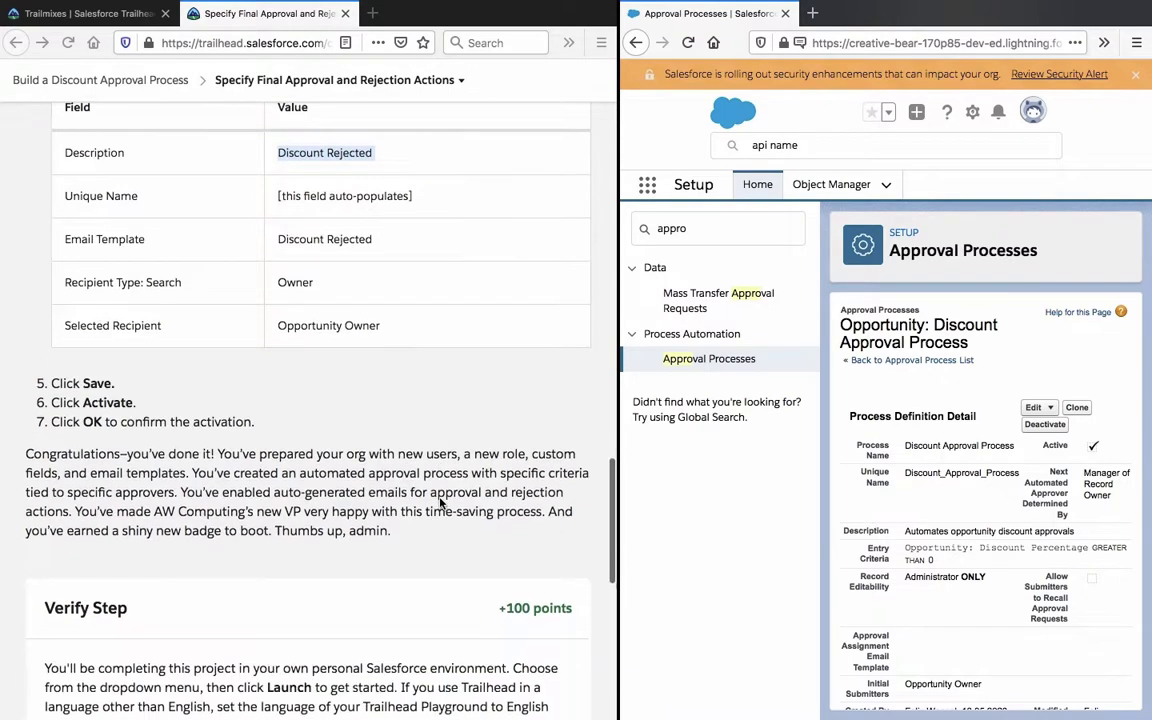
pyautogui.scroll(-4, 440, 503)
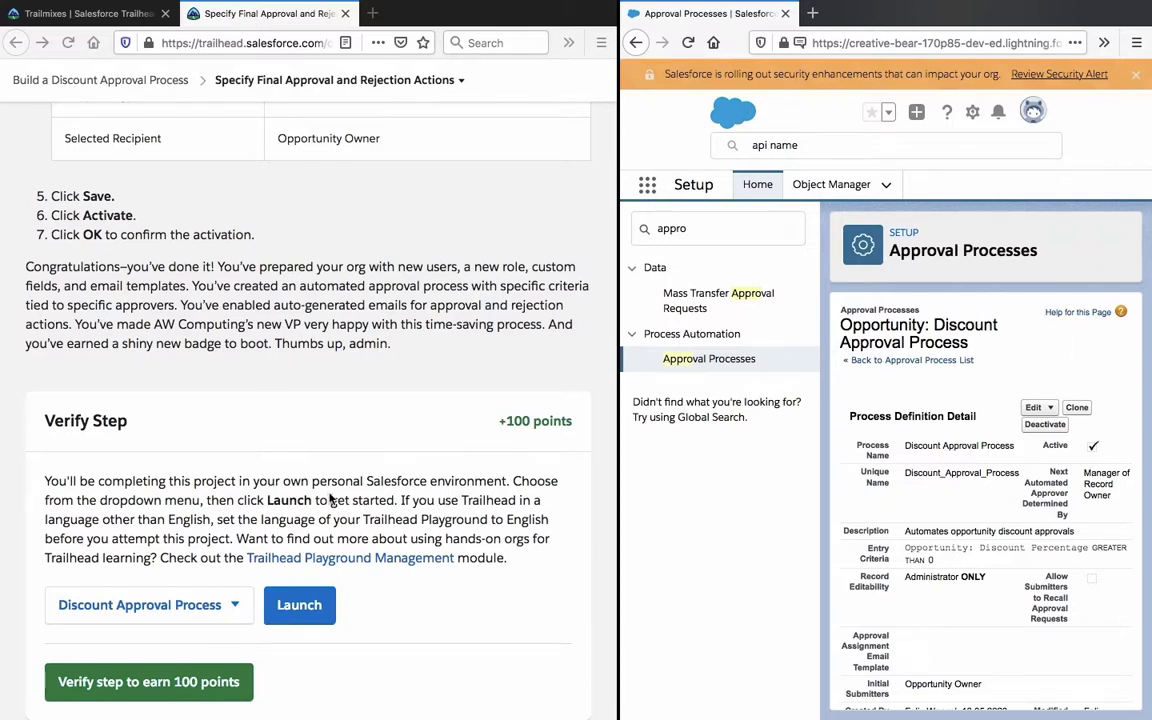
pyautogui.click(297, 484)
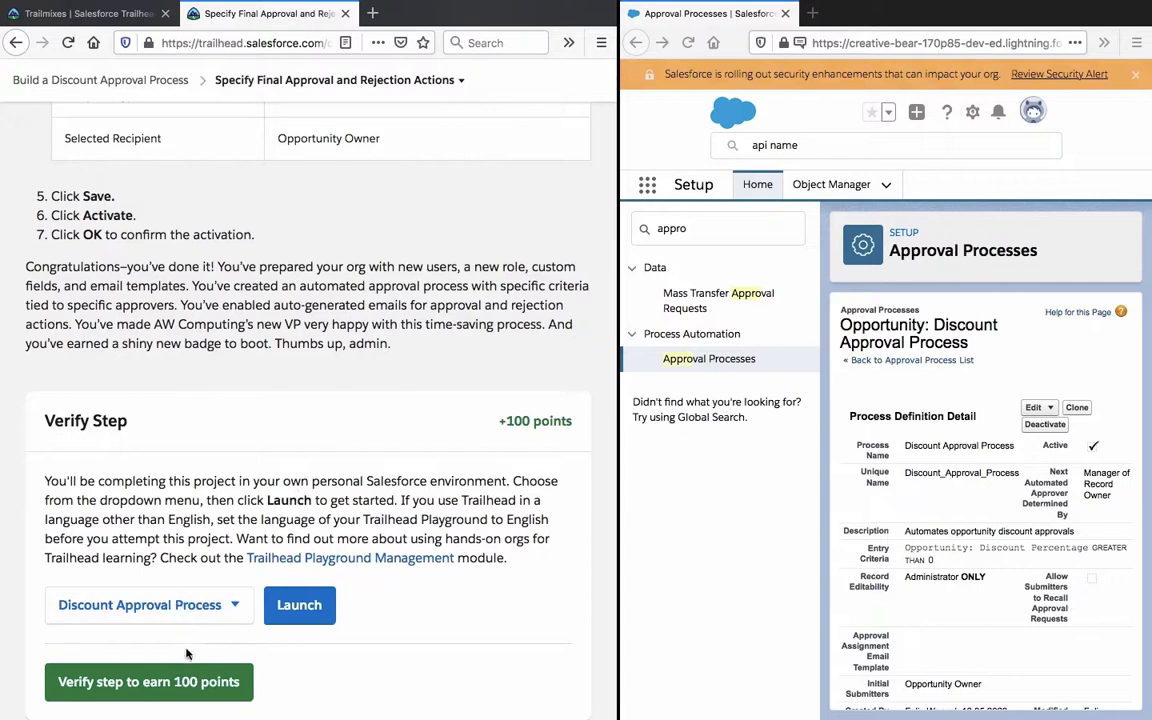
pyautogui.click(189, 681)
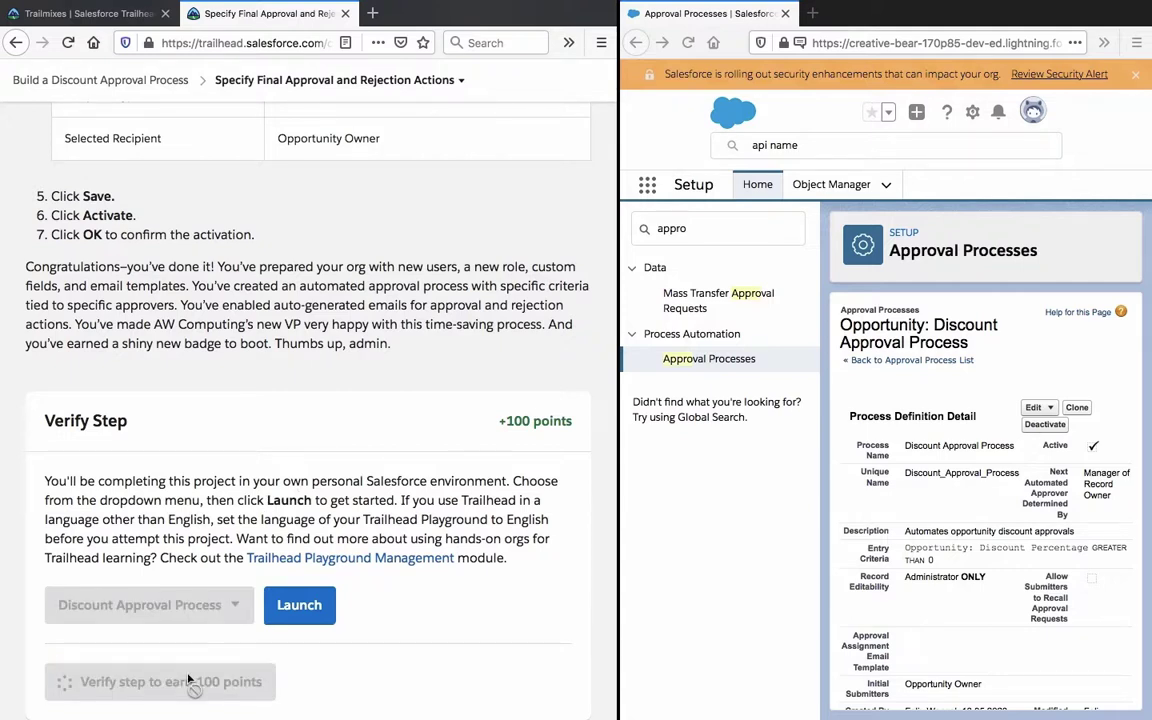